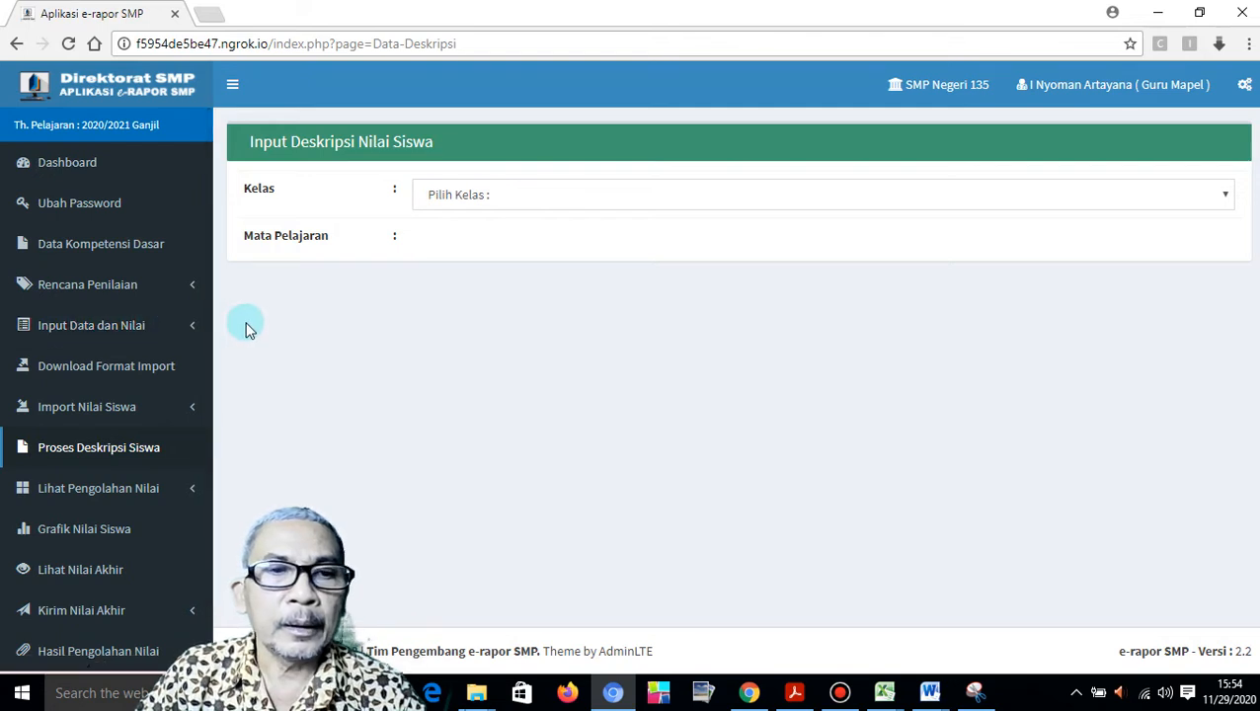
# Open the knowledge score entry (Input Nilai Pengetahuan) for class IX - B, subject Matematika (Umum), assessment P. 1 (P1).
pyautogui.click(101, 334)
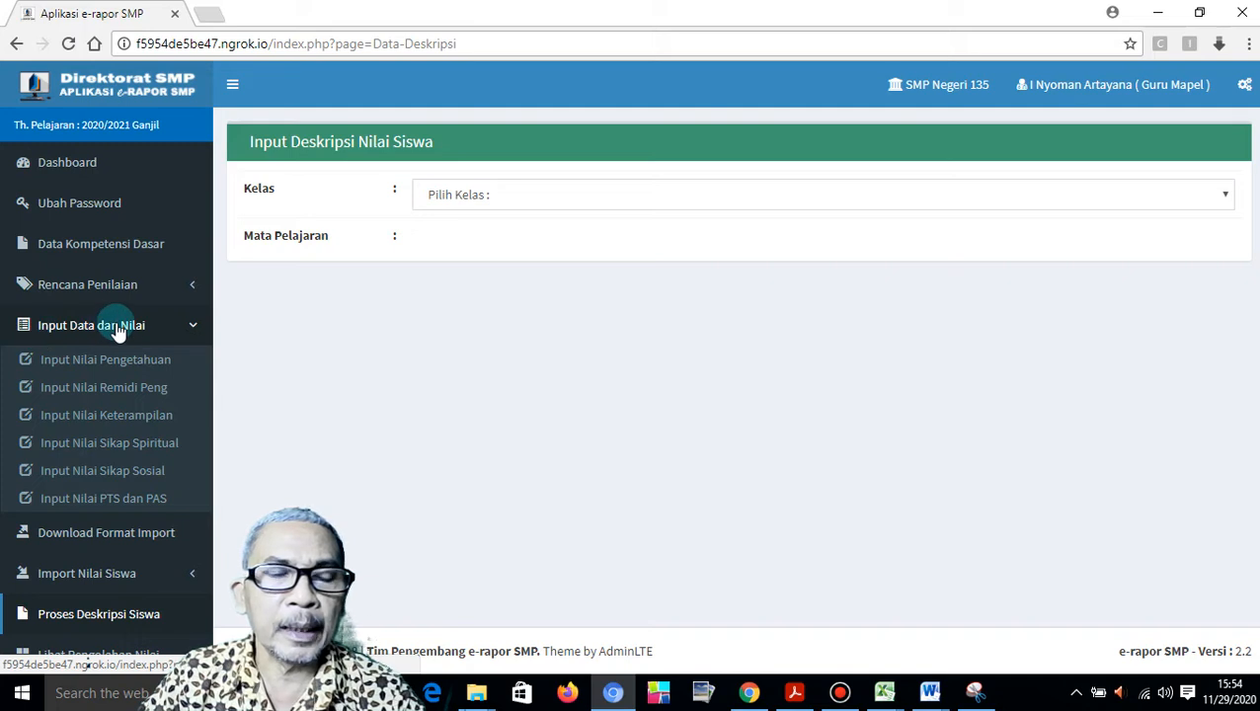
pyautogui.click(105, 362)
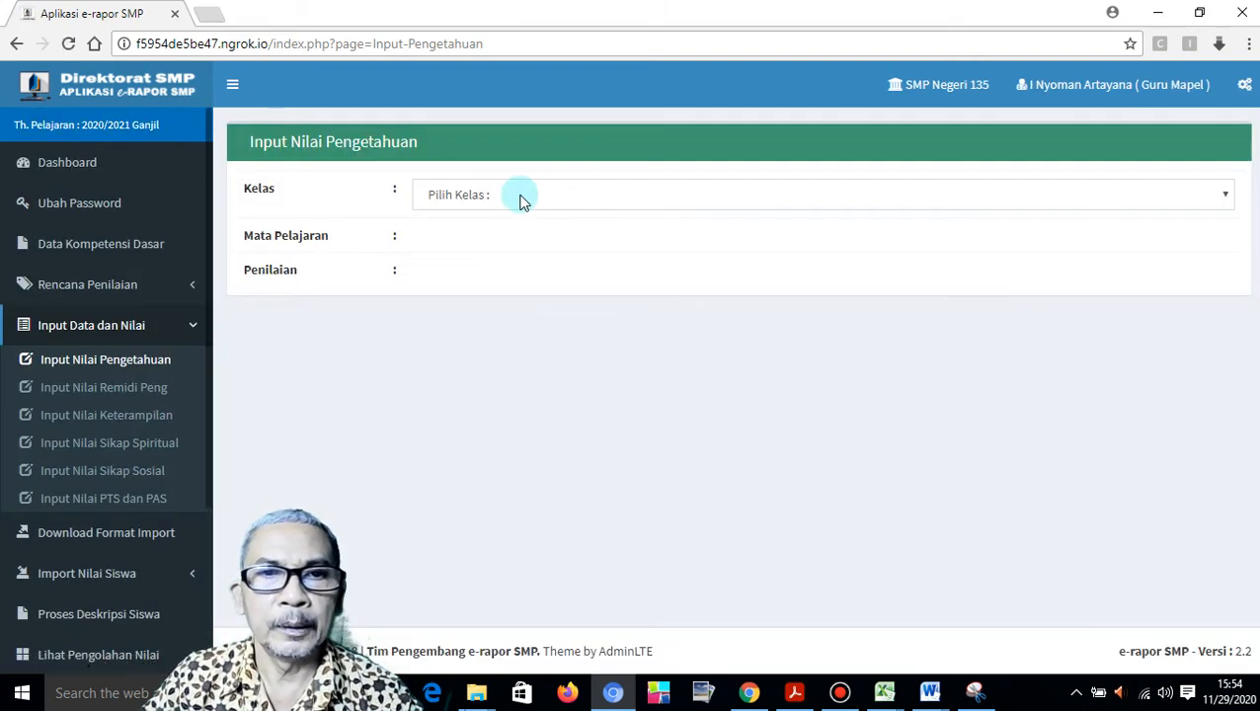
pyautogui.click(501, 197)
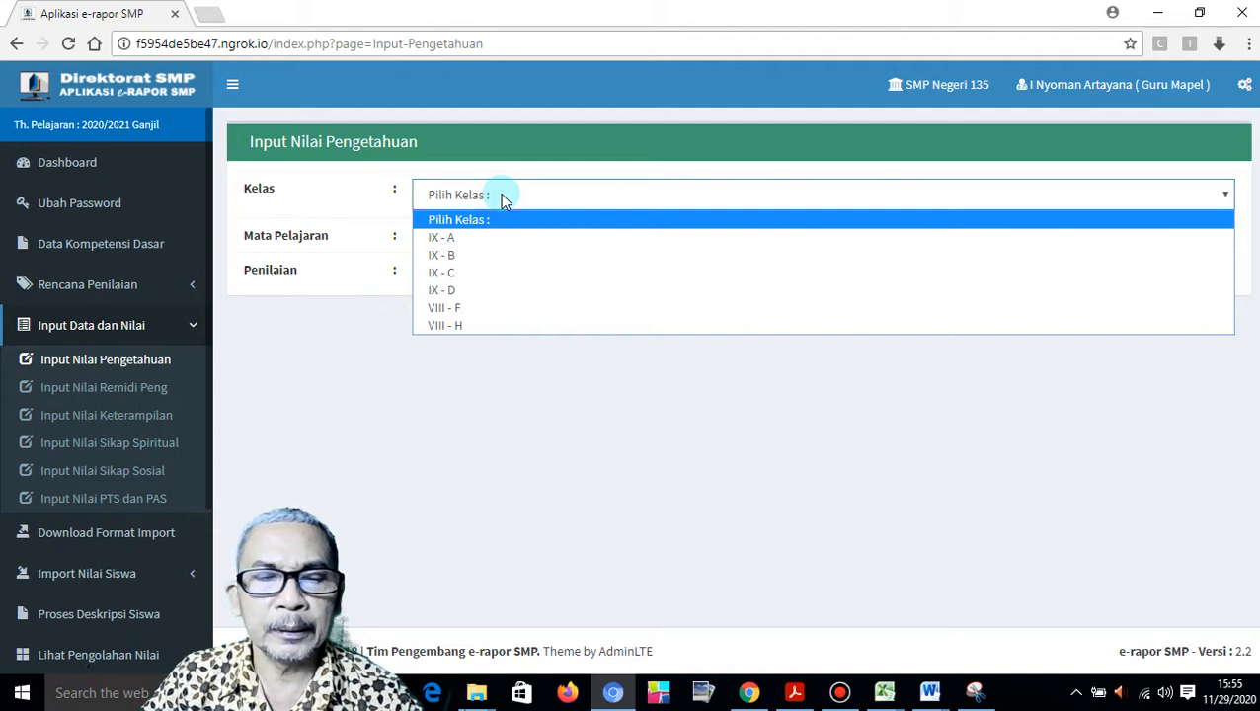
pyautogui.click(469, 259)
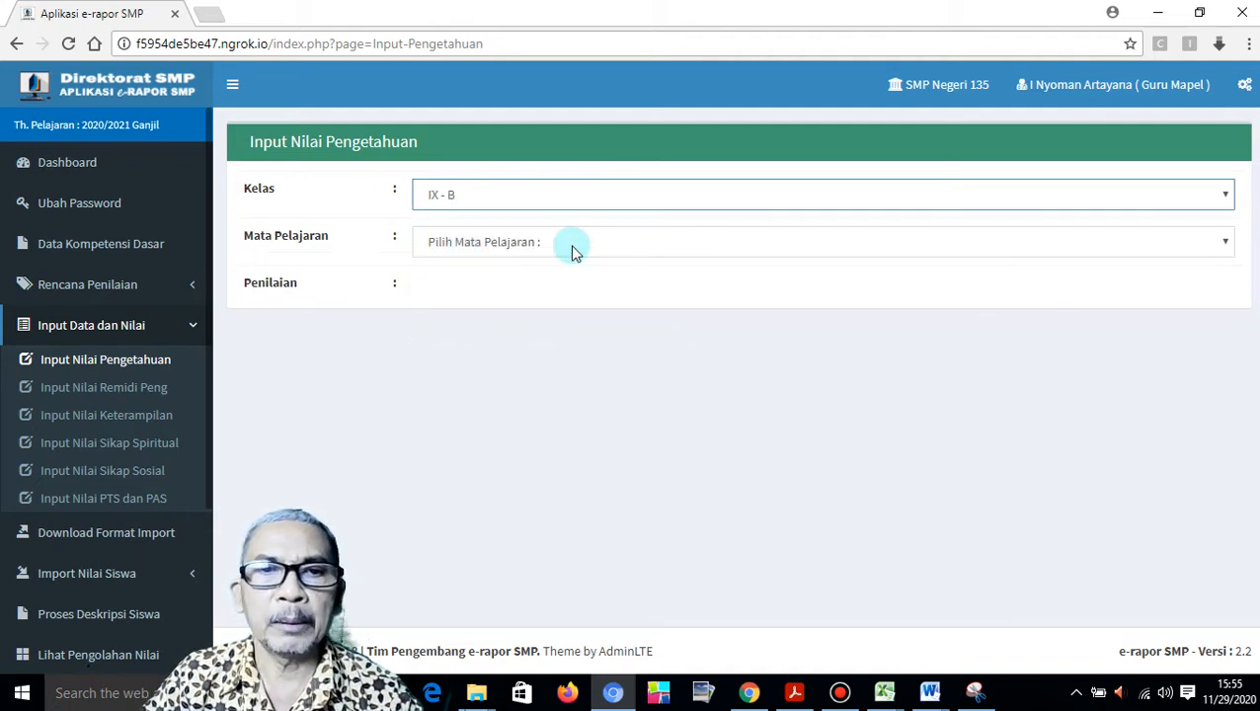
pyautogui.click(570, 243)
pyautogui.click(537, 285)
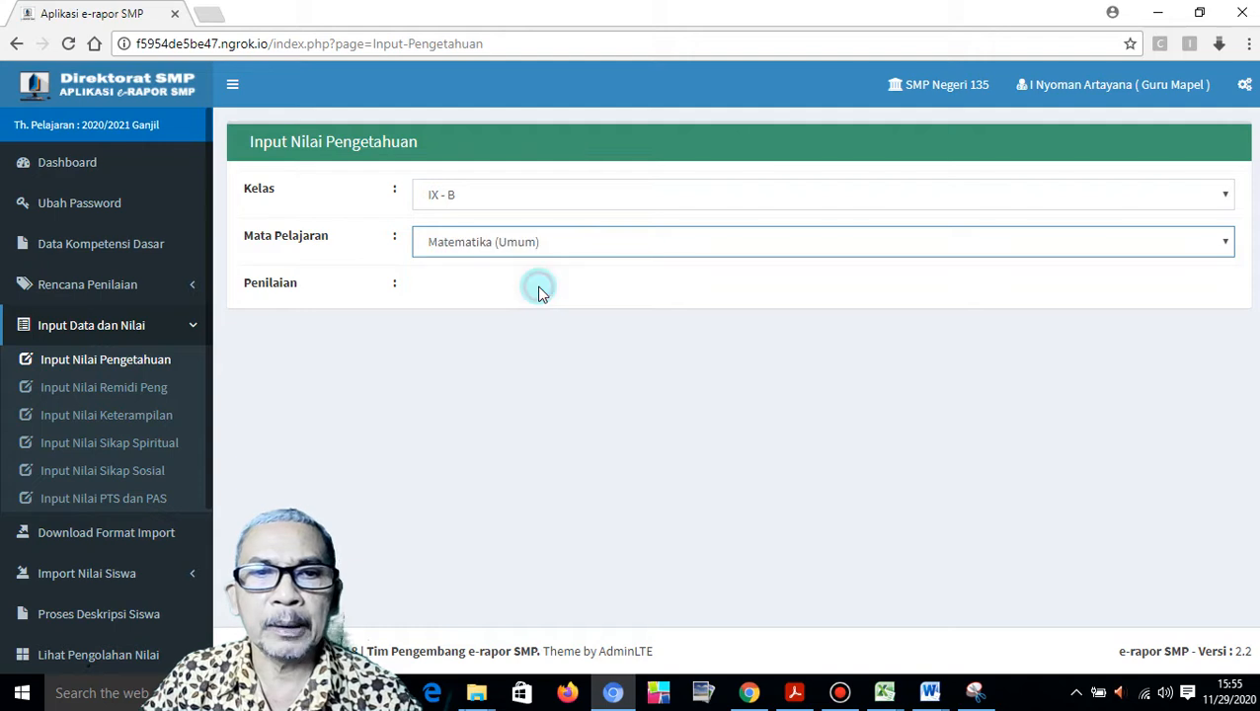
pyautogui.click(540, 291)
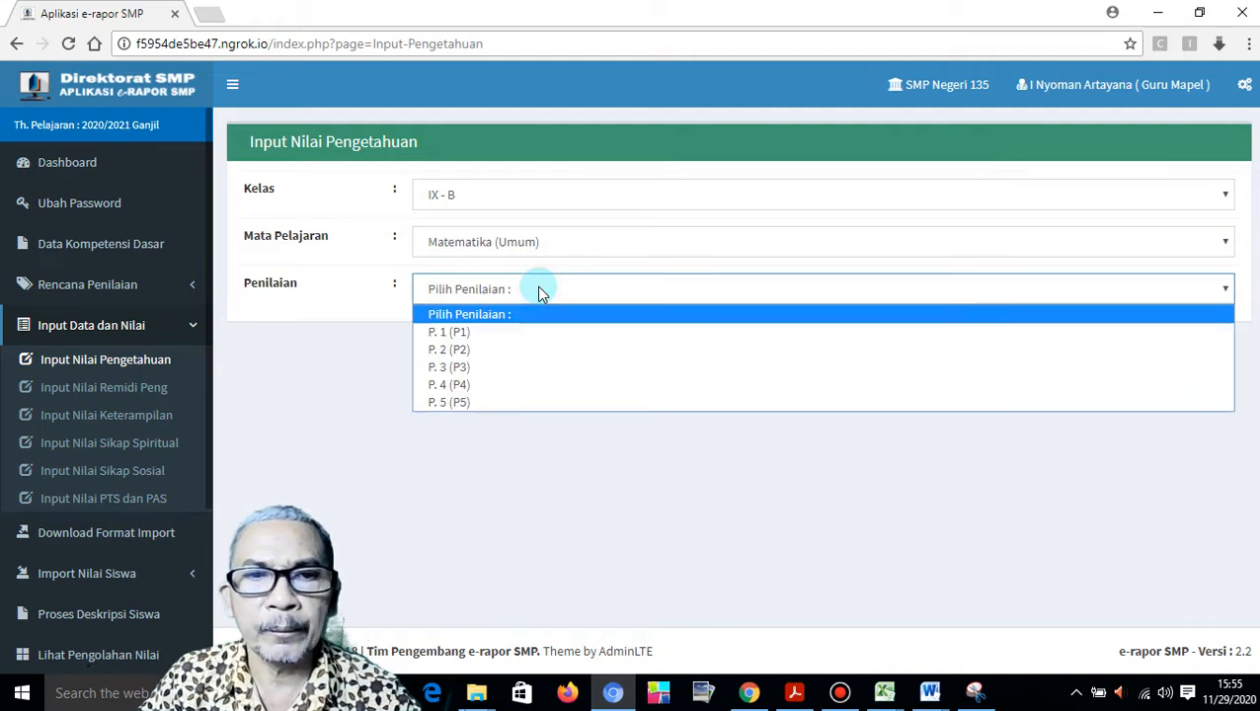
pyautogui.click(451, 333)
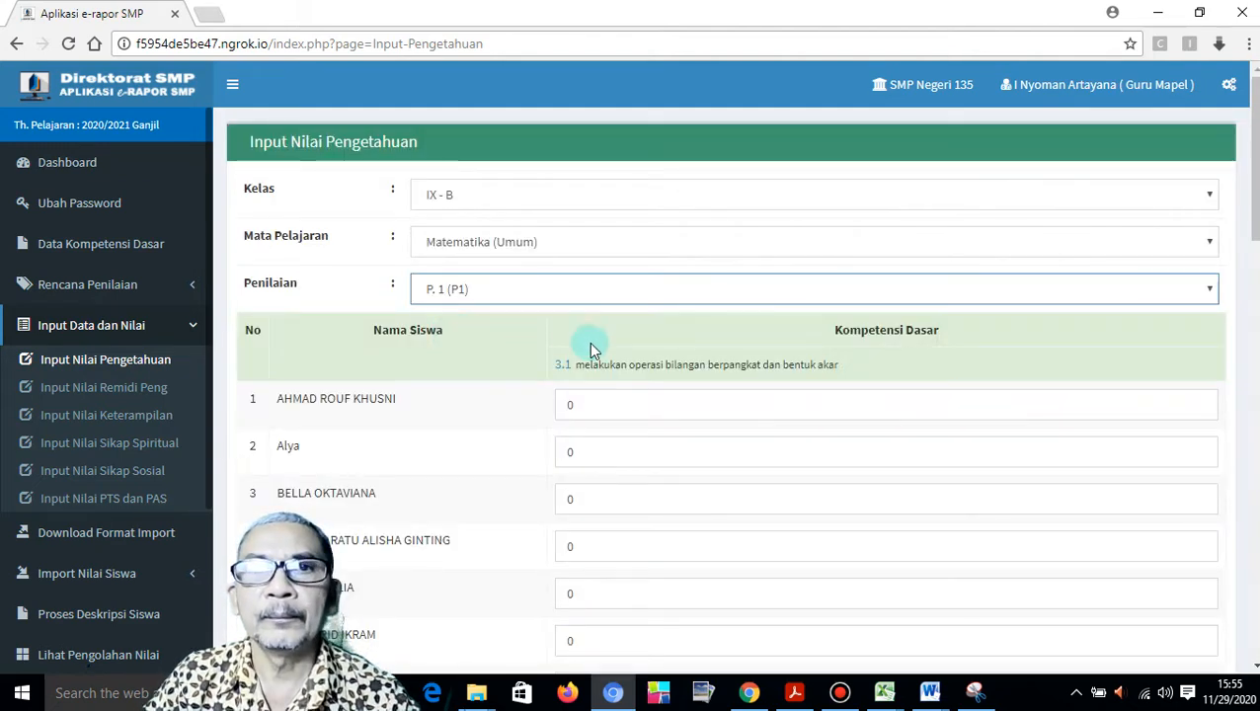
# Enter a KD 3.1 score of 80 for student number 1, dismissing the message about allowed values.
pyautogui.scroll(-3, 770, 427)
pyautogui.scroll(1, 770, 427)
pyautogui.scroll(2, 773, 430)
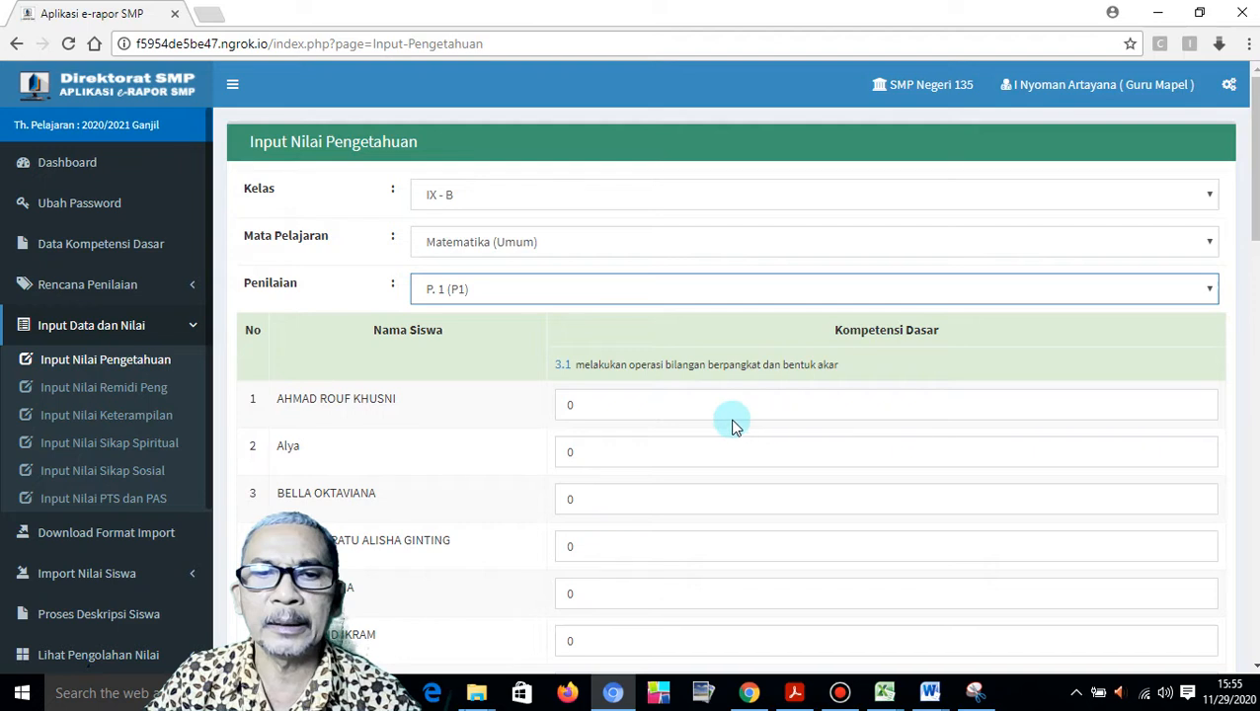
pyautogui.click(575, 409)
pyautogui.write('8')
pyautogui.press('BackSpace')
pyautogui.press('BackSpace')
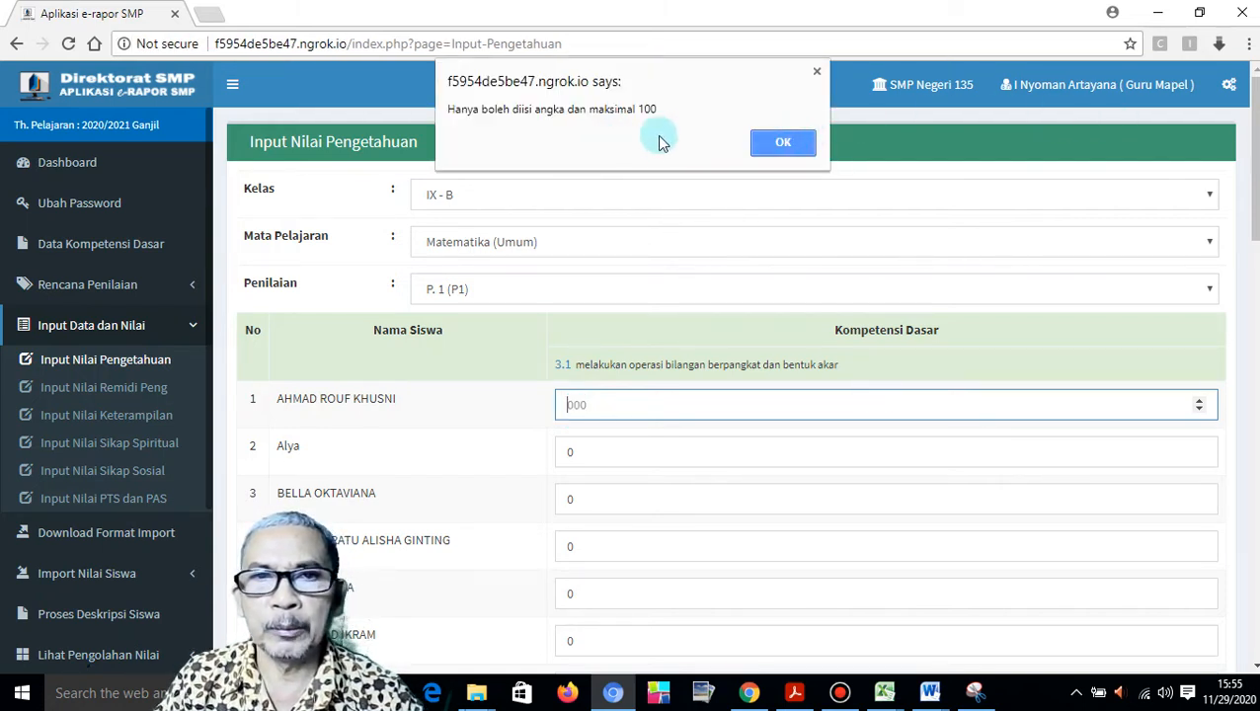
pyautogui.click(780, 142)
pyautogui.write('80')
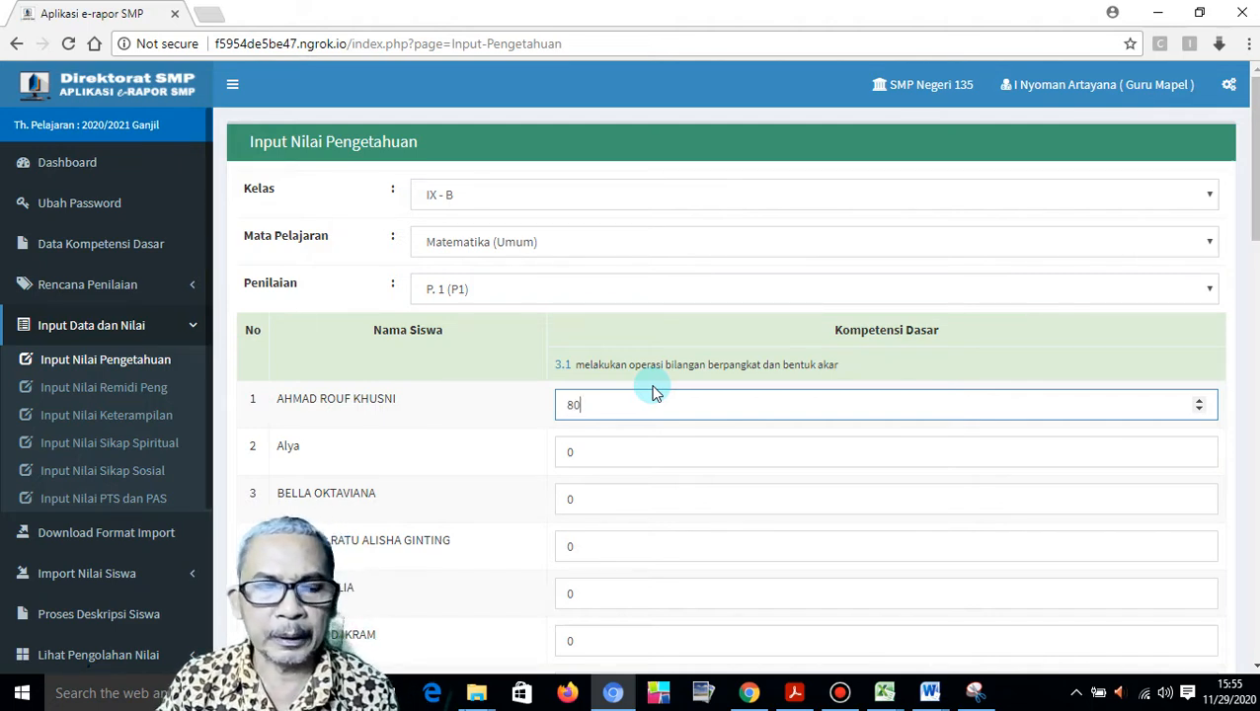
pyautogui.press('Tab')
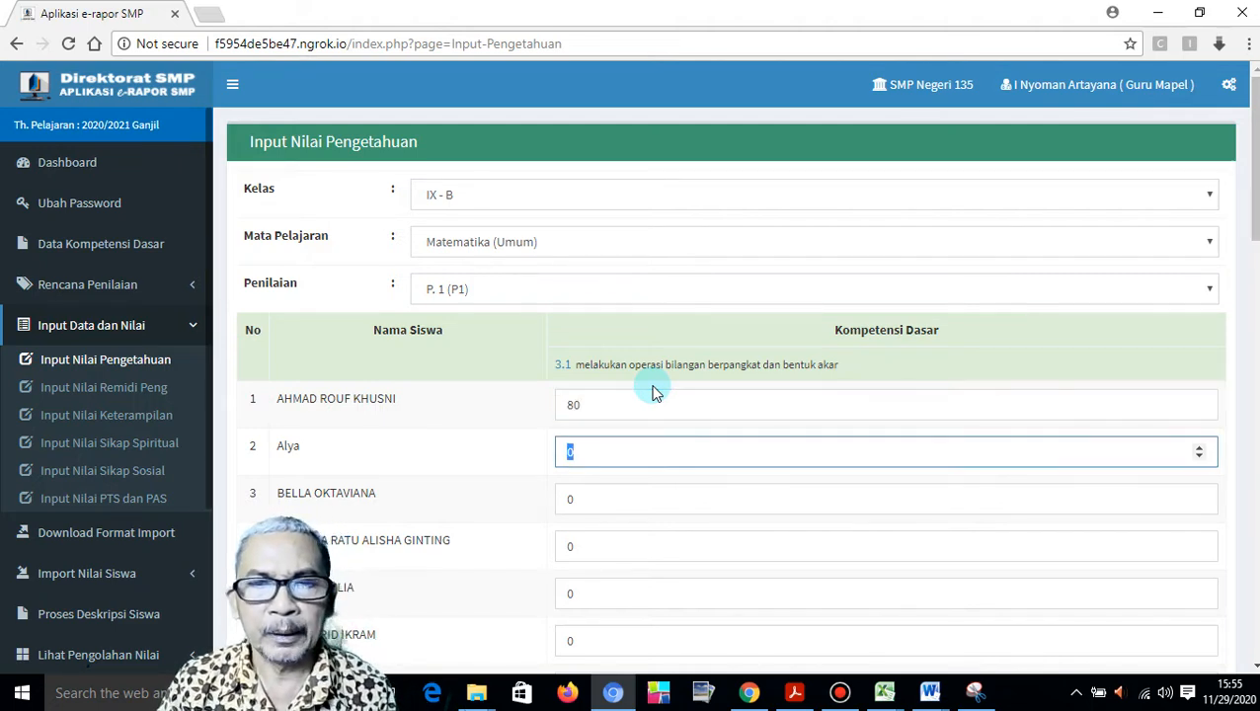
# Enter the KD 3.1 scores 78, 75, 80, 78, 78 and 75 for students 2 to 7 in order.
pyautogui.press('Tab')
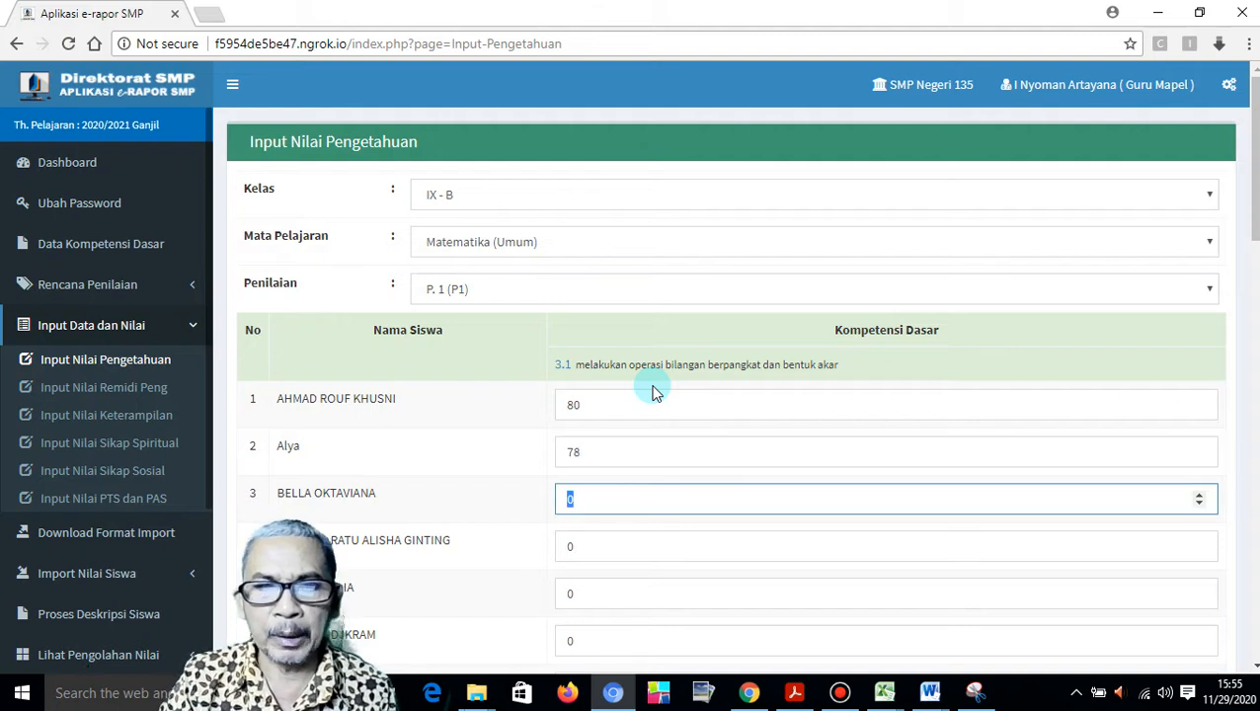
pyautogui.press('Tab')
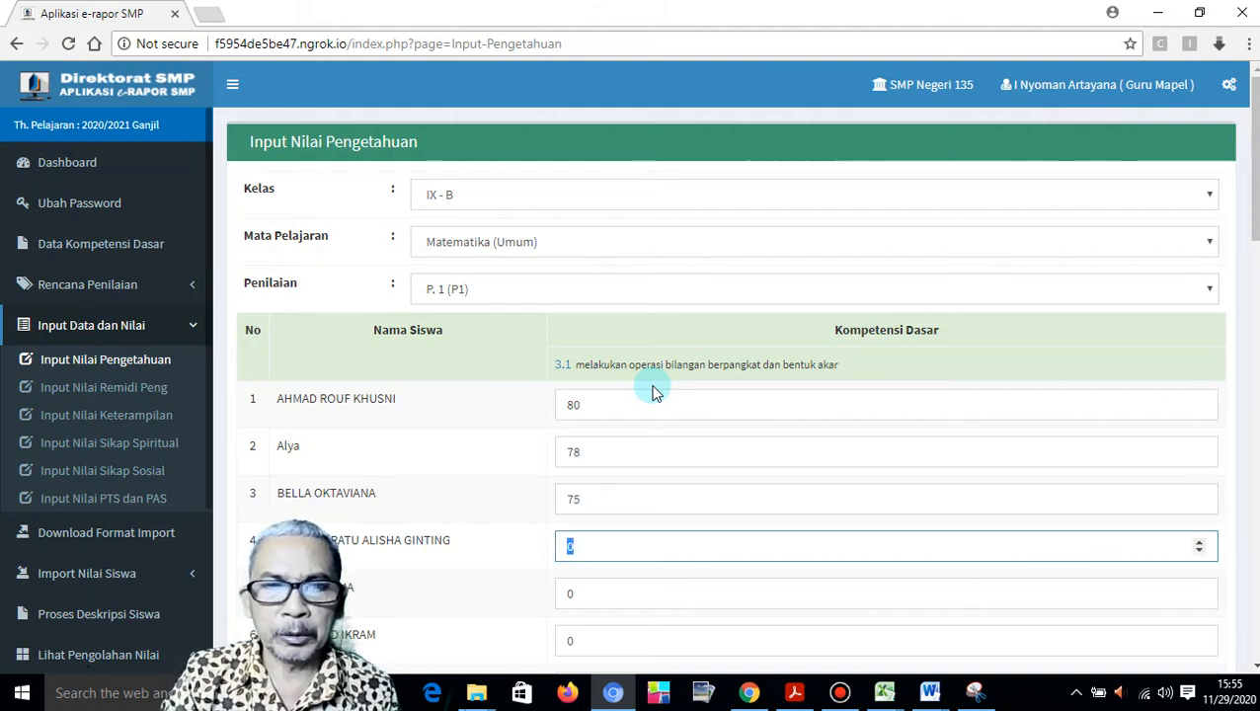
pyautogui.press('Tab')
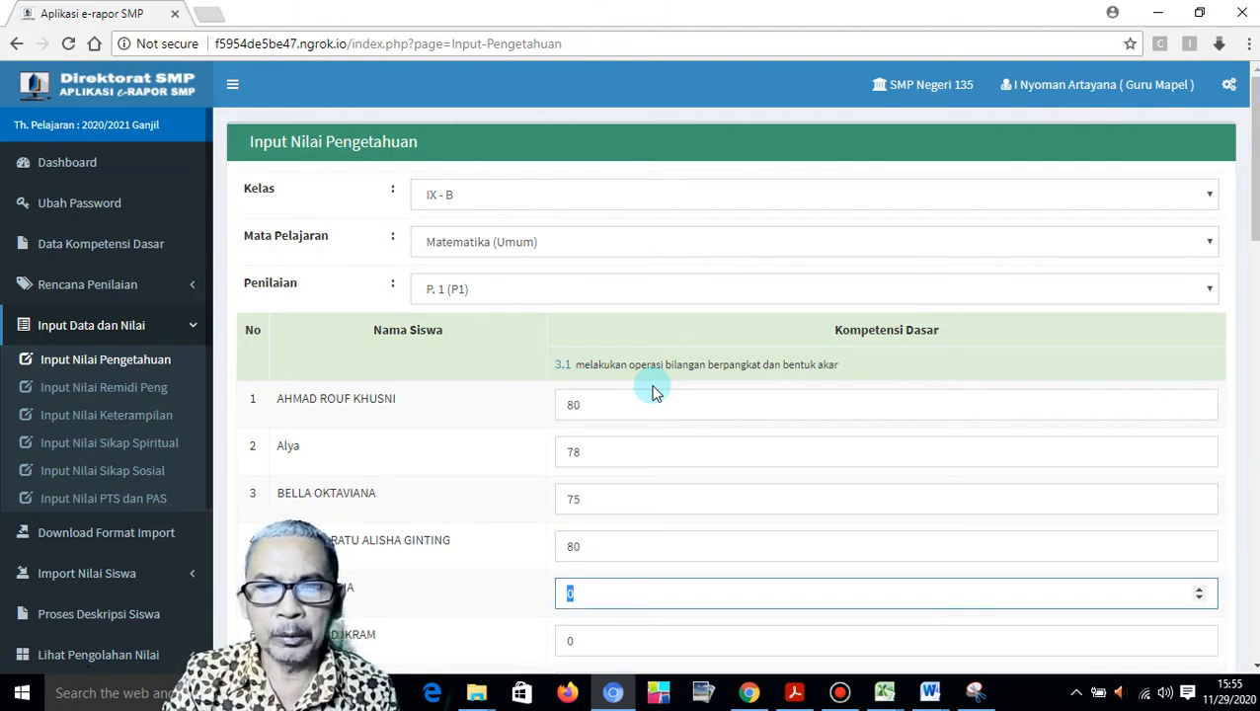
pyautogui.write('78')
pyautogui.press('Tab')
pyautogui.write('78')
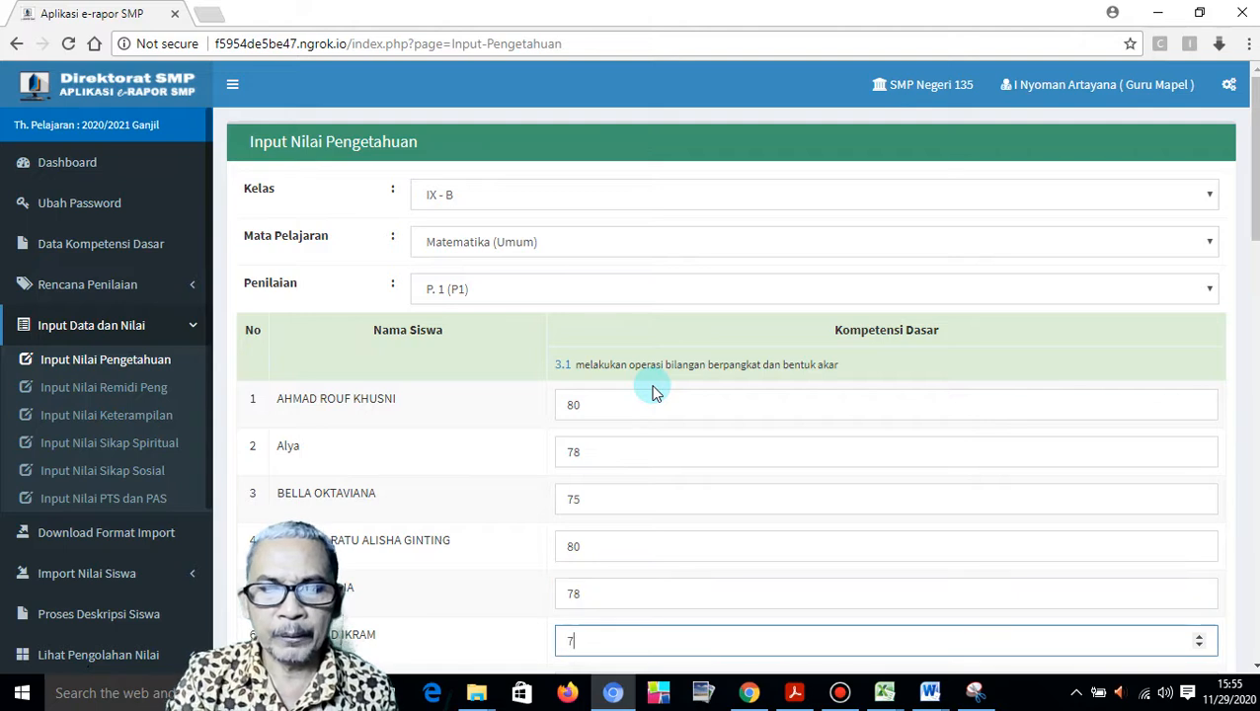
pyautogui.press('Tab')
pyautogui.write('7')
pyautogui.press('Tab')
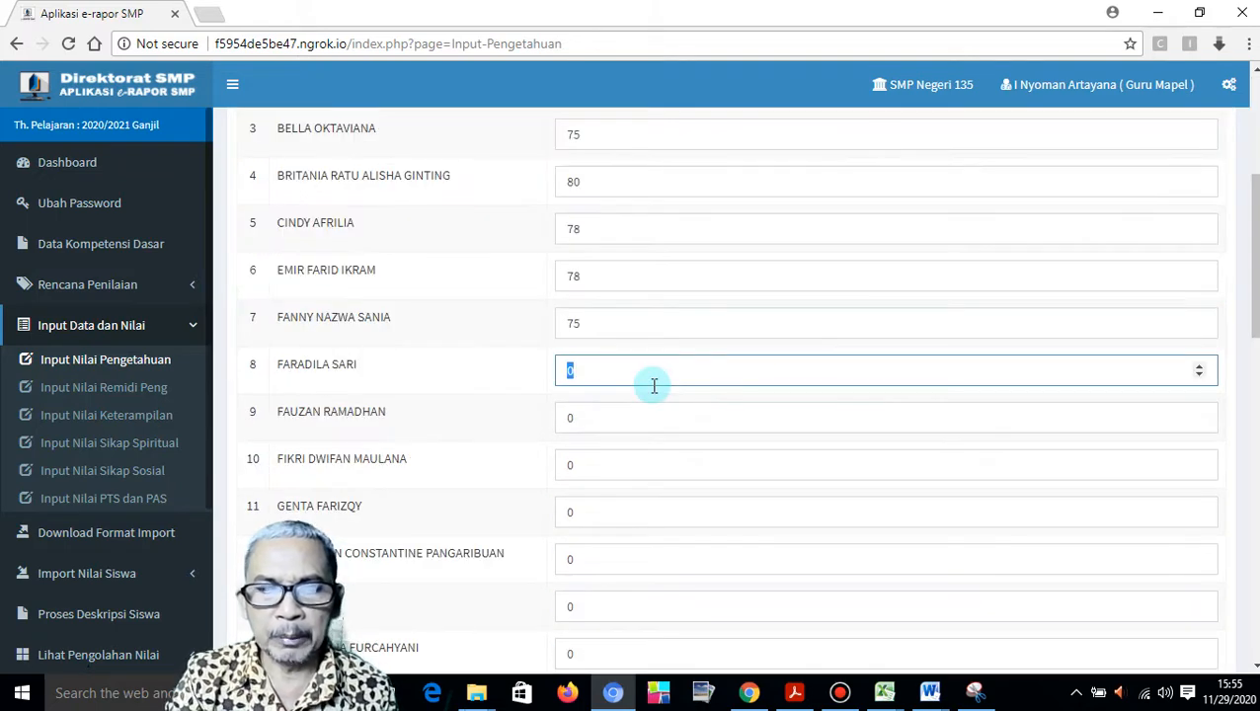
# Enter the KD 3.1 scores 78, 80, 80 and 85 for students 8 to 11 in order.
pyautogui.write('78')
pyautogui.press('Tab')
pyautogui.write('80')
pyautogui.press('Tab')
pyautogui.write('8')
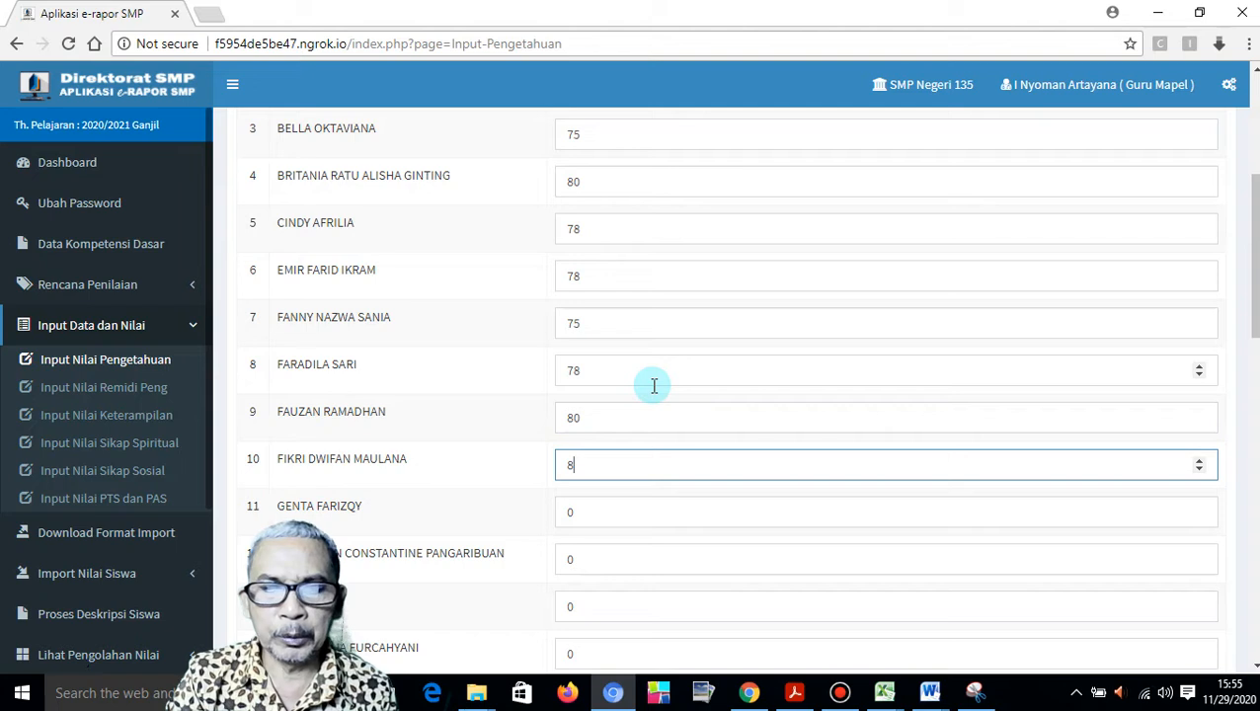
pyautogui.press('Tab')
pyautogui.write('85')
pyautogui.press('Tab')
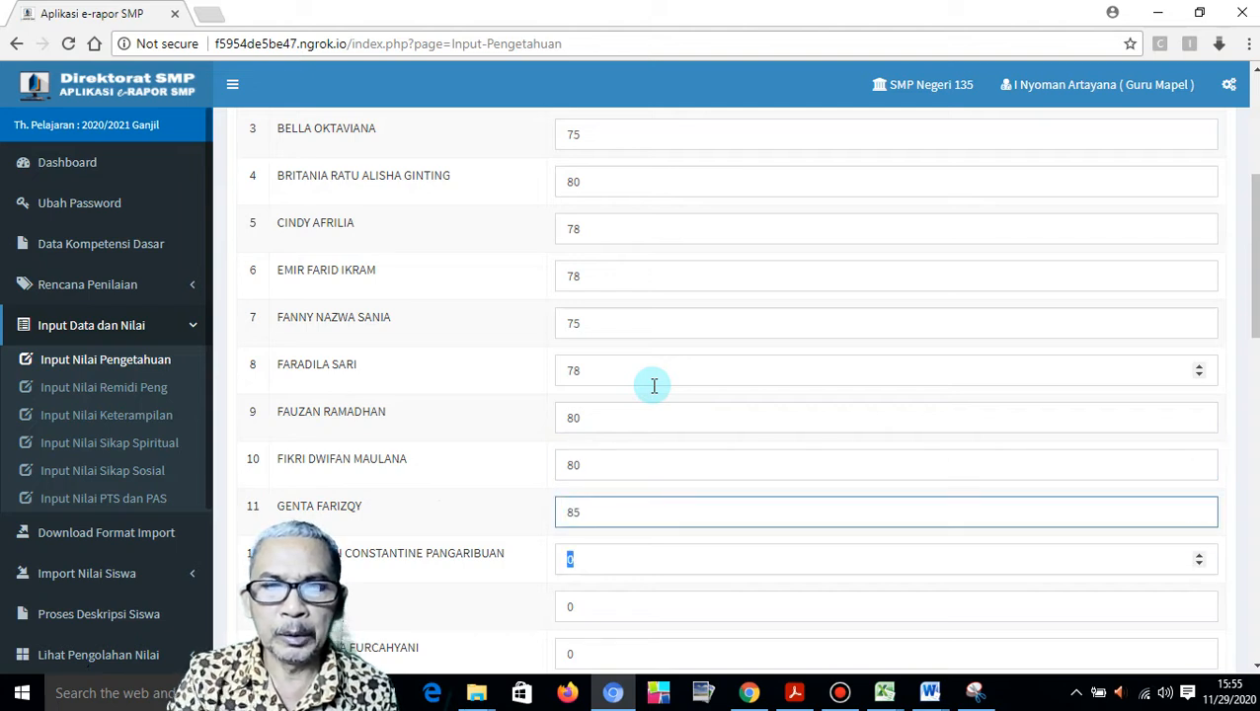
# Enter the KD 3.1 scores 90, 90, 89, 80 and 85 for students 12 to 16 in order.
pyautogui.press('Tab')
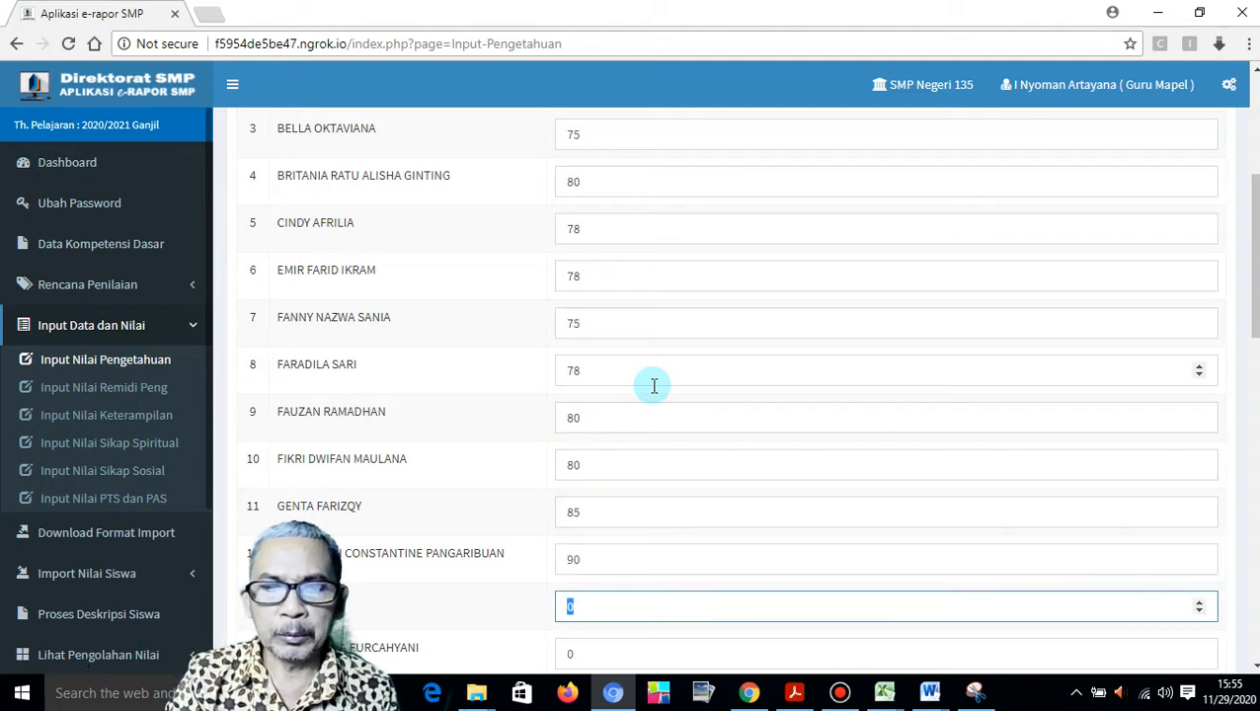
pyautogui.press('Tab')
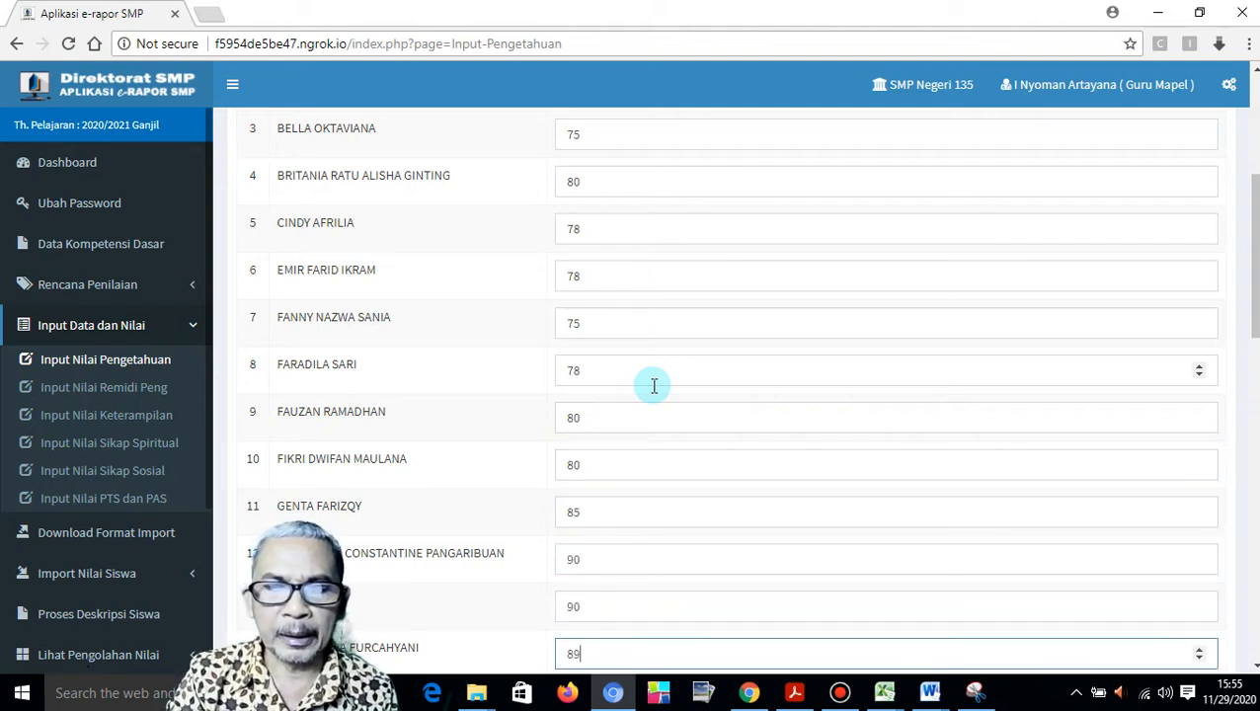
pyautogui.press('Tab')
pyautogui.press('Tab')
pyautogui.write('85')
pyautogui.press('Tab')
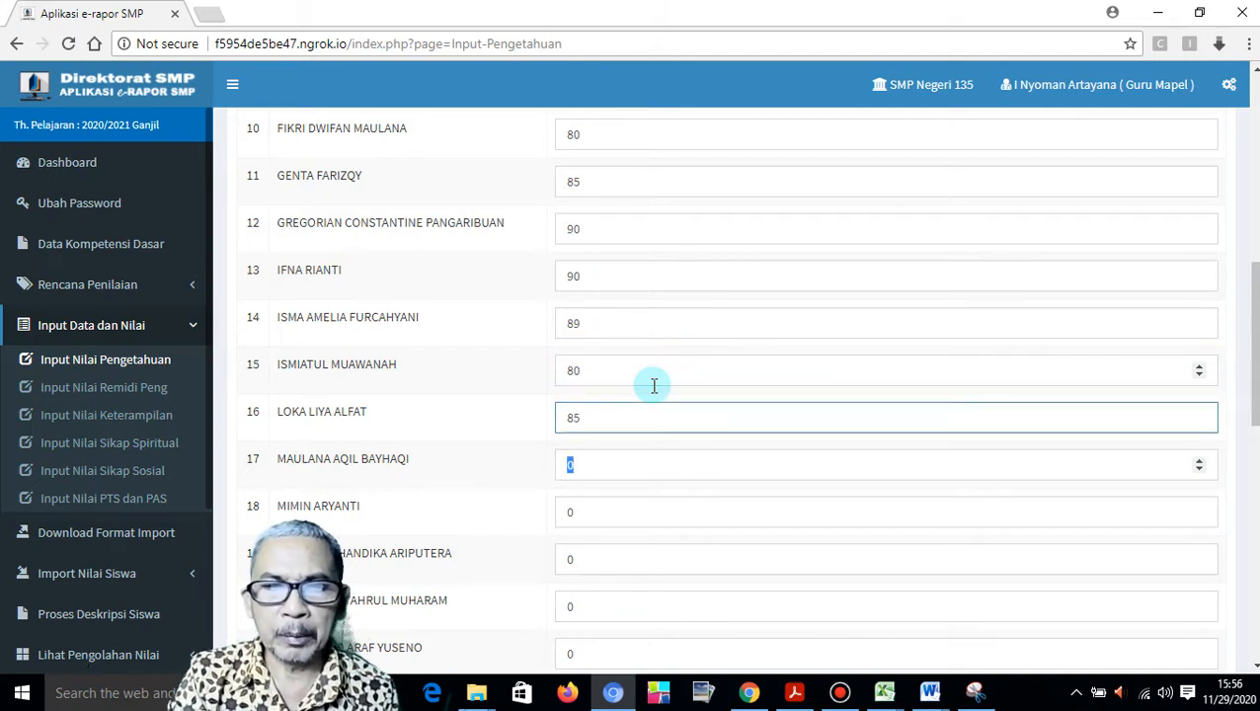
# Enter the KD 3.1 scores 90, 75, 75, 75 and 78 for students 17 to 21 in order.
pyautogui.press('Tab')
pyautogui.write('75')
pyautogui.press('Tab')
pyautogui.write('75')
pyautogui.press('Tab')
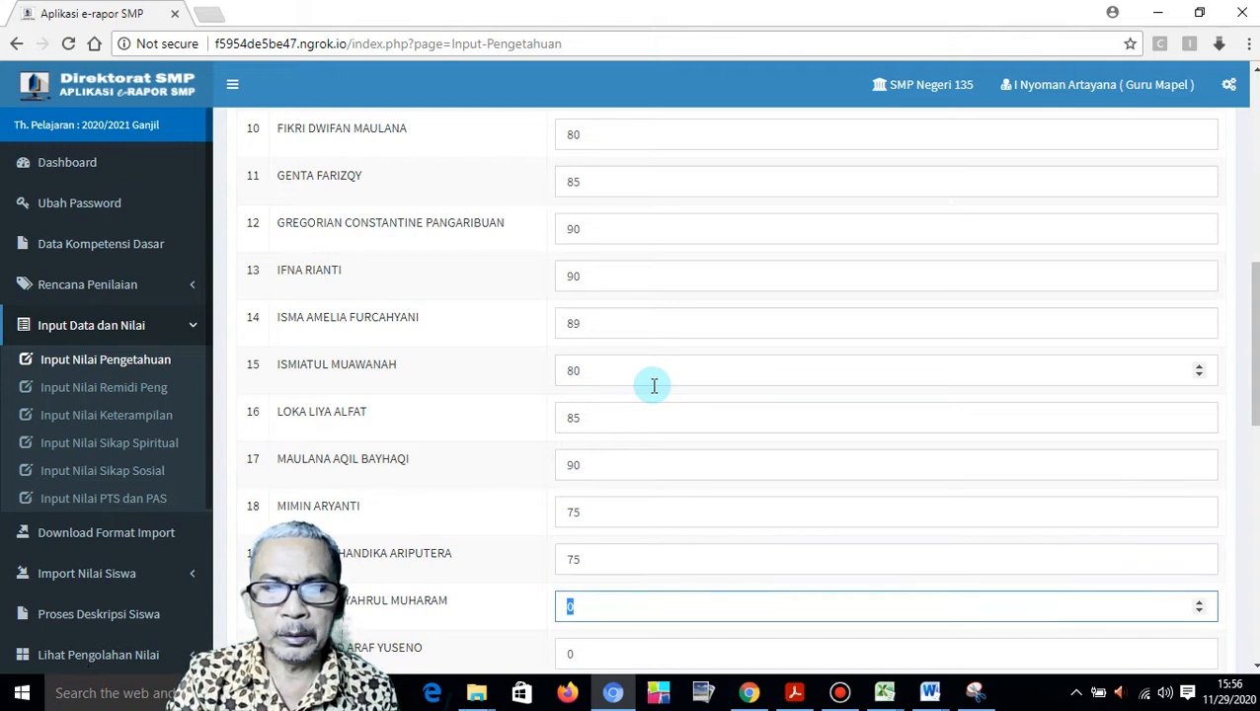
pyautogui.write('75')
pyautogui.press('Tab')
pyautogui.write('78')
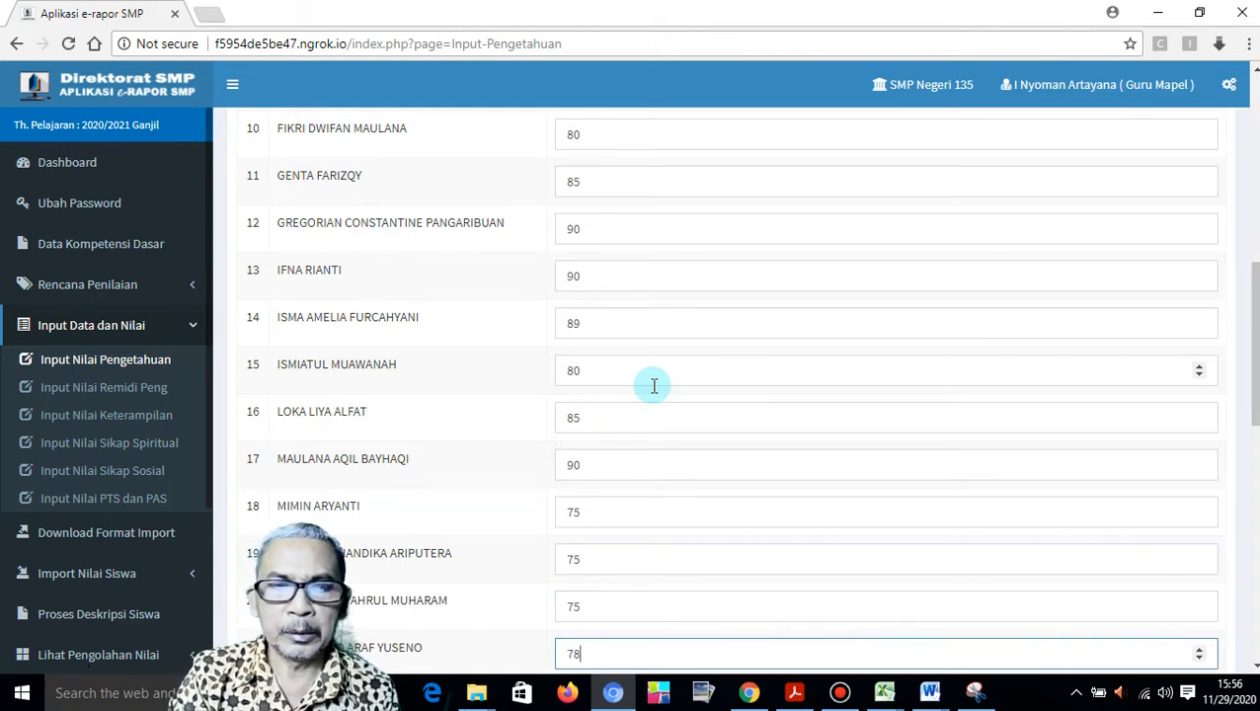
pyautogui.press('Tab')
# Enter the KD 3.1 scores 78, 78, 76 and 70 for students 22 to 25 in order.
pyautogui.write('78')
pyautogui.press('Tab')
pyautogui.write('78')
pyautogui.press('Tab')
pyautogui.write('76')
pyautogui.press('Tab')
pyautogui.write('7')
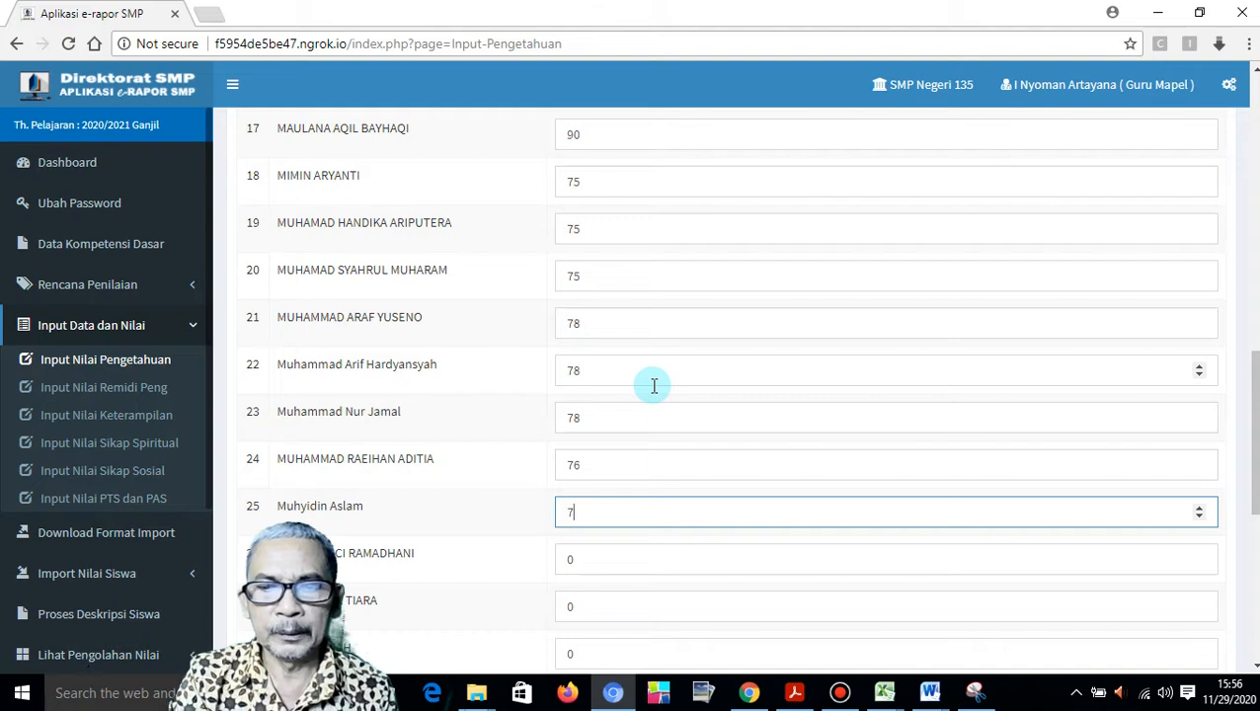
pyautogui.write('0')
pyautogui.press('Tab')
# Enter the KD 3.1 scores 80, 85, 90, 70 and 70 for students 26 to 30 in order.
pyautogui.write('80')
pyautogui.press('Tab')
pyautogui.write('85')
pyautogui.press('Tab')
pyautogui.press('Tab')
pyautogui.write('70')
pyautogui.press('Tab')
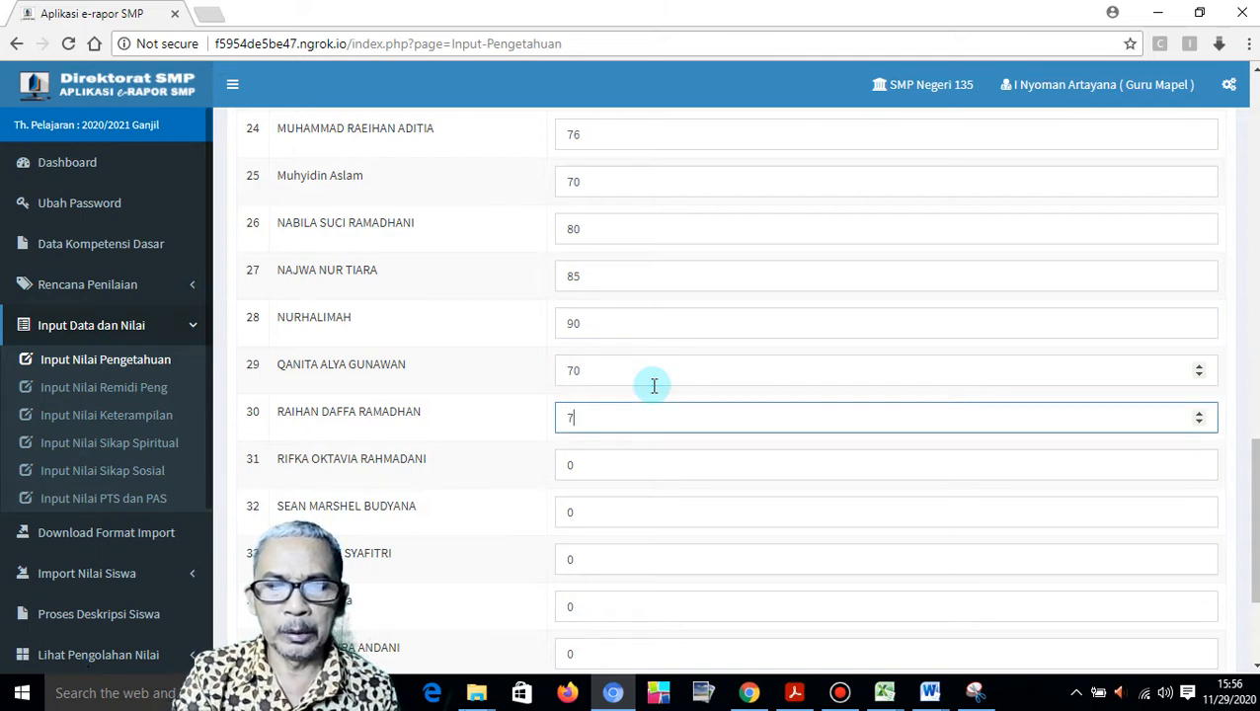
pyautogui.press('Tab')
# Enter the KD 3.1 scores 75, 75, 78, 78, 78 and 78 for students 31 to 36 in order.
pyautogui.write('75')
pyautogui.press('Tab')
pyautogui.write('75')
pyautogui.press('Tab')
pyautogui.write('78')
pyautogui.press('Tab')
pyautogui.write('78')
pyautogui.press('Tab')
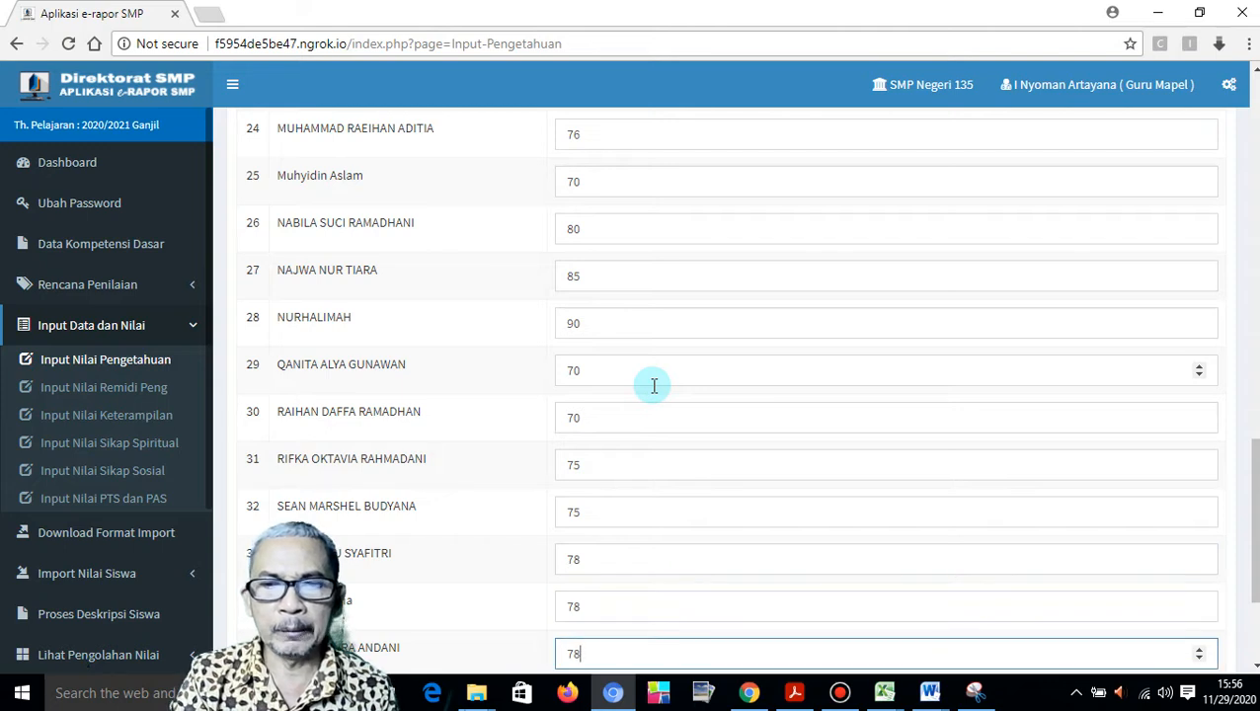
pyautogui.write('78')
pyautogui.press('Tab')
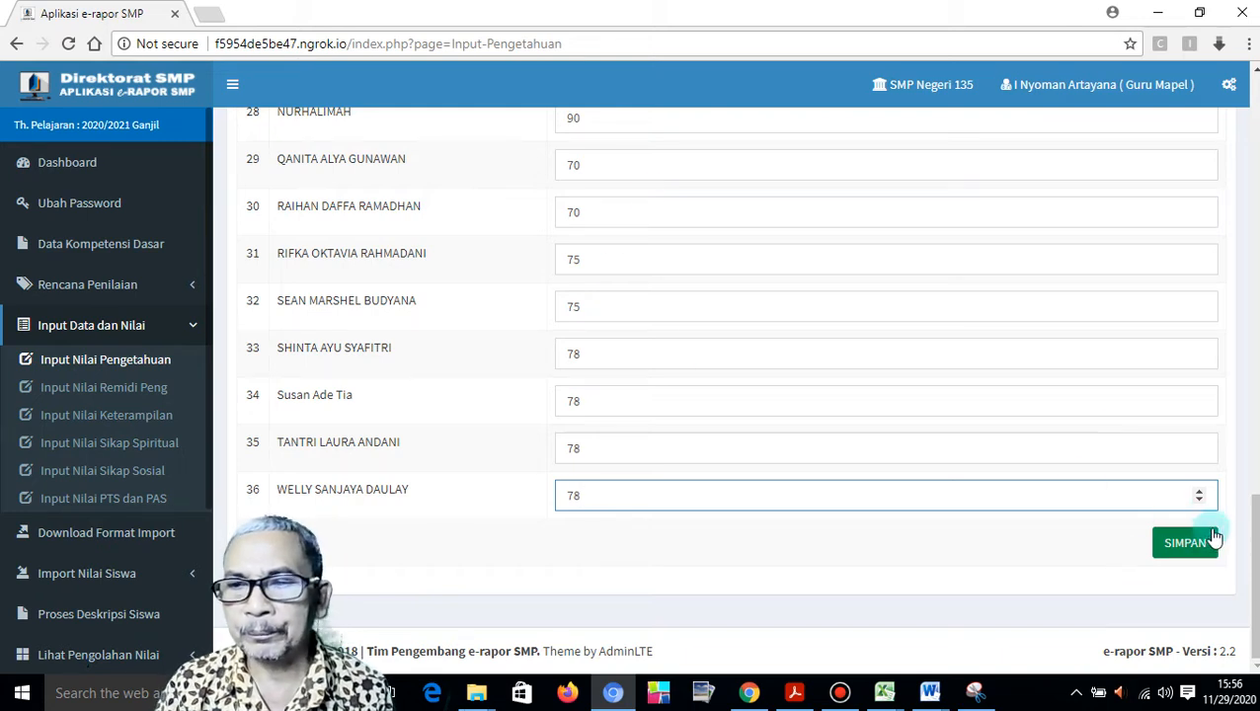
# Examine the class IX - B score lists for assessments P. 2 (P2) and P. 3 (P3).
pyautogui.scroll(9, 1002, 484)
pyautogui.scroll(14, 956, 168)
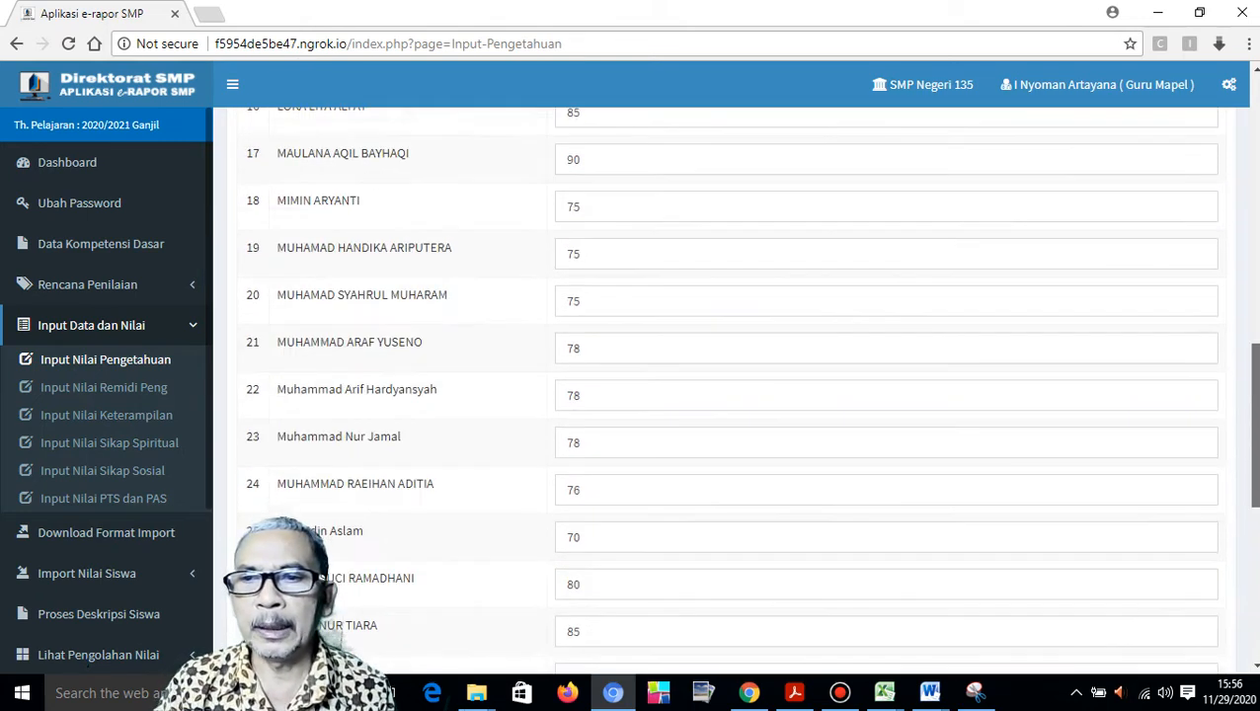
pyautogui.click(500, 235)
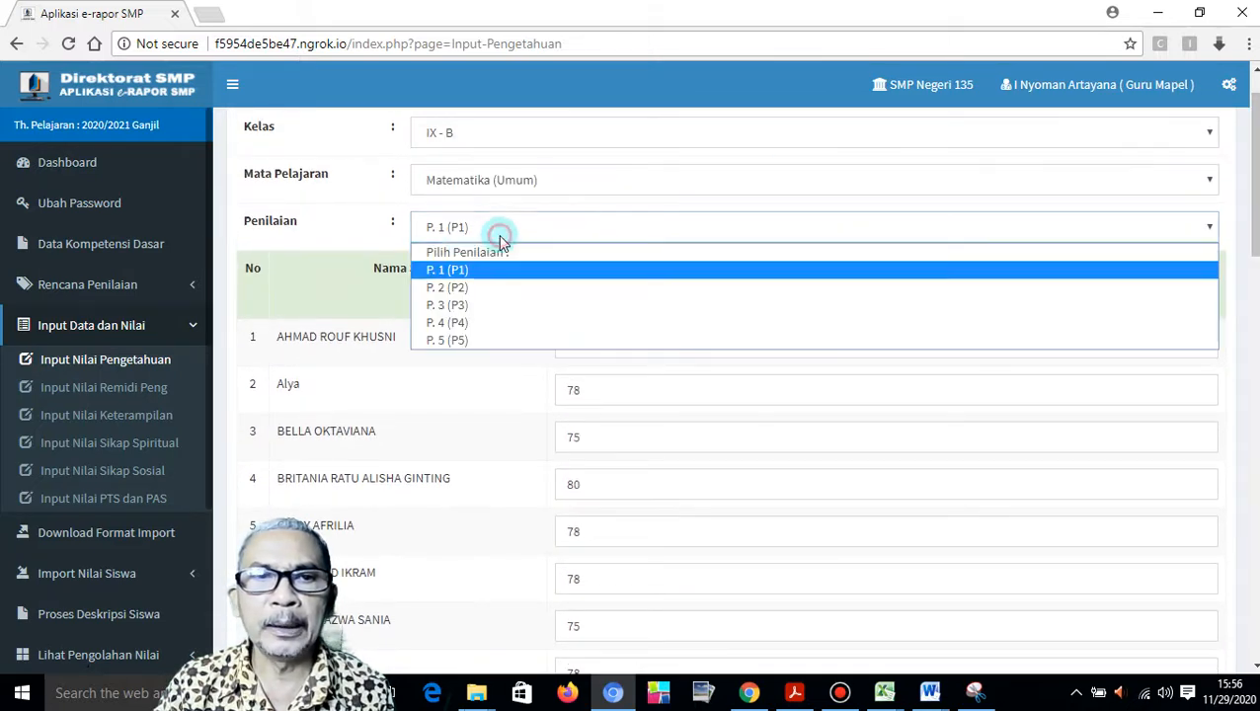
pyautogui.click(457, 290)
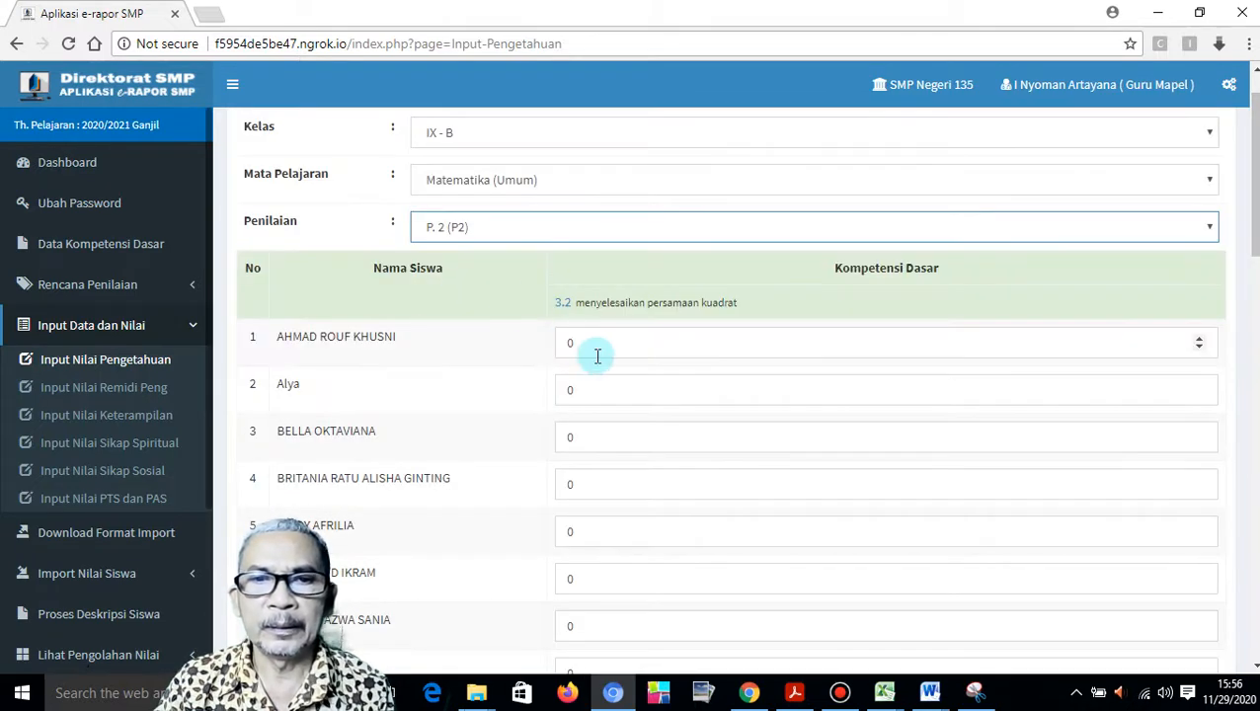
pyautogui.scroll(-3, 599, 360)
pyautogui.scroll(-10, 599, 360)
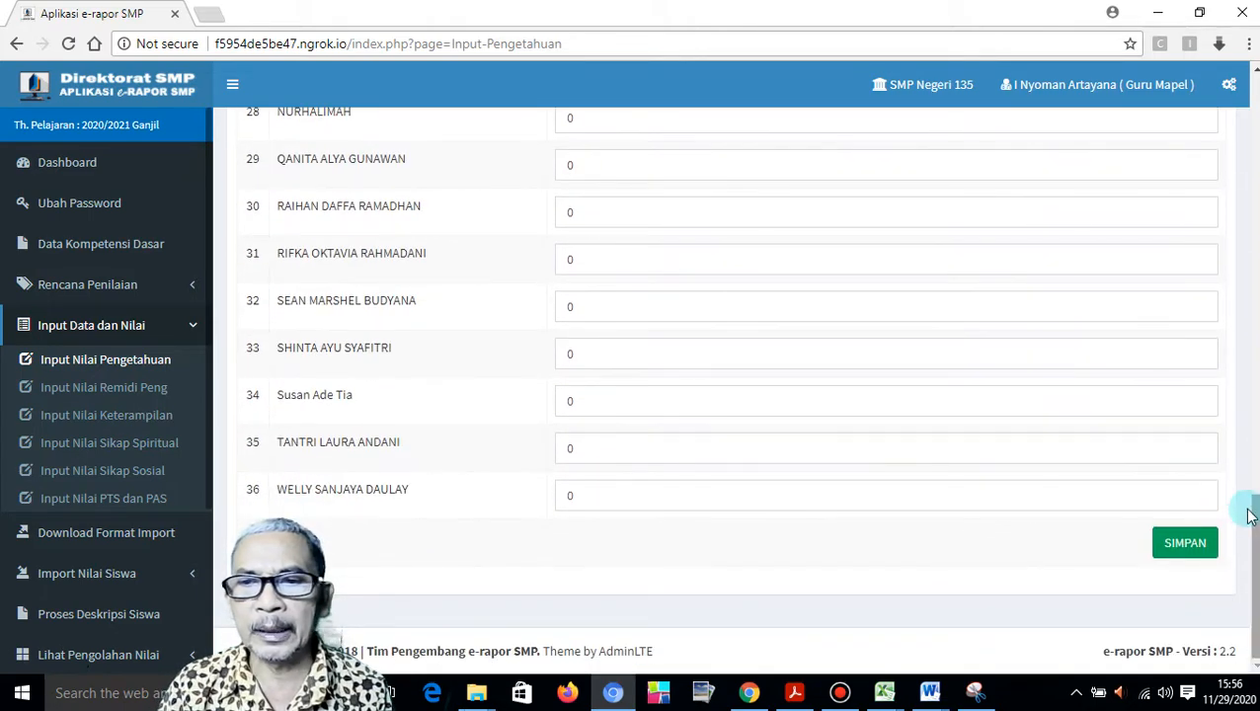
pyautogui.moveTo(1255, 533); pyautogui.dragTo(1255, 118)
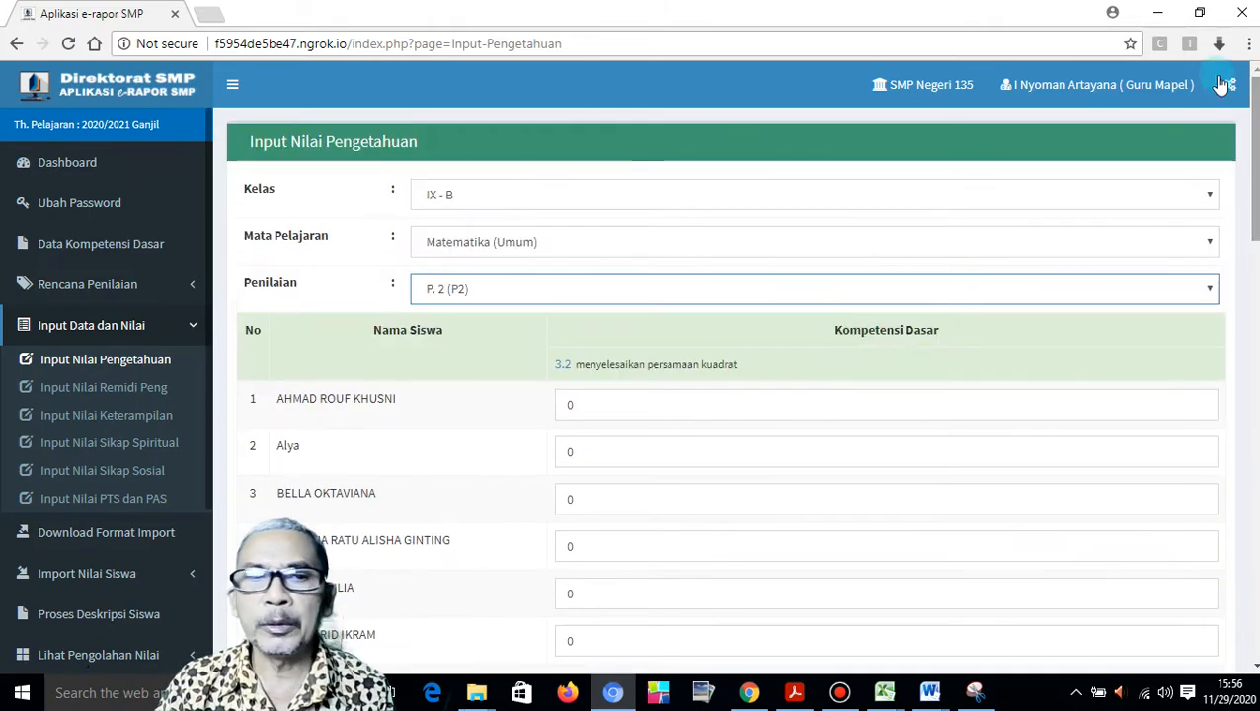
pyautogui.click(501, 287)
pyautogui.click(460, 366)
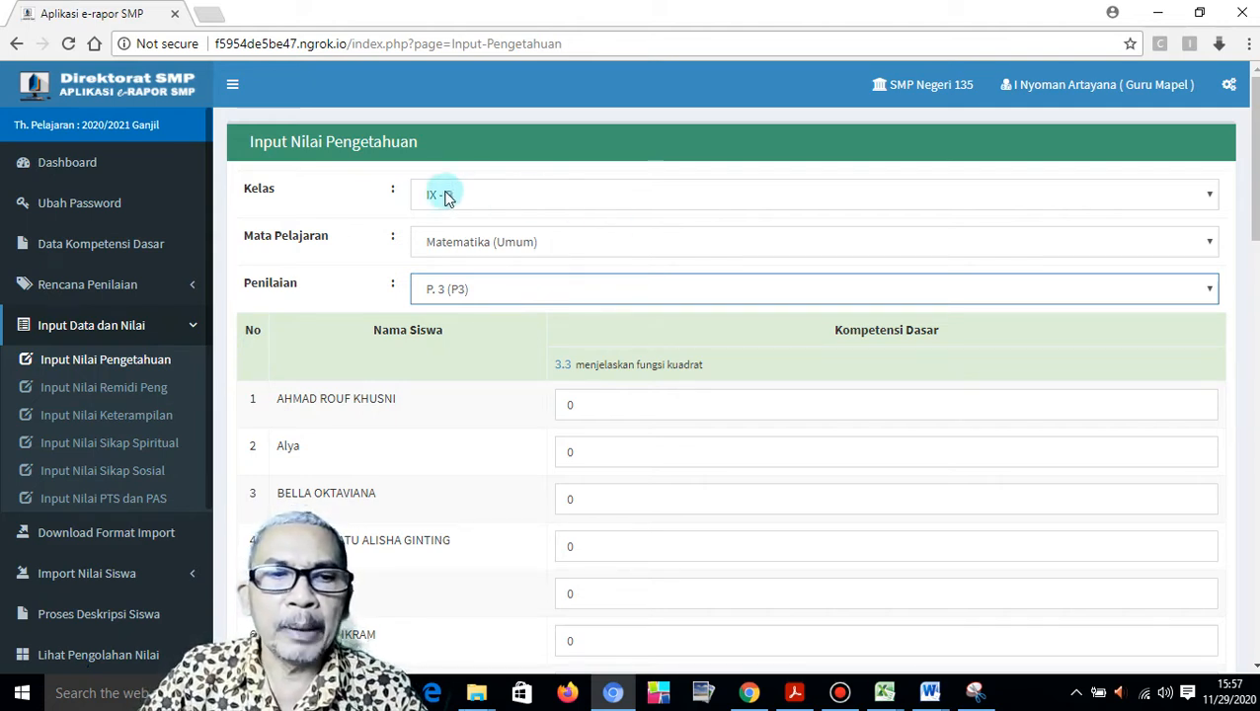
# Open the Download Format Import page for score import templates.
pyautogui.click(103, 474)
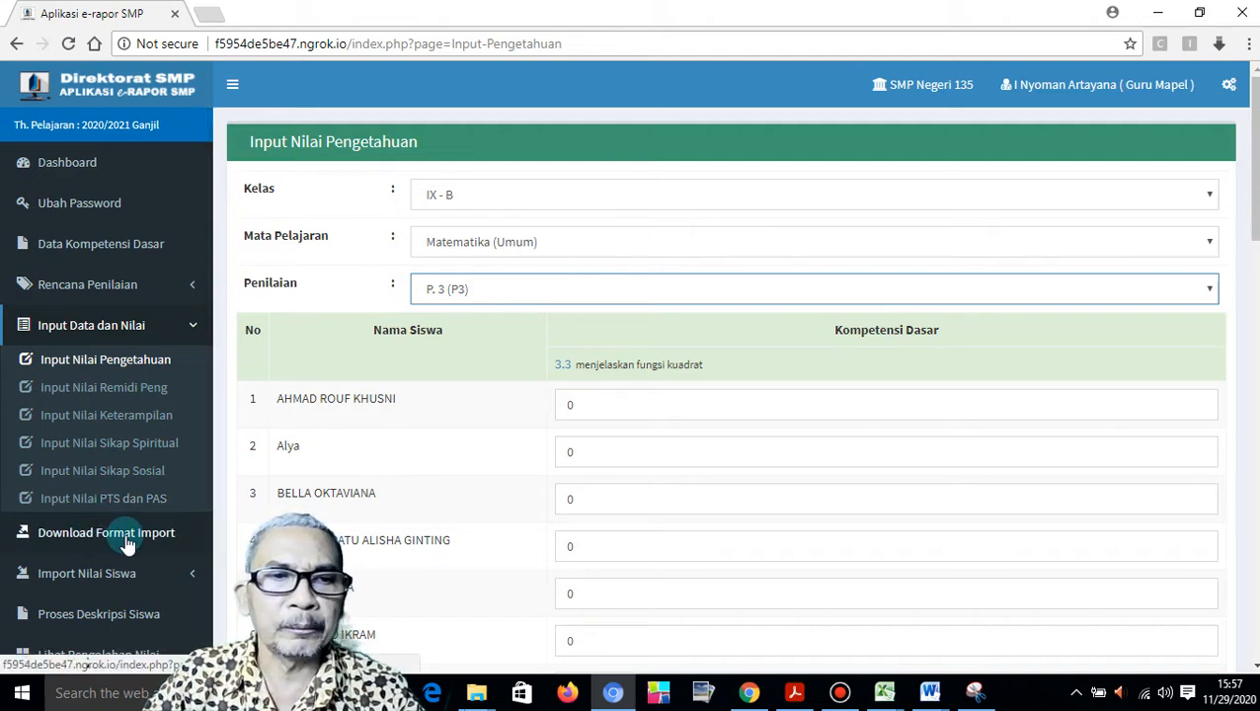
pyautogui.click(126, 538)
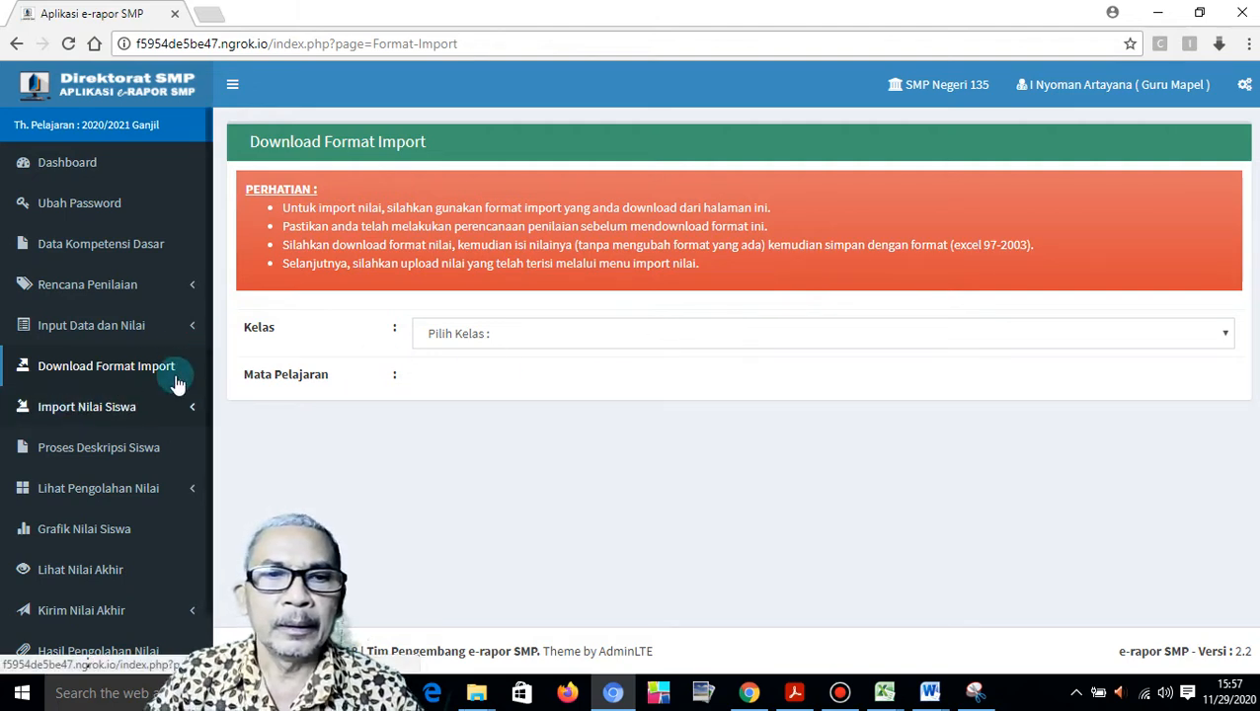
# Choose class IX - B and the subject Matematika (Umum) for the import format download.
pyautogui.click(538, 334)
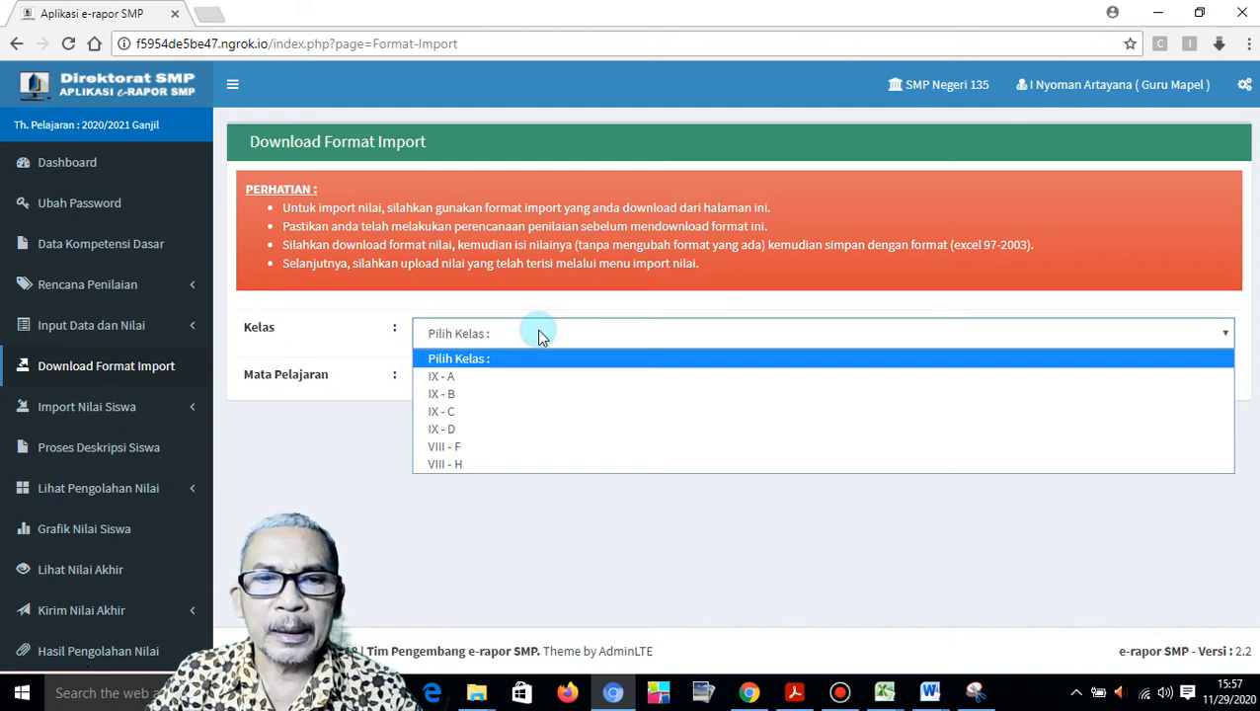
pyautogui.click(464, 395)
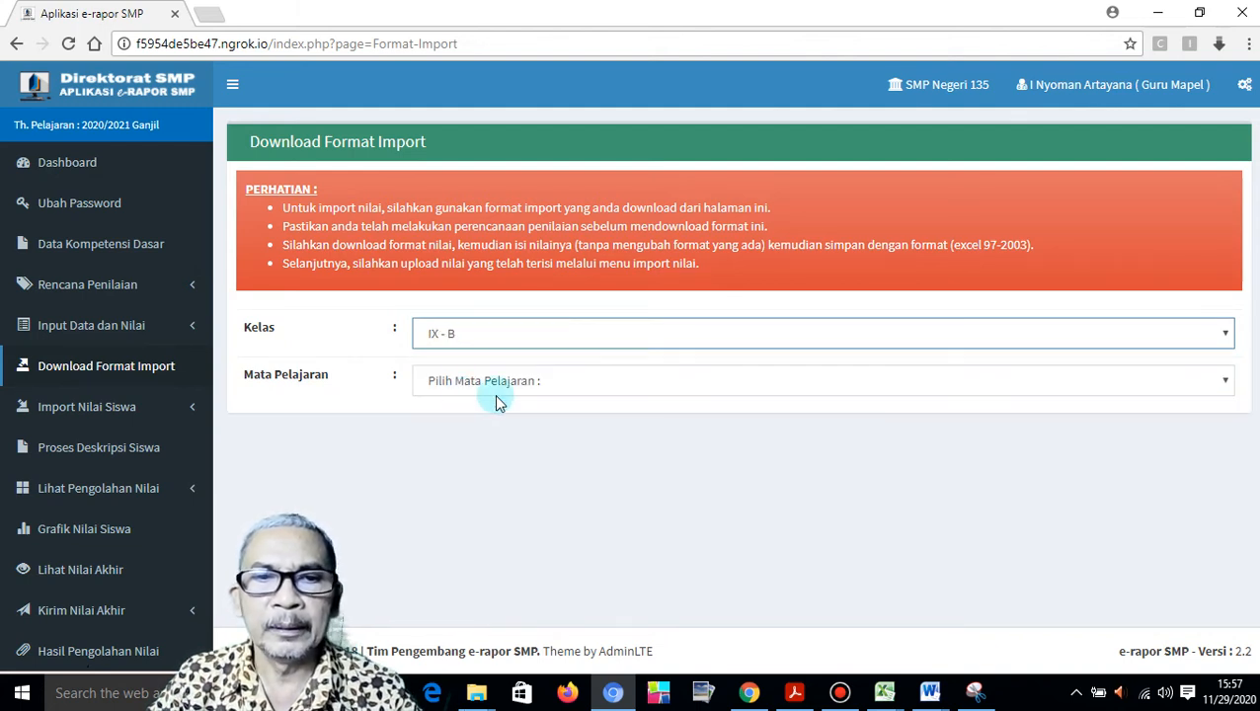
pyautogui.click(548, 386)
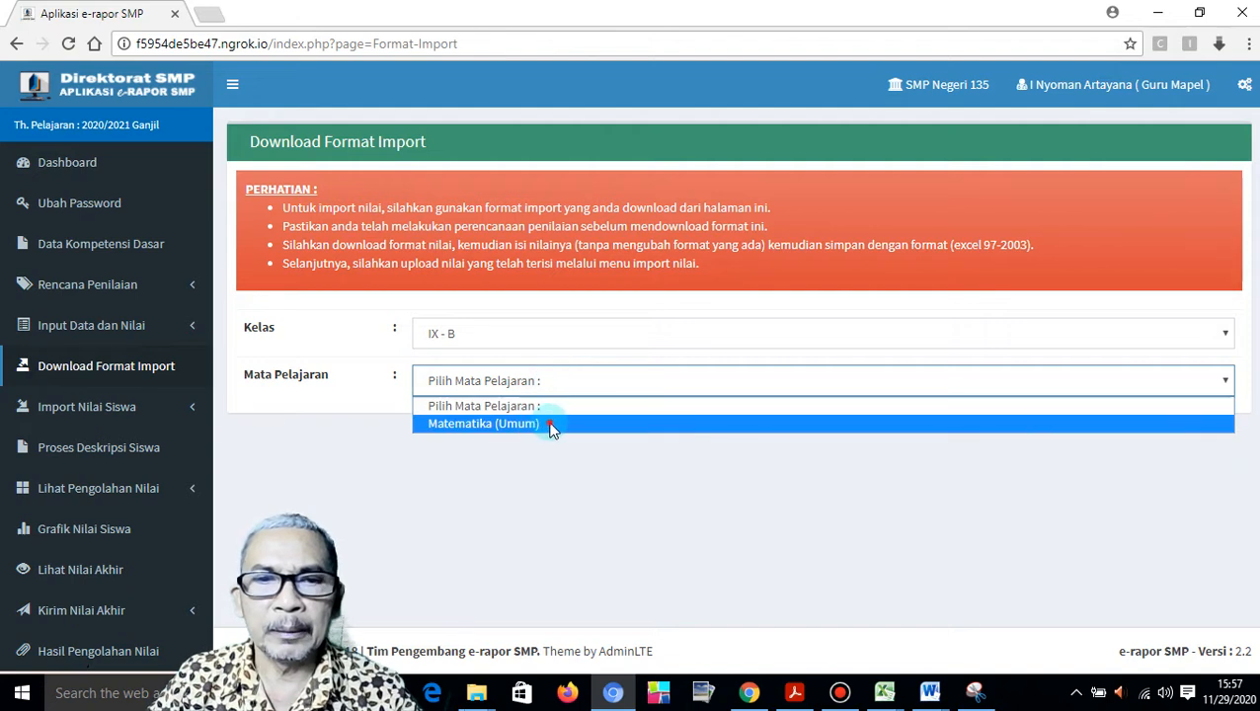
pyautogui.click(551, 424)
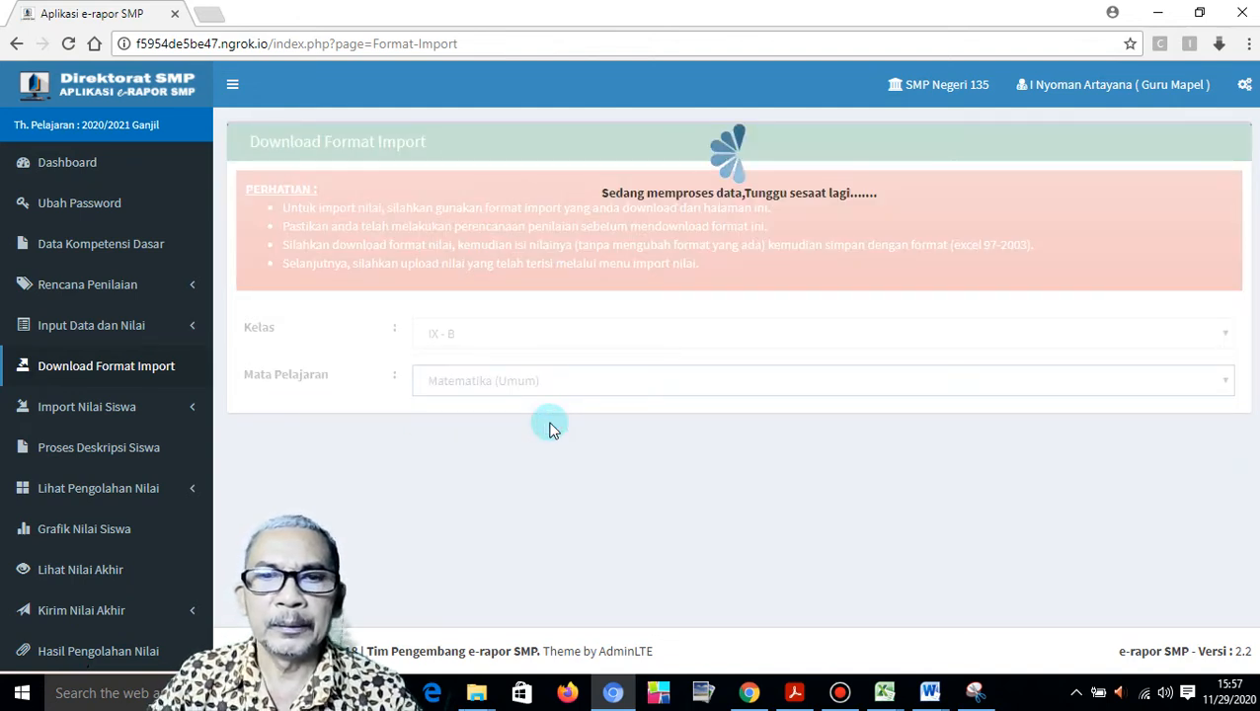
# Download the blank formats for daily knowledge, skills and PTS/PAS scores, and the edit formats for spiritual and social attitude scores.
pyautogui.scroll(-2, 773, 422)
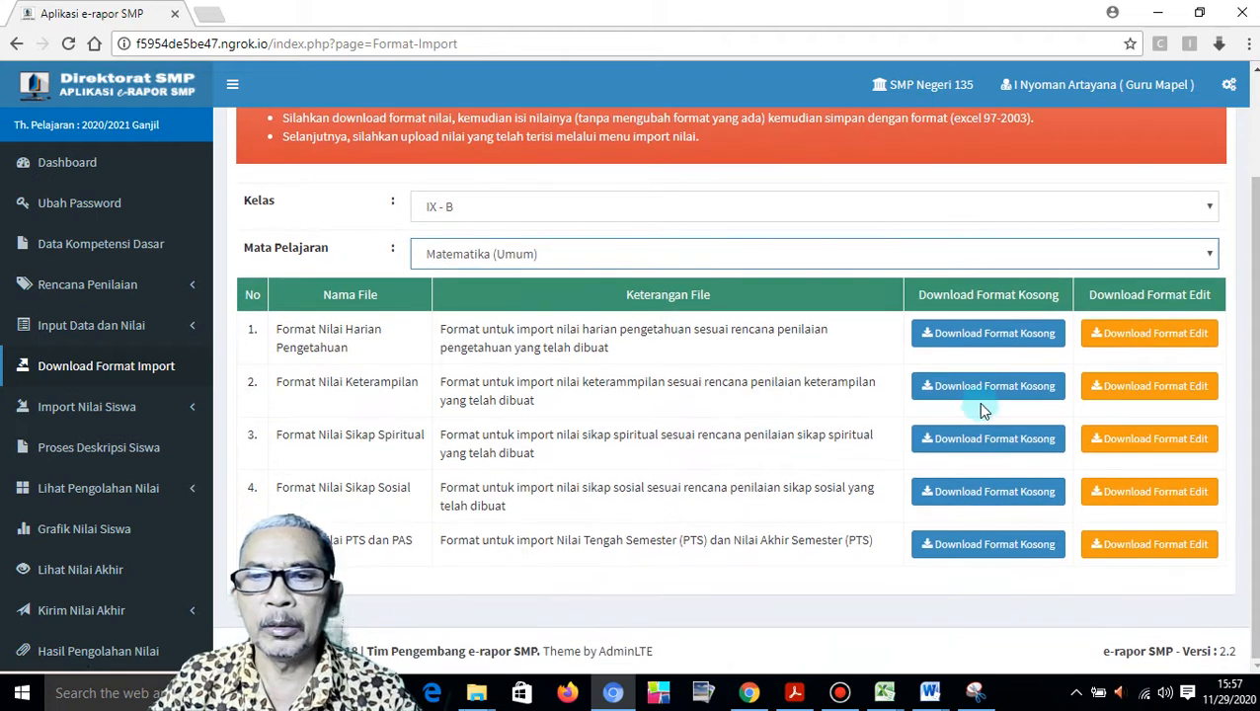
pyautogui.click(999, 483)
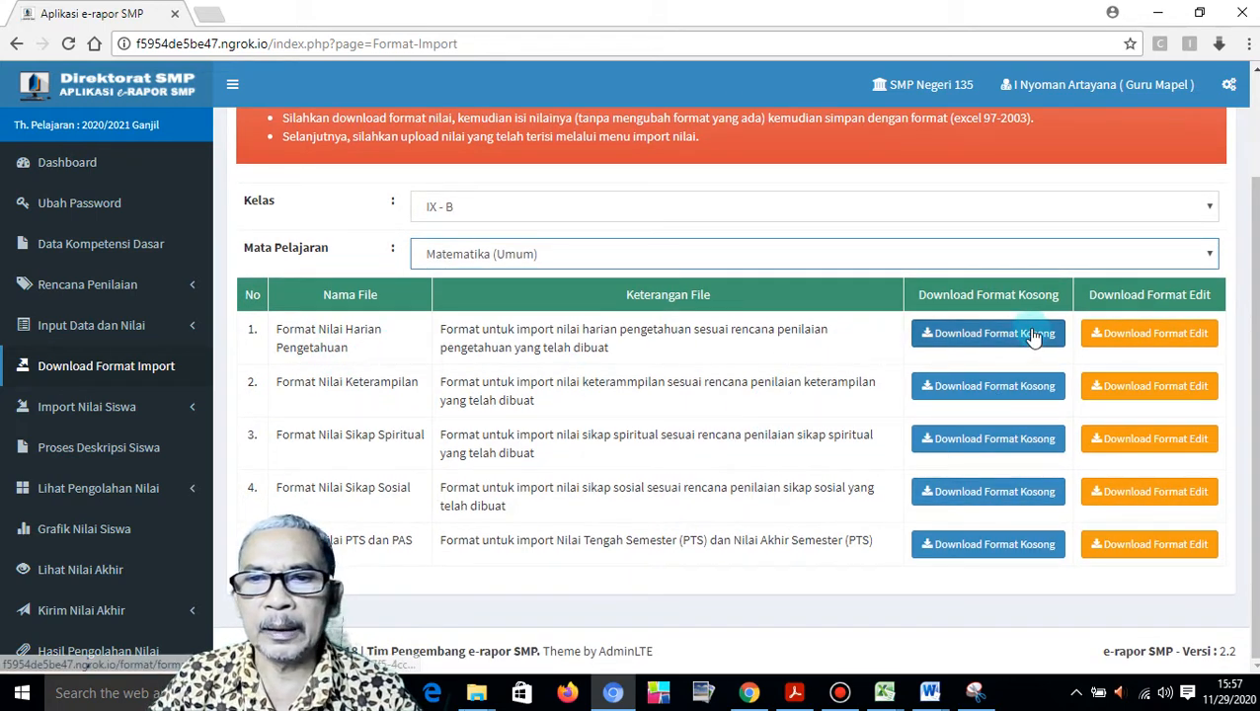
pyautogui.click(992, 338)
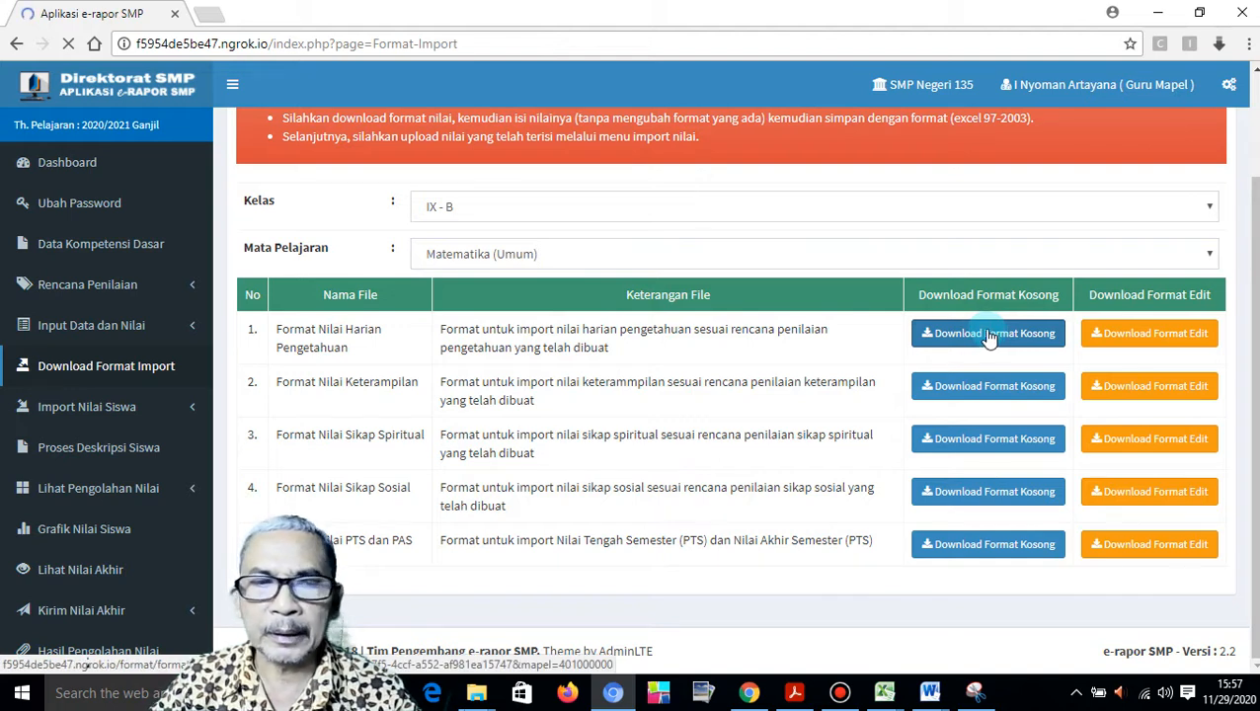
pyautogui.click(118, 652)
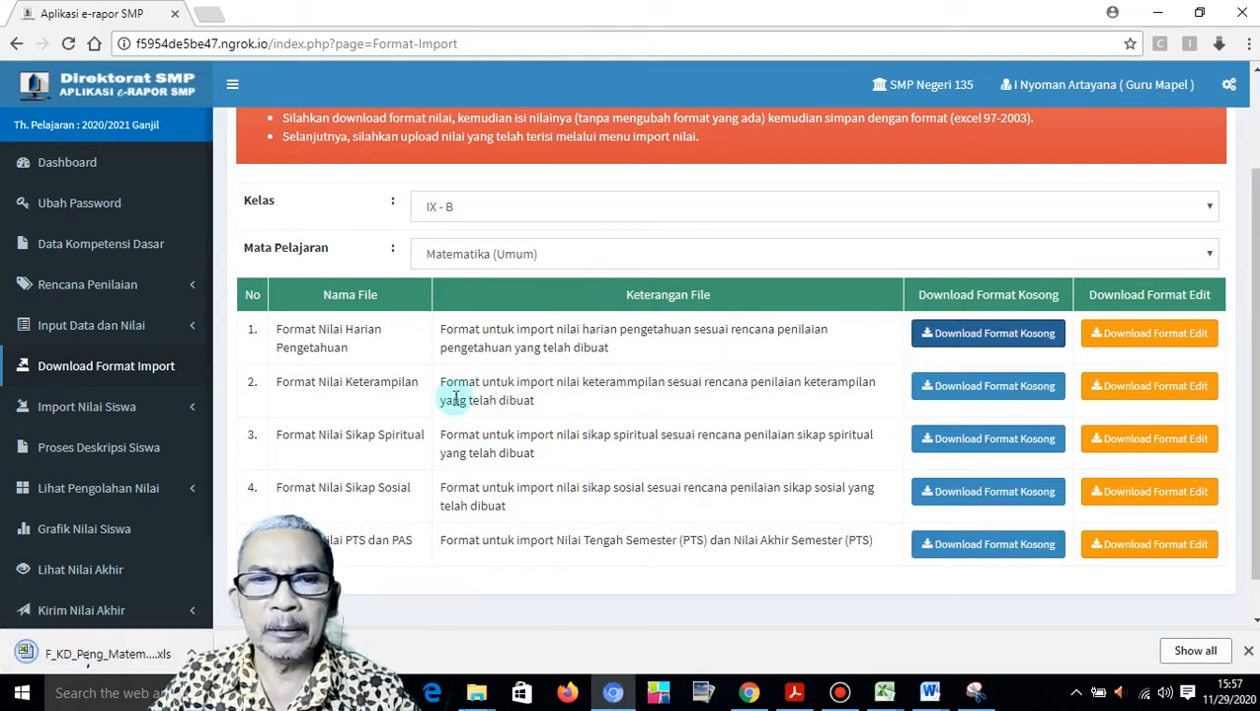
pyautogui.click(1013, 389)
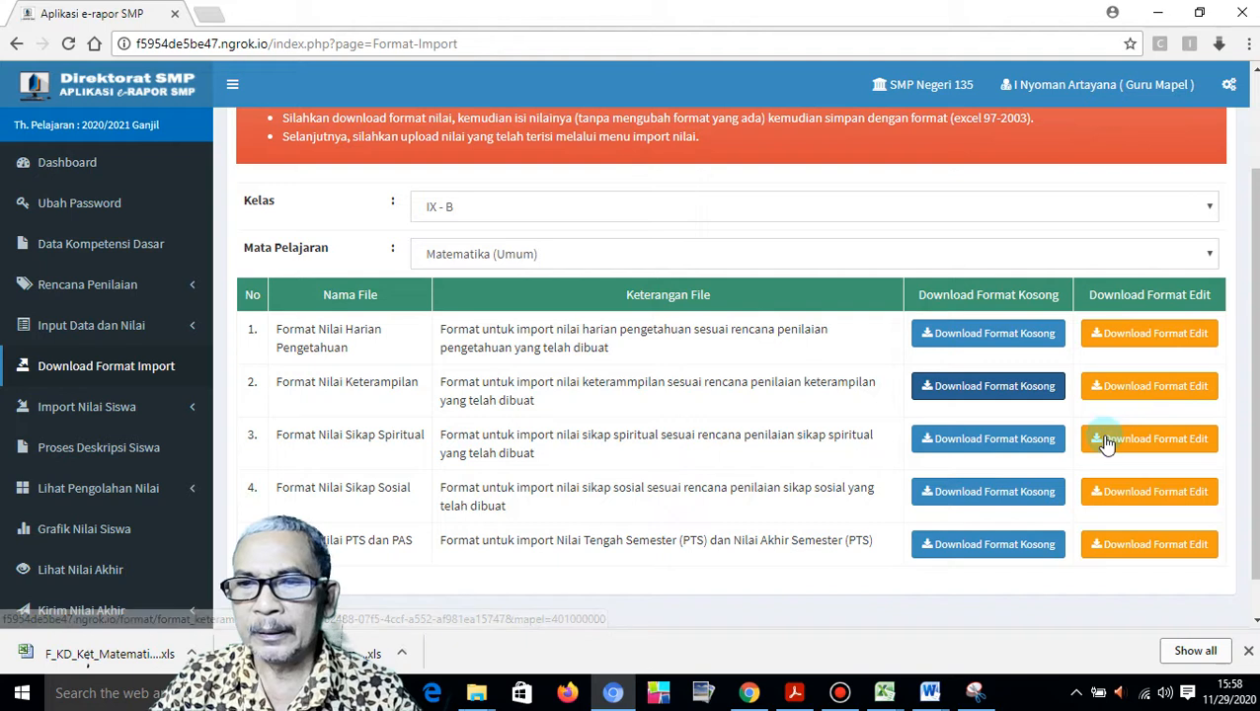
pyautogui.click(1173, 444)
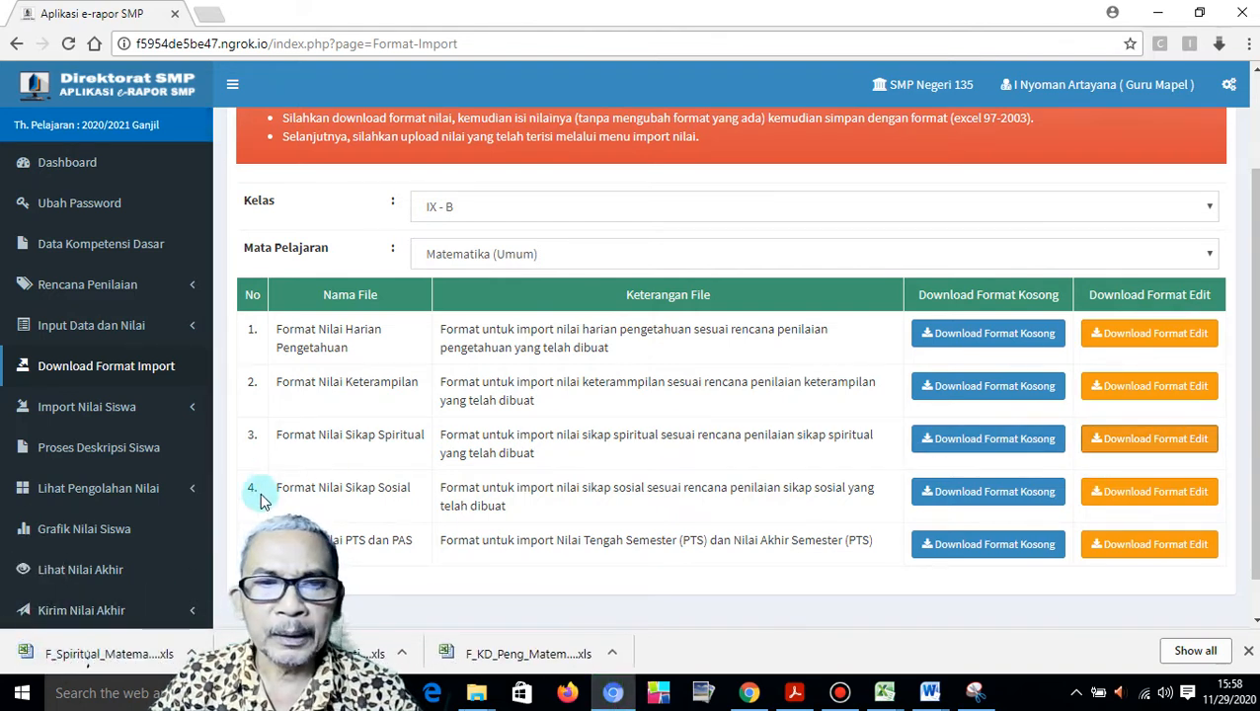
pyautogui.click(1145, 493)
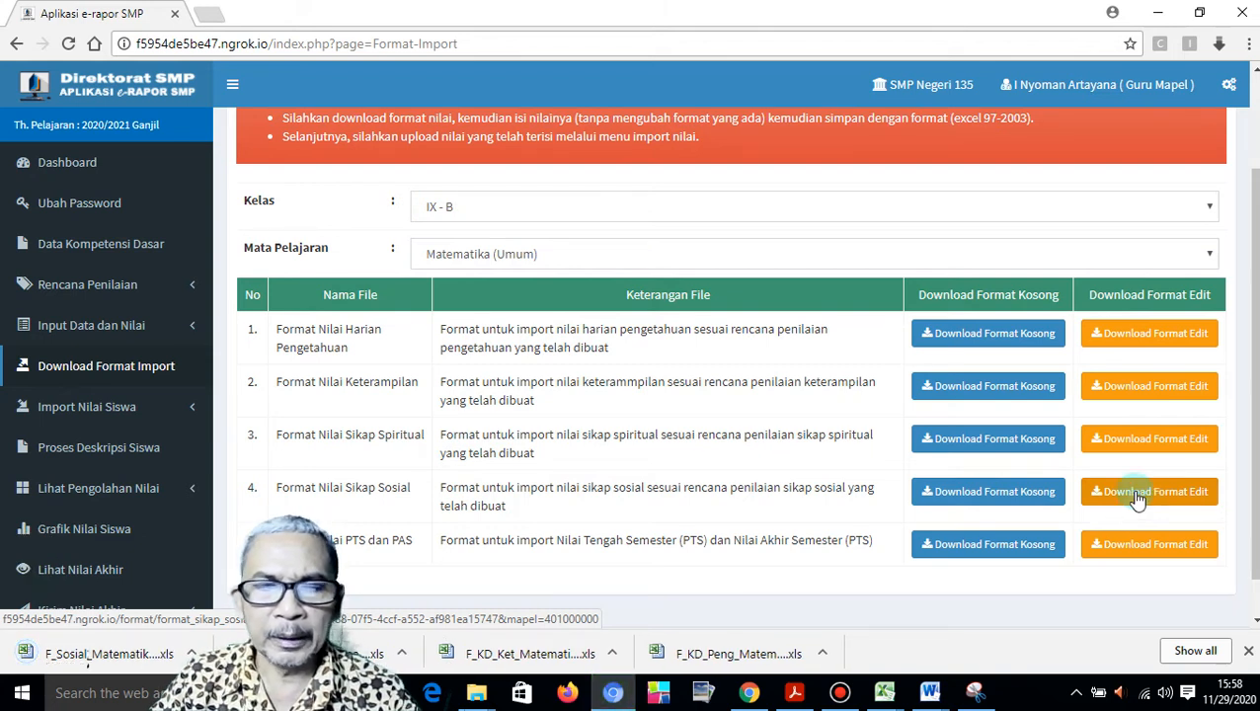
pyautogui.click(985, 546)
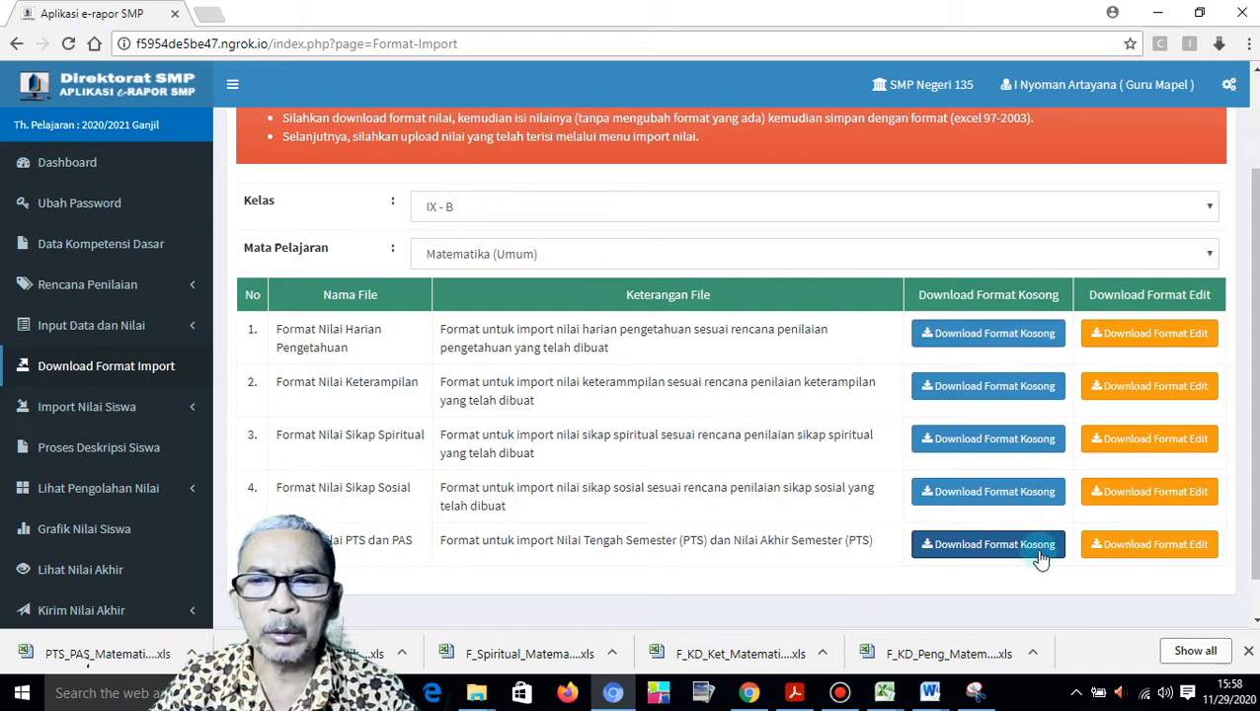
# Open the downloaded knowledge template F_KD_Peng_Matematika (Umum)_IX - B from the Downloads folder.
pyautogui.click(478, 696)
pyautogui.click(419, 612)
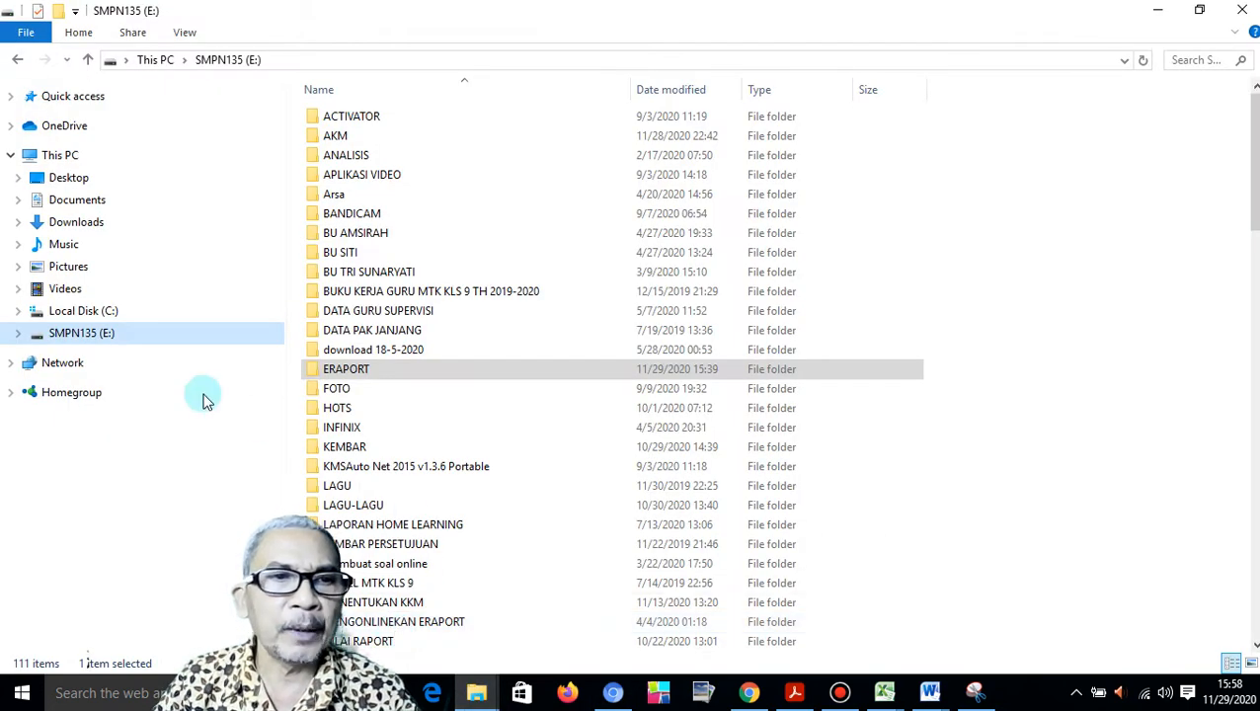
pyautogui.click(111, 229)
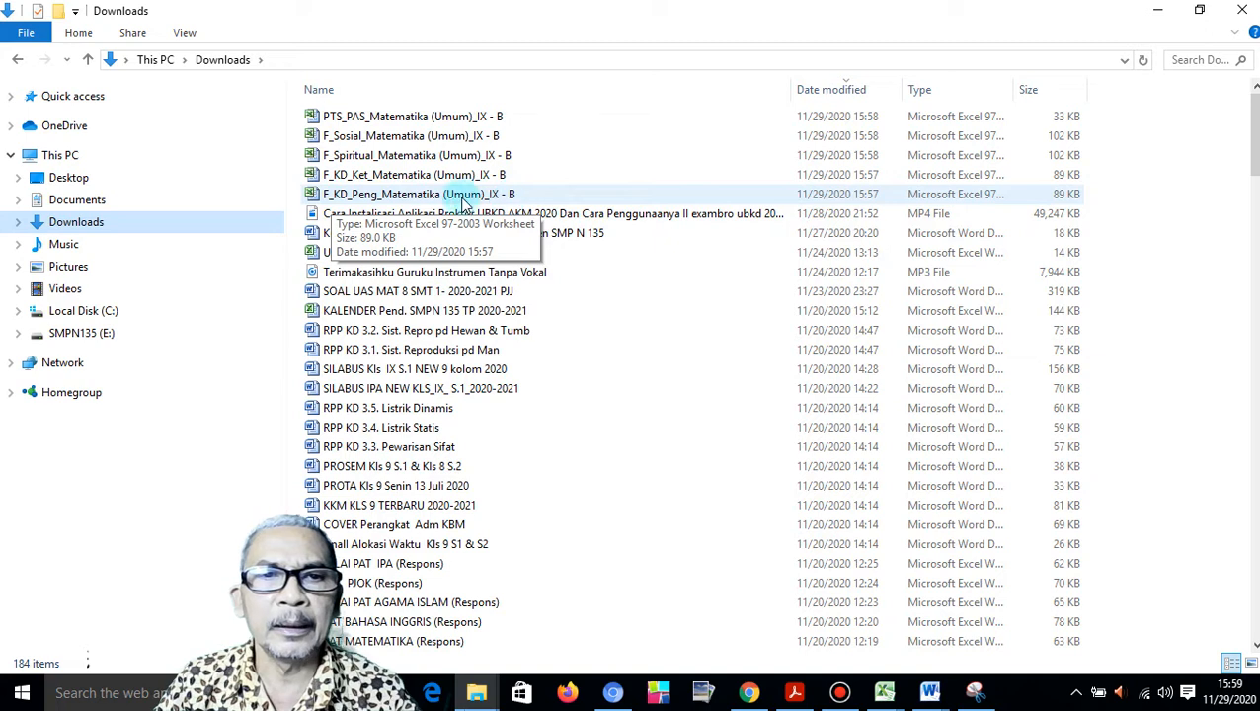
pyautogui.click(430, 197)
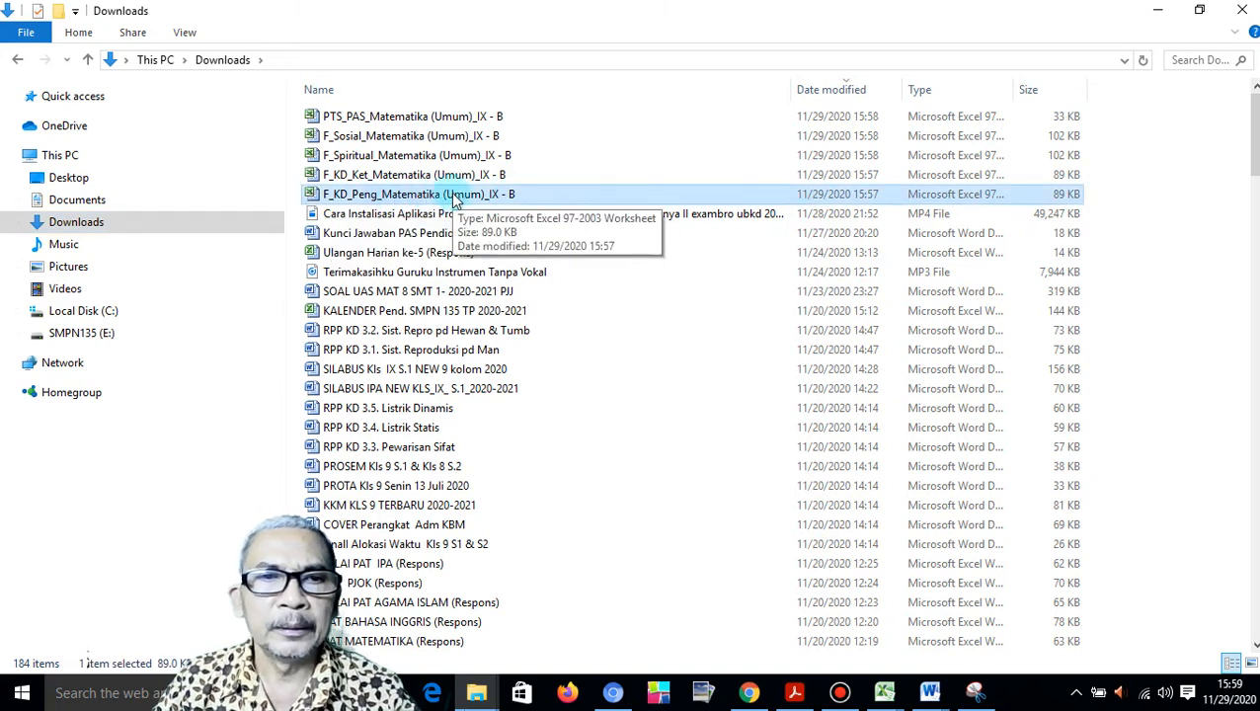
pyautogui.doubleClick(454, 195)
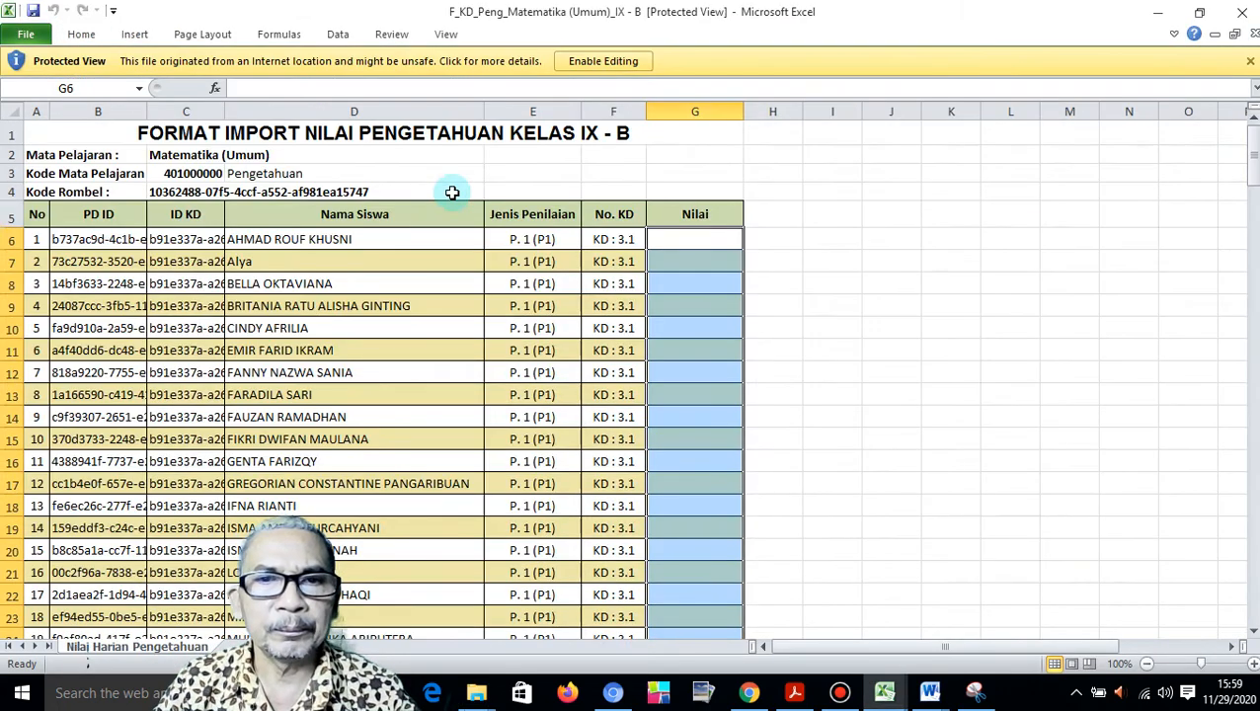
# Look through the knowledge template's student rows for each KD and enable editing of the workbook.
pyautogui.scroll(-20, 672, 423)
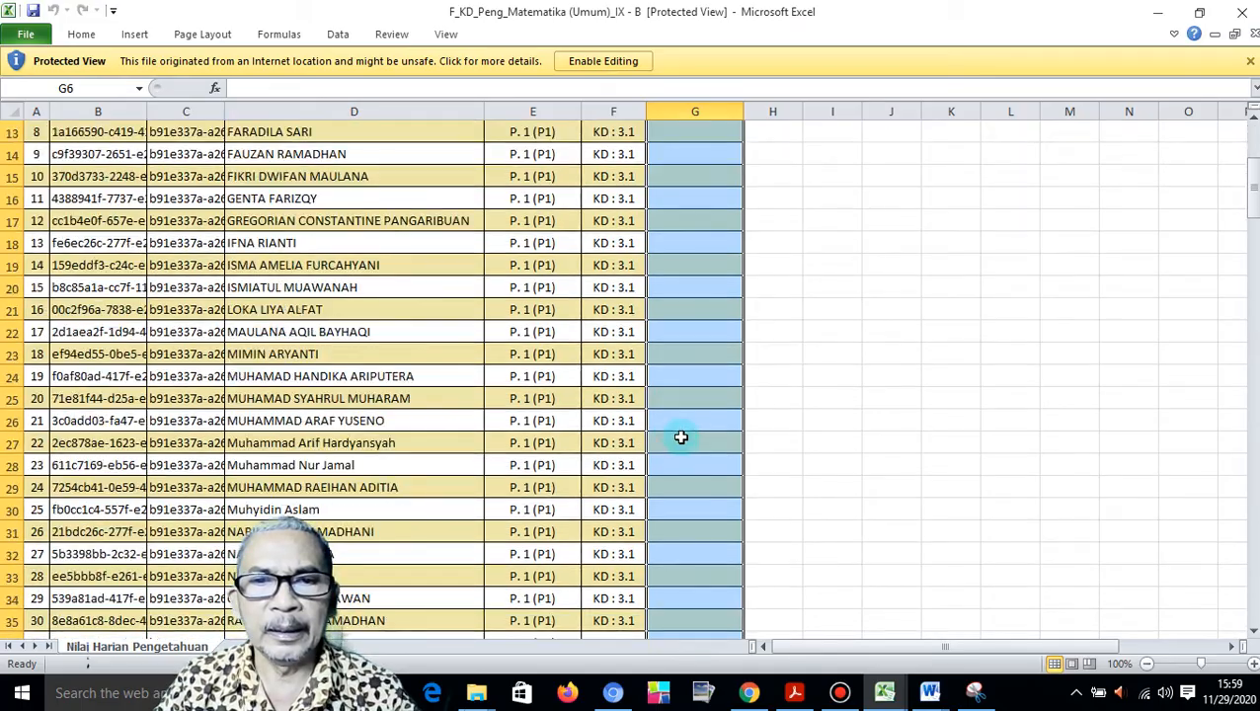
pyautogui.scroll(-17, 602, 437)
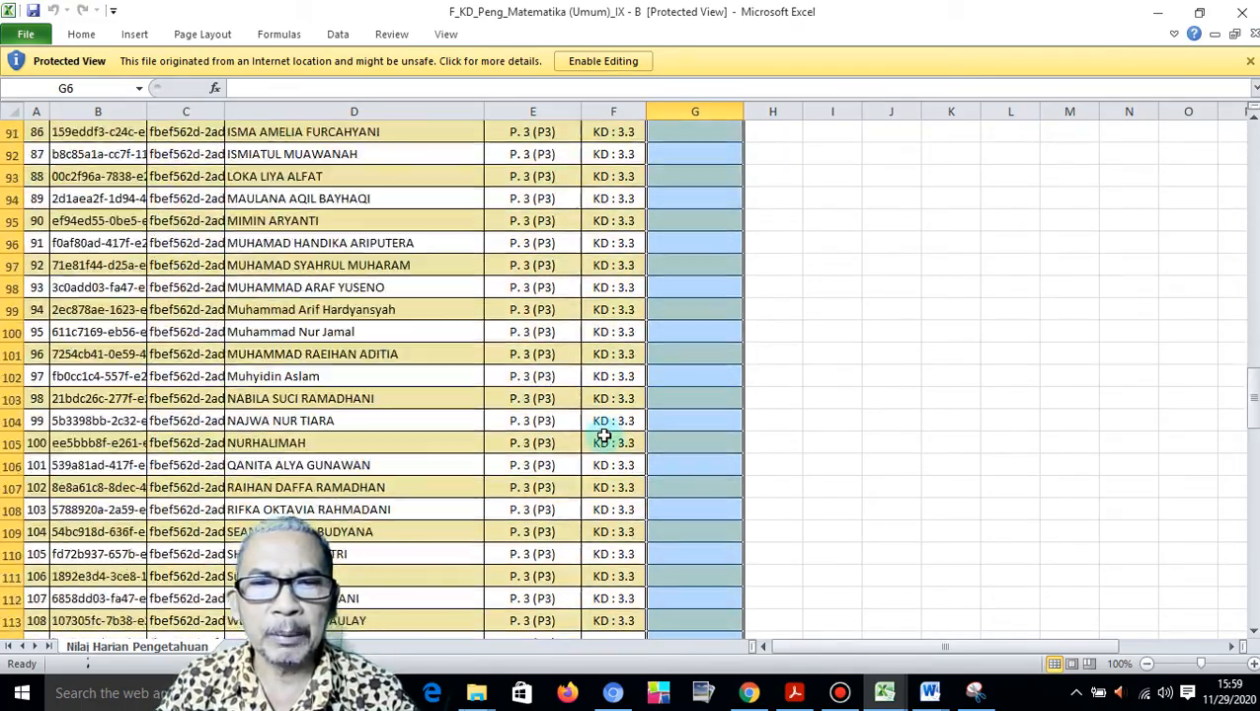
pyautogui.scroll(9, 687, 435)
pyautogui.scroll(20, 687, 424)
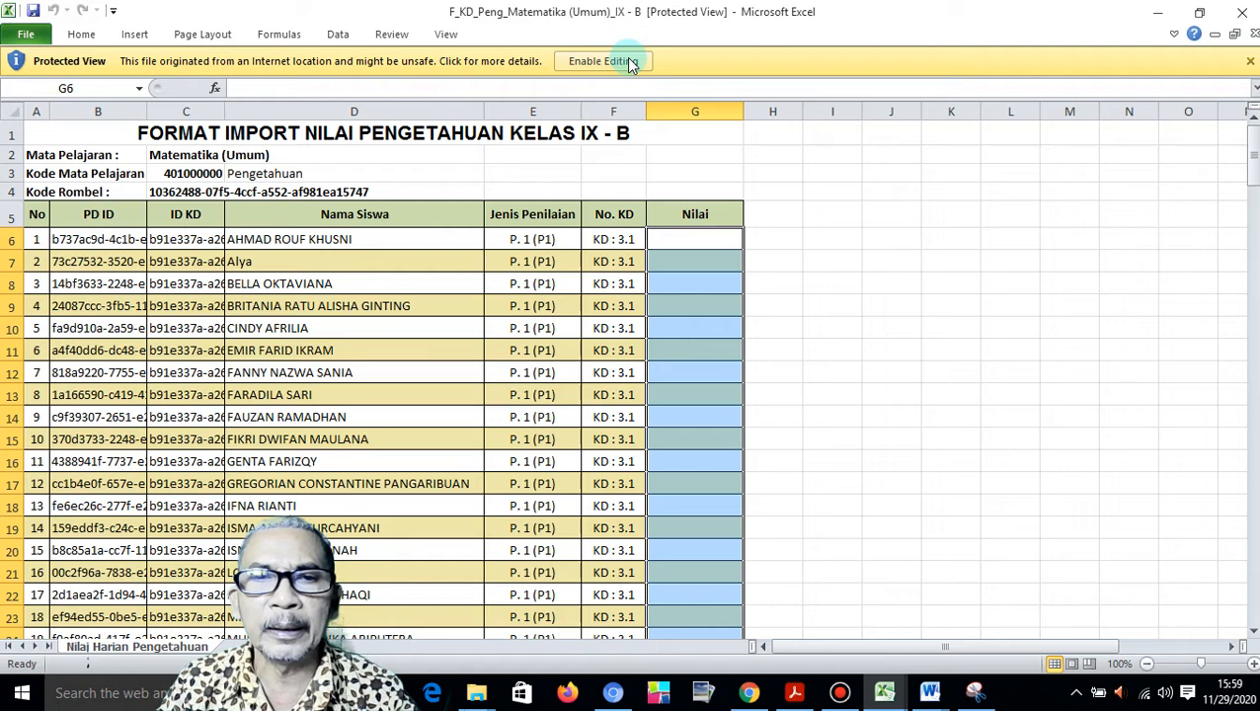
pyautogui.click(599, 63)
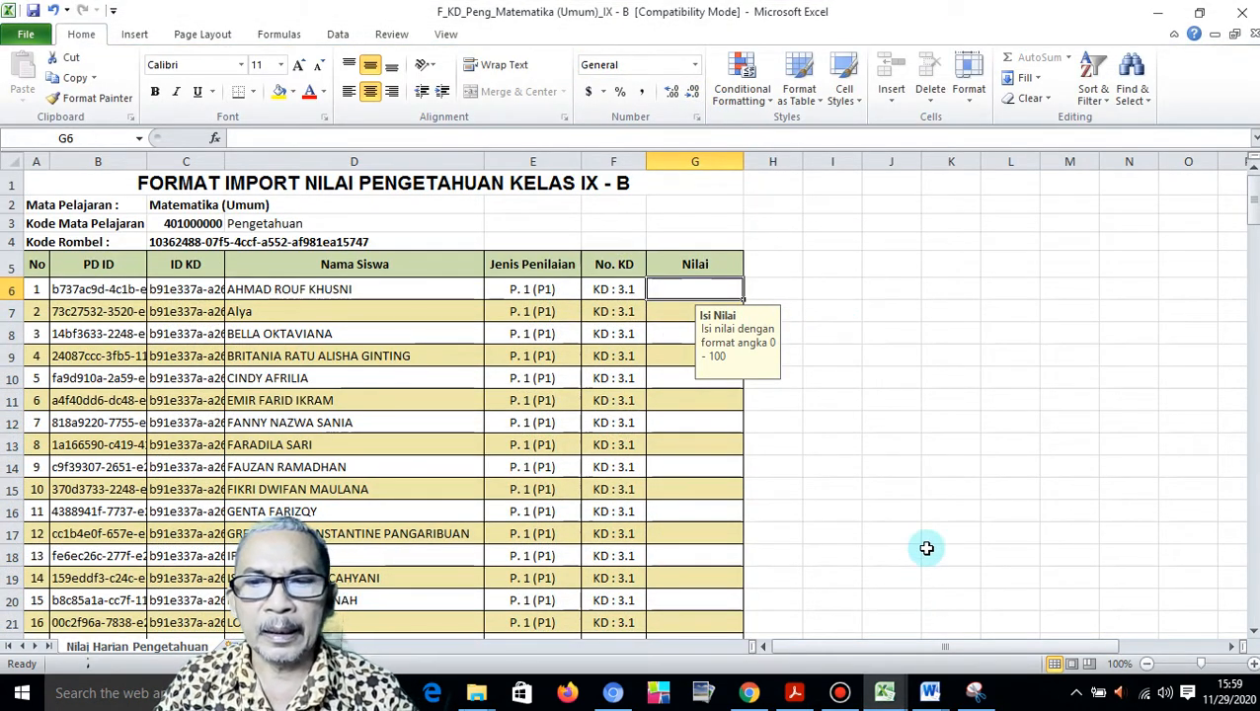
# Switch to the DAFTAR NILAI SISWA KLS 9 (BARU) workbook and show its Leger K2013 sheet.
pyautogui.moveTo(889, 698)
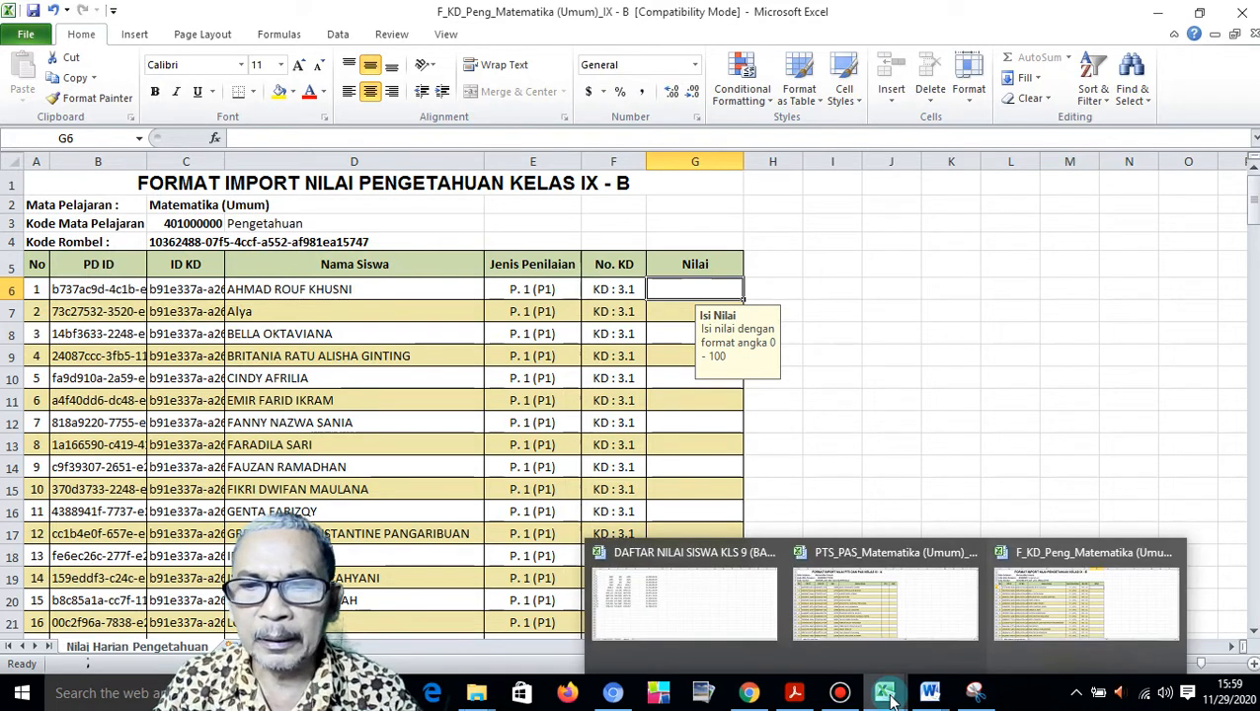
pyautogui.click(747, 630)
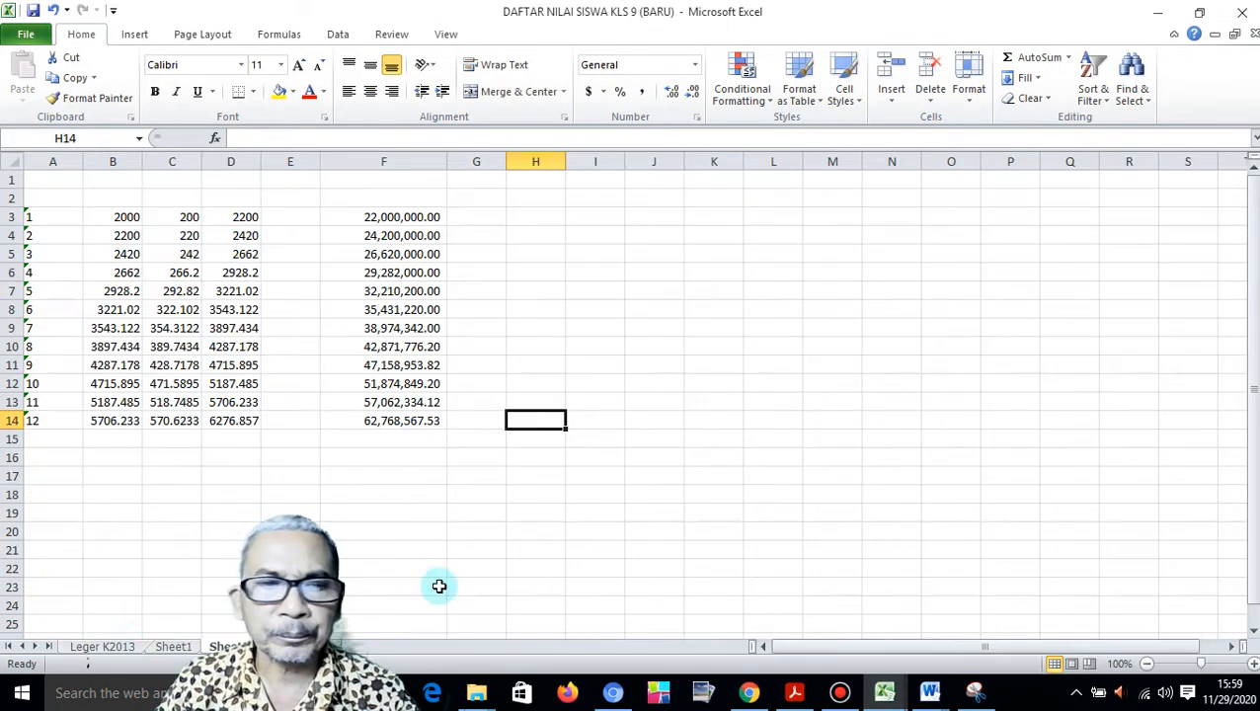
pyautogui.click(99, 647)
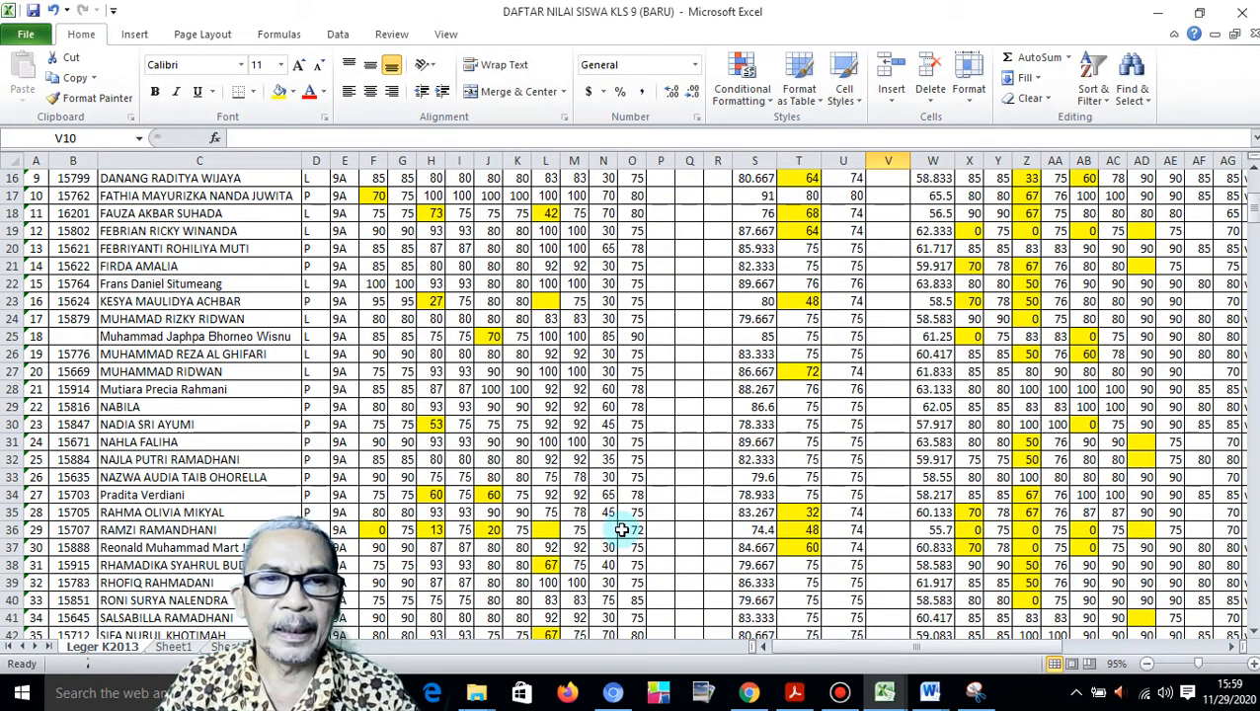
# Copy the class IX-B knowledge scores in G54:G89, the second column under competency 1, for all 36 students.
pyautogui.scroll(3, 621, 530)
pyautogui.scroll(-16, 328, 361)
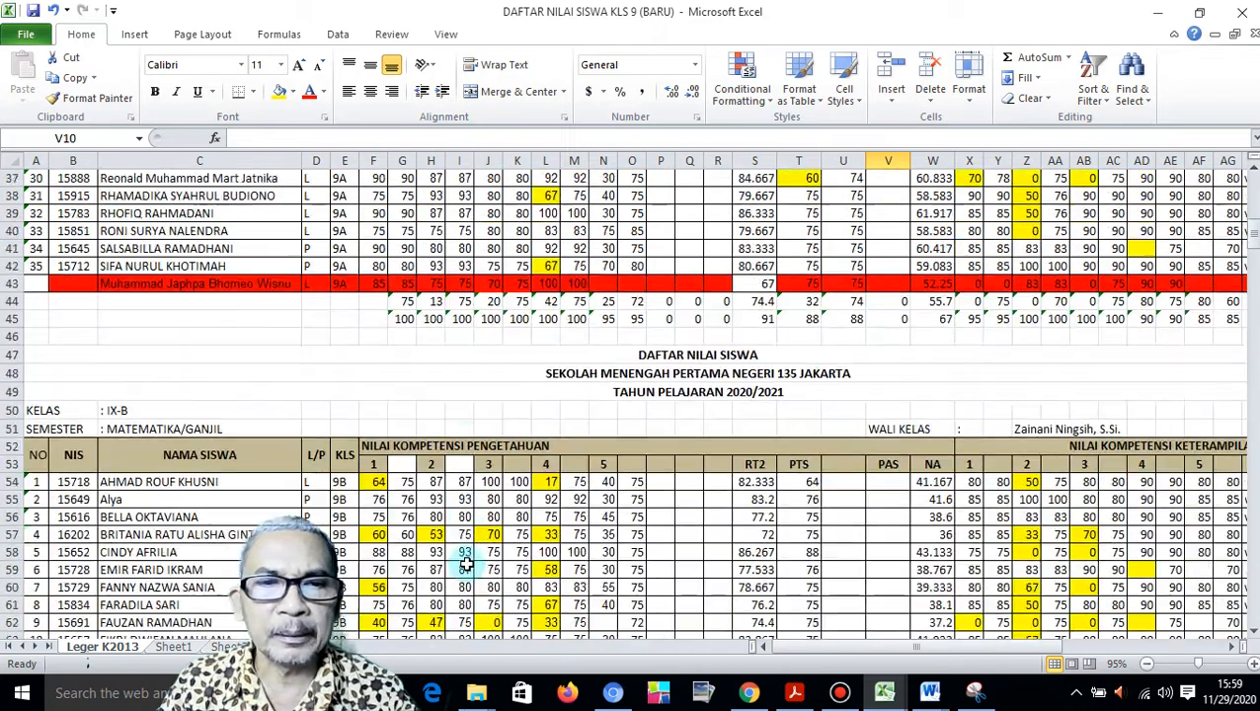
pyautogui.scroll(-2, 603, 520)
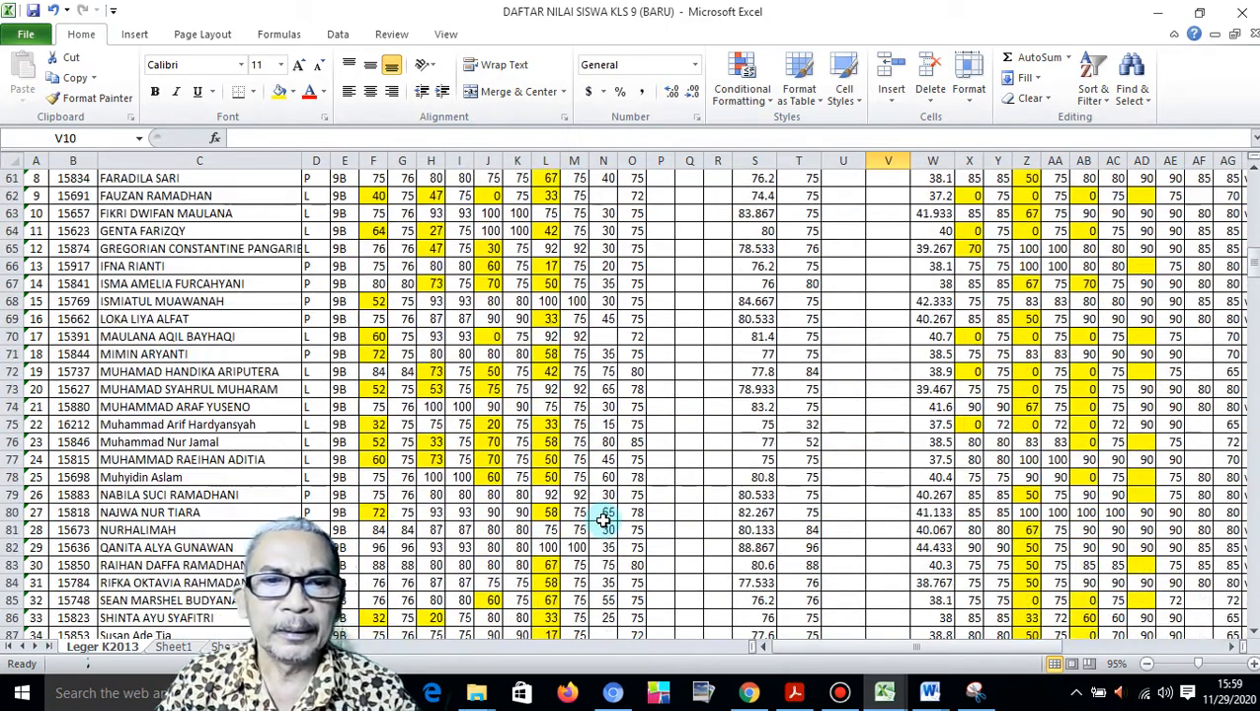
pyautogui.scroll(5, 603, 521)
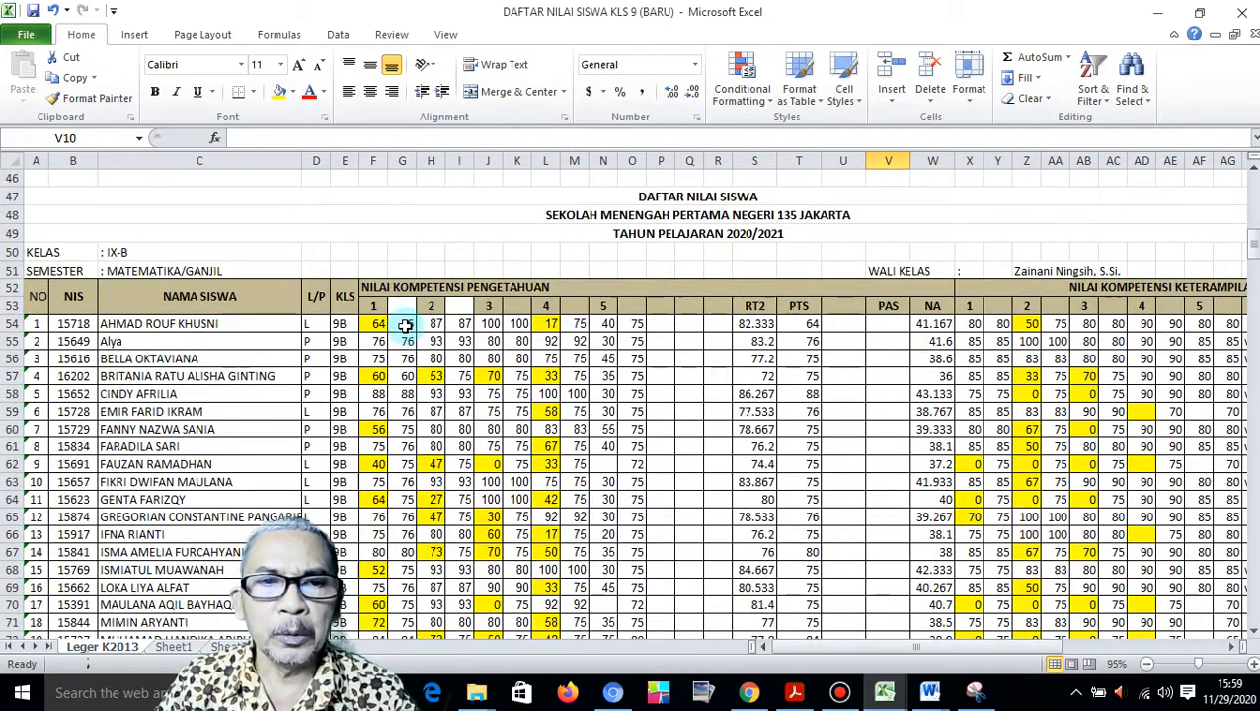
pyautogui.moveTo(402, 324); pyautogui.dragTo(411, 624)
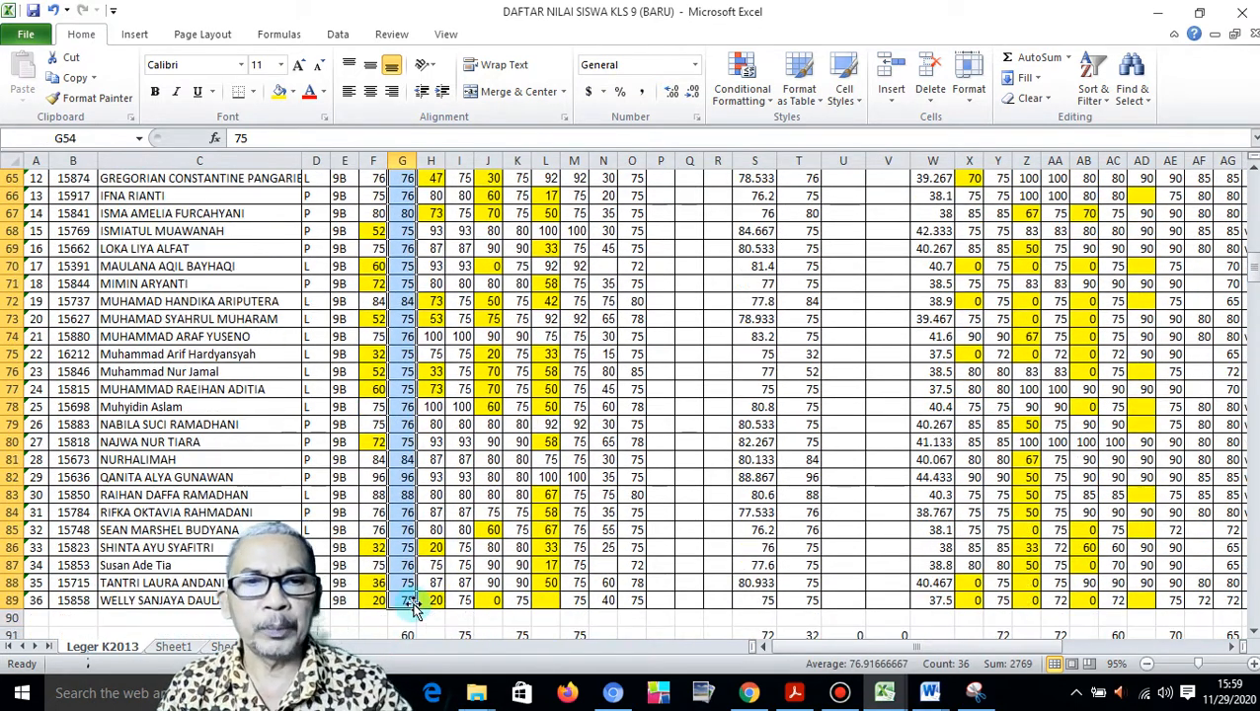
pyautogui.hotkey('ctrl', 'c')
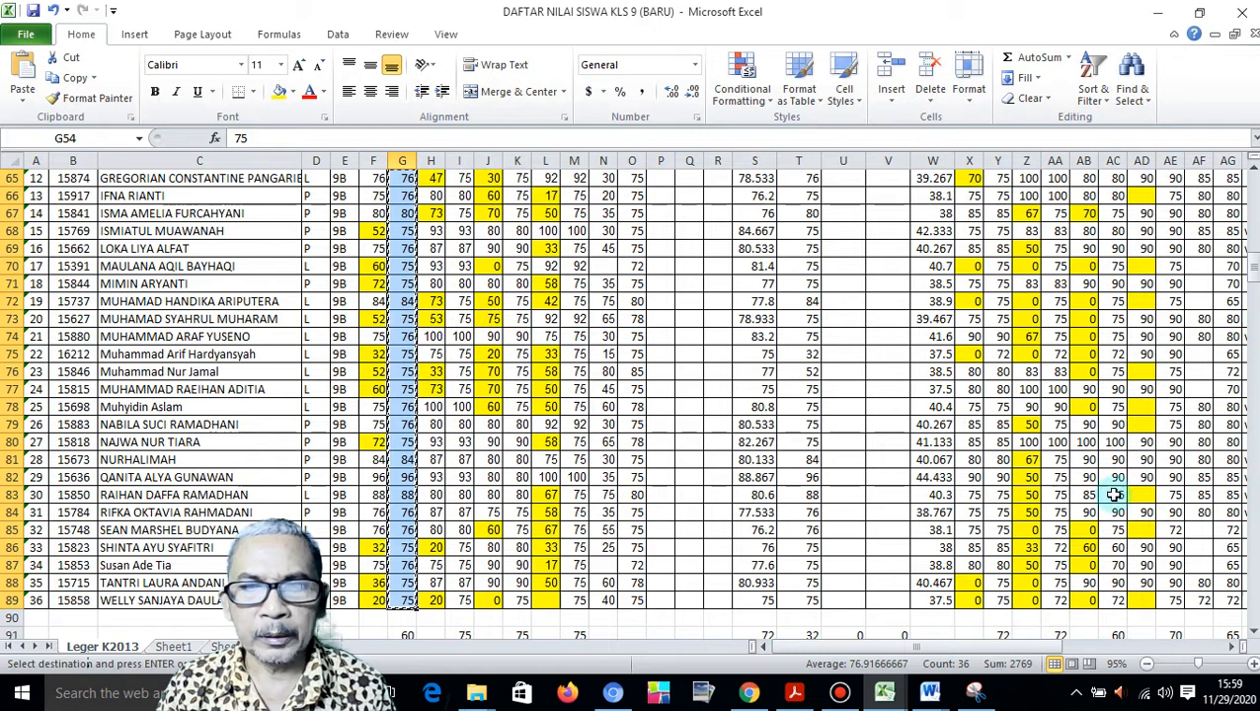
# Paste the copied scores into the Nilai column of the F_KD_Peng_Matematika (Umum)_IX - B template, starting at G6 for KD 3.1.
pyautogui.click(752, 697)
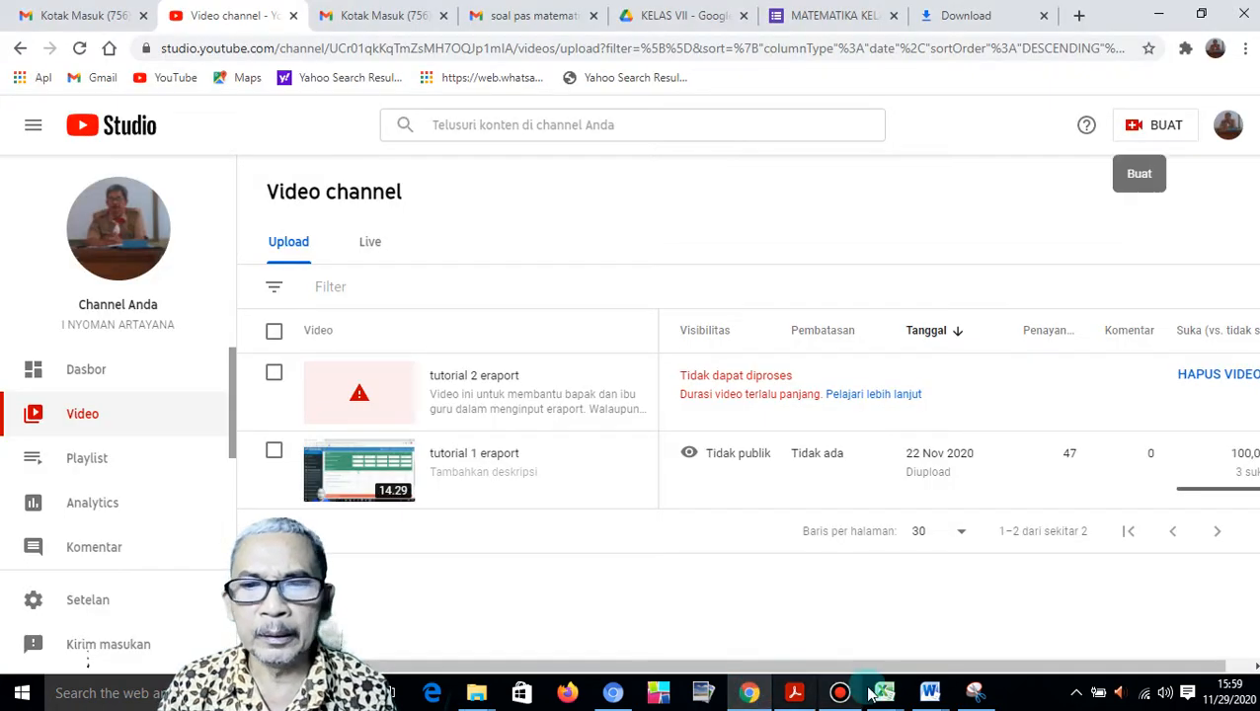
pyautogui.moveTo(905, 699)
pyautogui.click(936, 619)
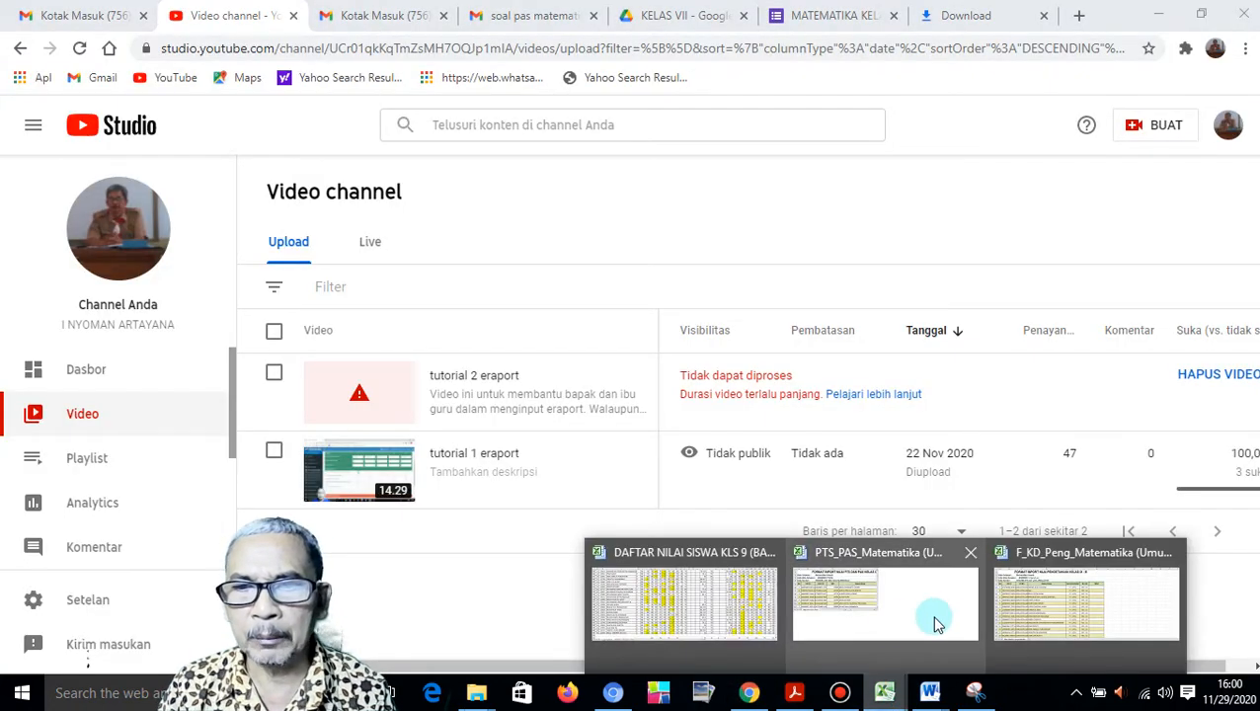
pyautogui.click(1035, 622)
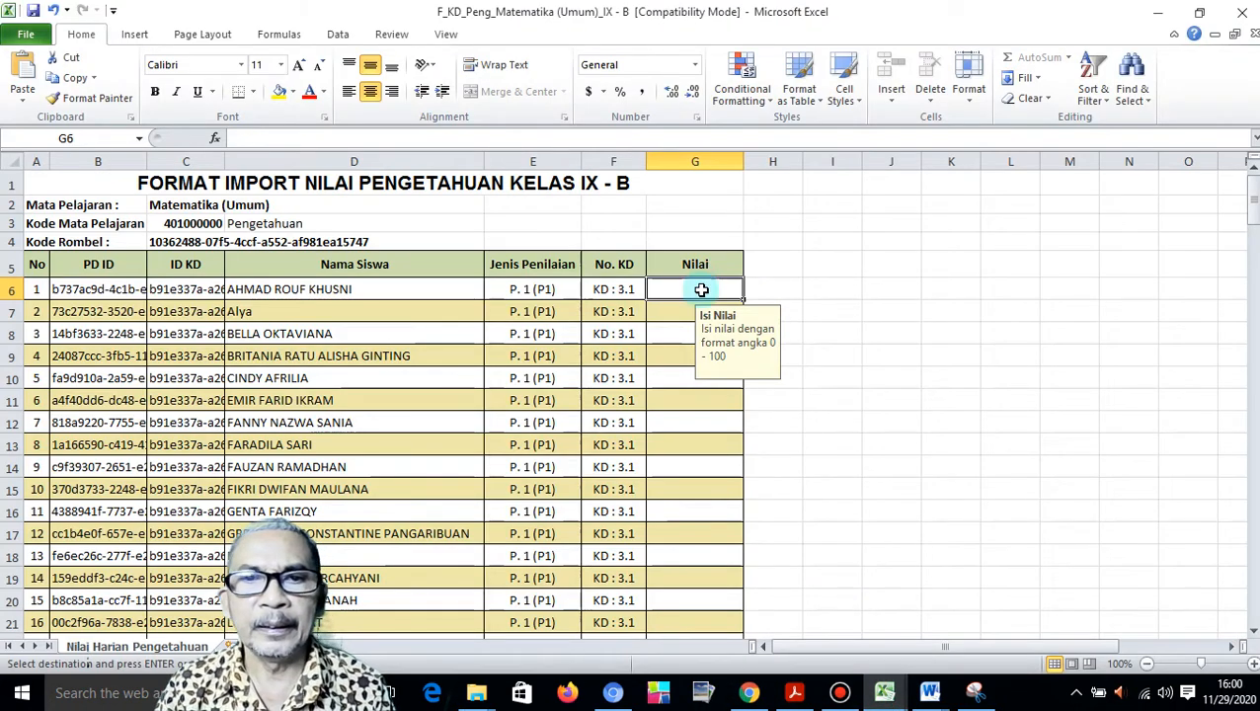
pyautogui.hotkey('ctrl', 'v')
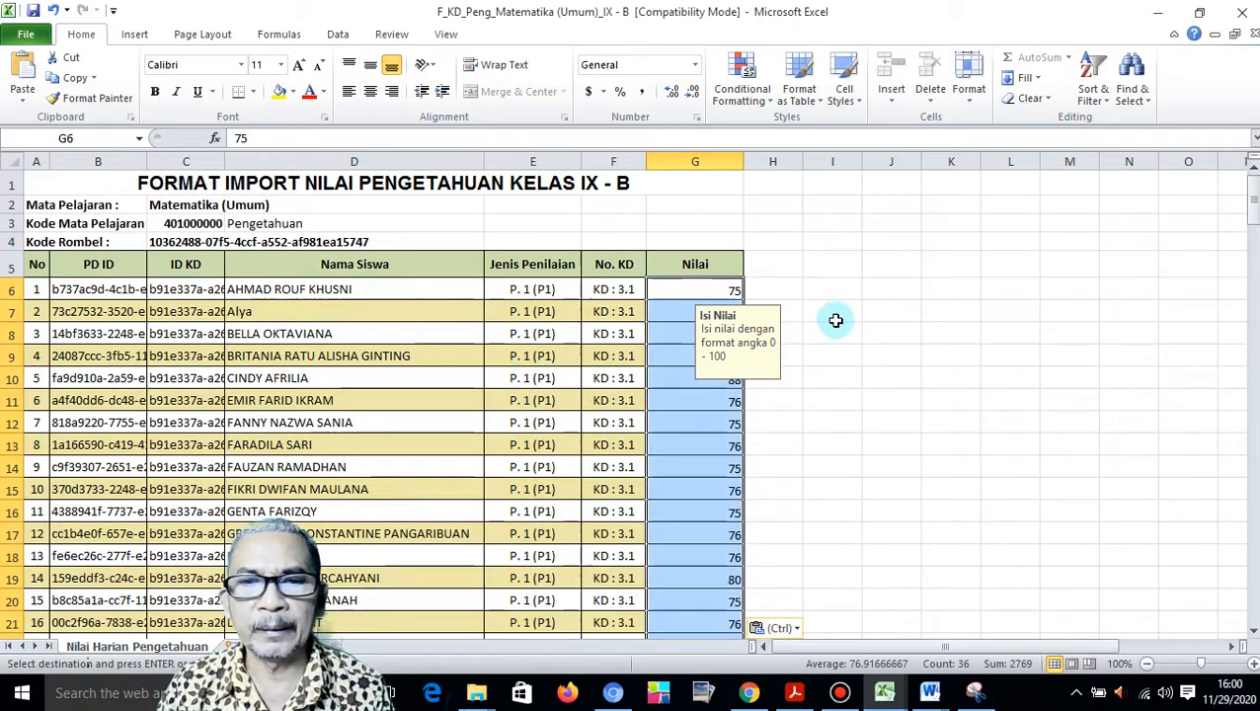
pyautogui.scroll(-3, 771, 422)
pyautogui.scroll(3, 771, 422)
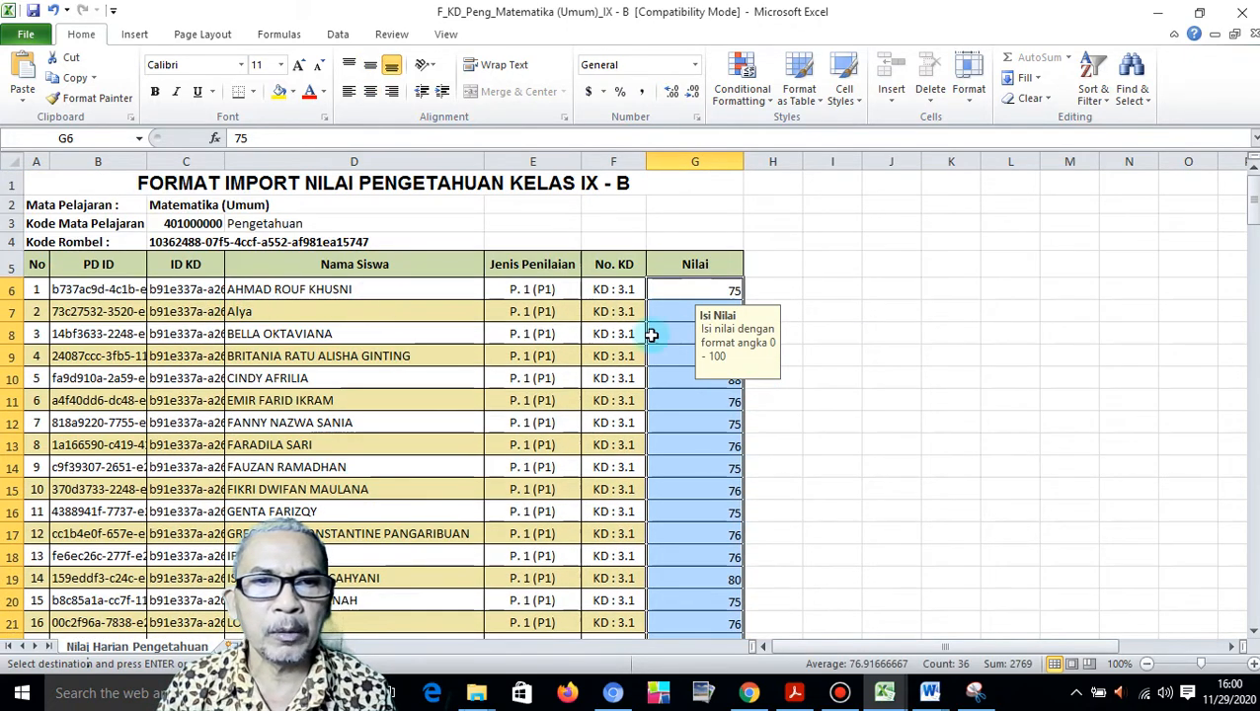
# Copy the class IX-B knowledge scores in I54:I89, the second column under competency 2, from the Leger K2013 sheet.
pyautogui.scroll(-9, 756, 387)
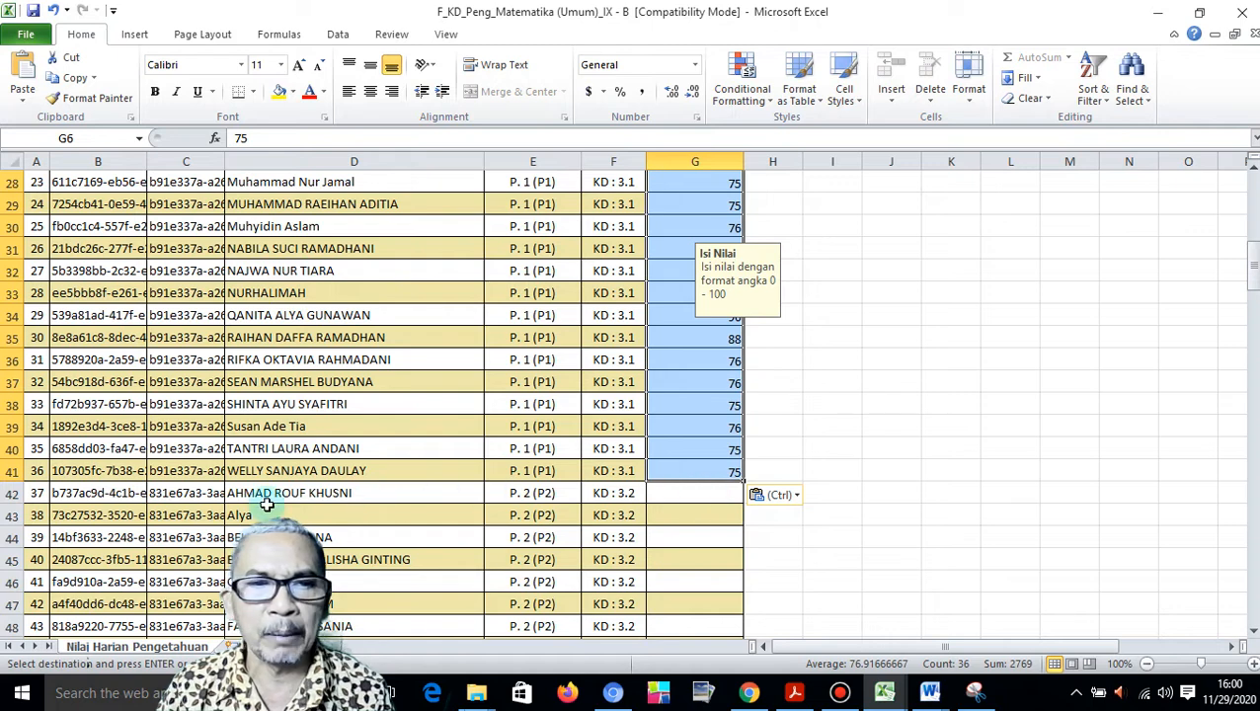
pyautogui.click(712, 492)
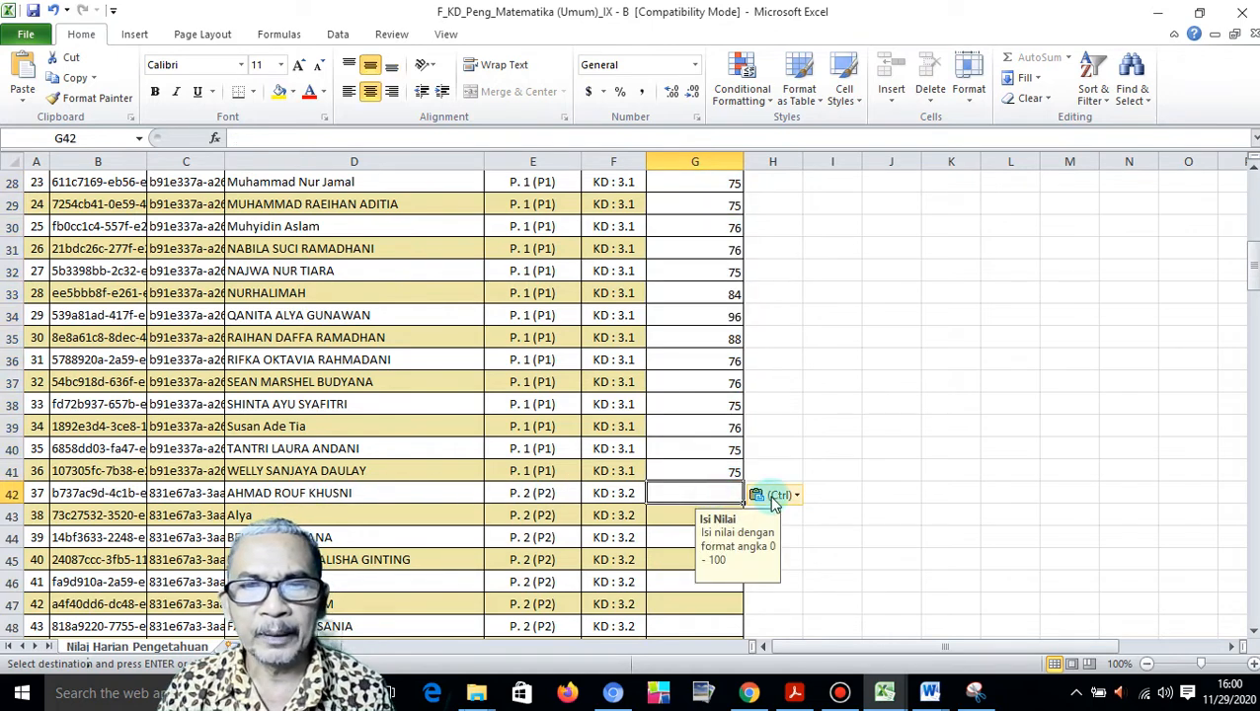
pyautogui.moveTo(884, 692)
pyautogui.click(684, 602)
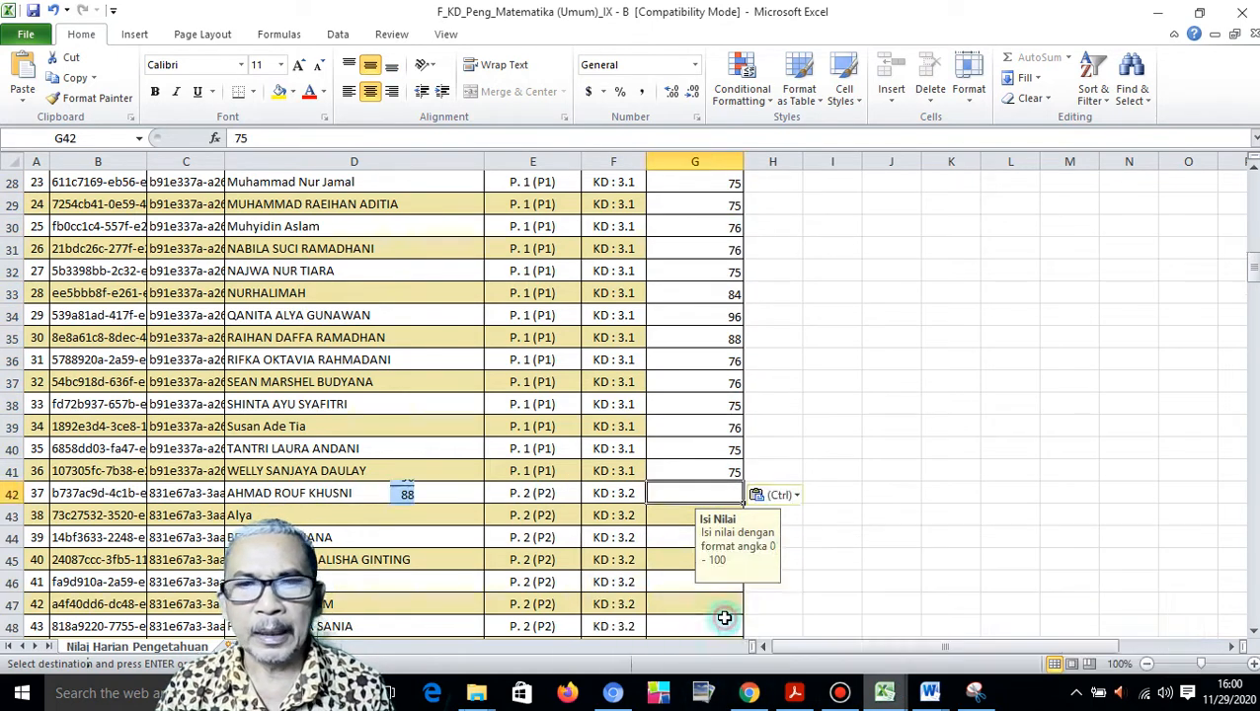
pyautogui.scroll(6, 494, 415)
pyautogui.moveTo(460, 306); pyautogui.dragTo(460, 605)
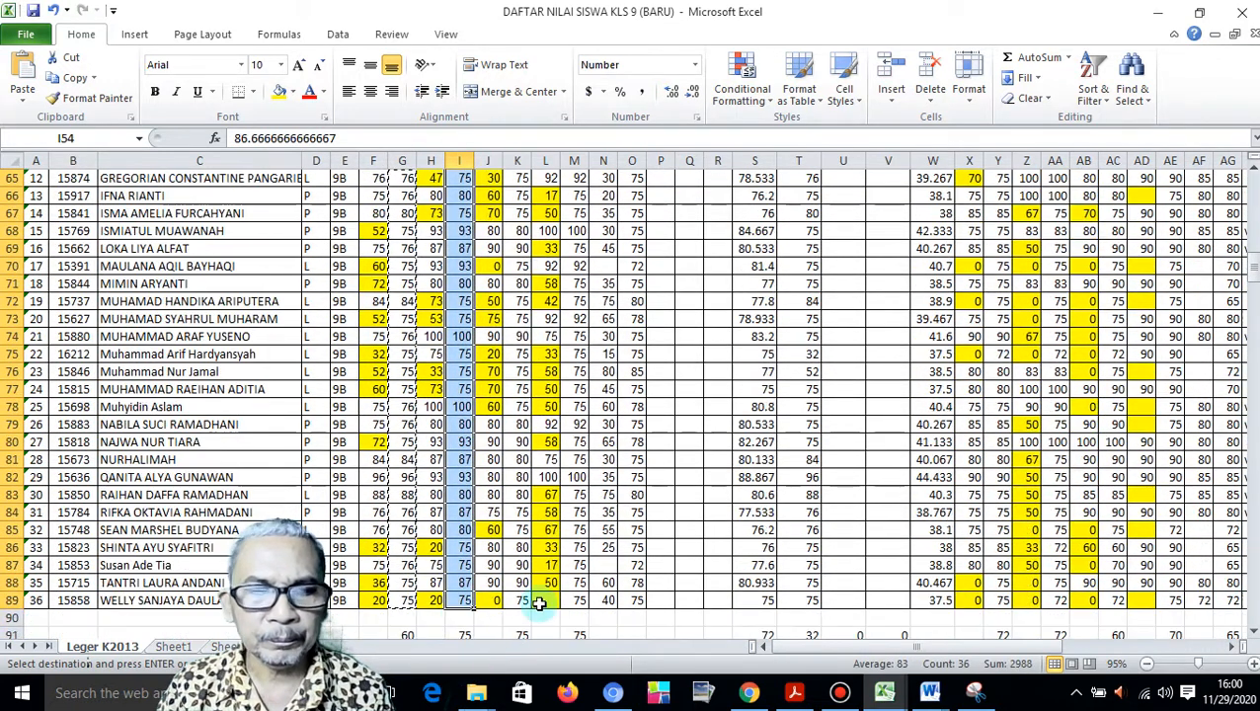
pyautogui.hotkey('ctrl', 'c')
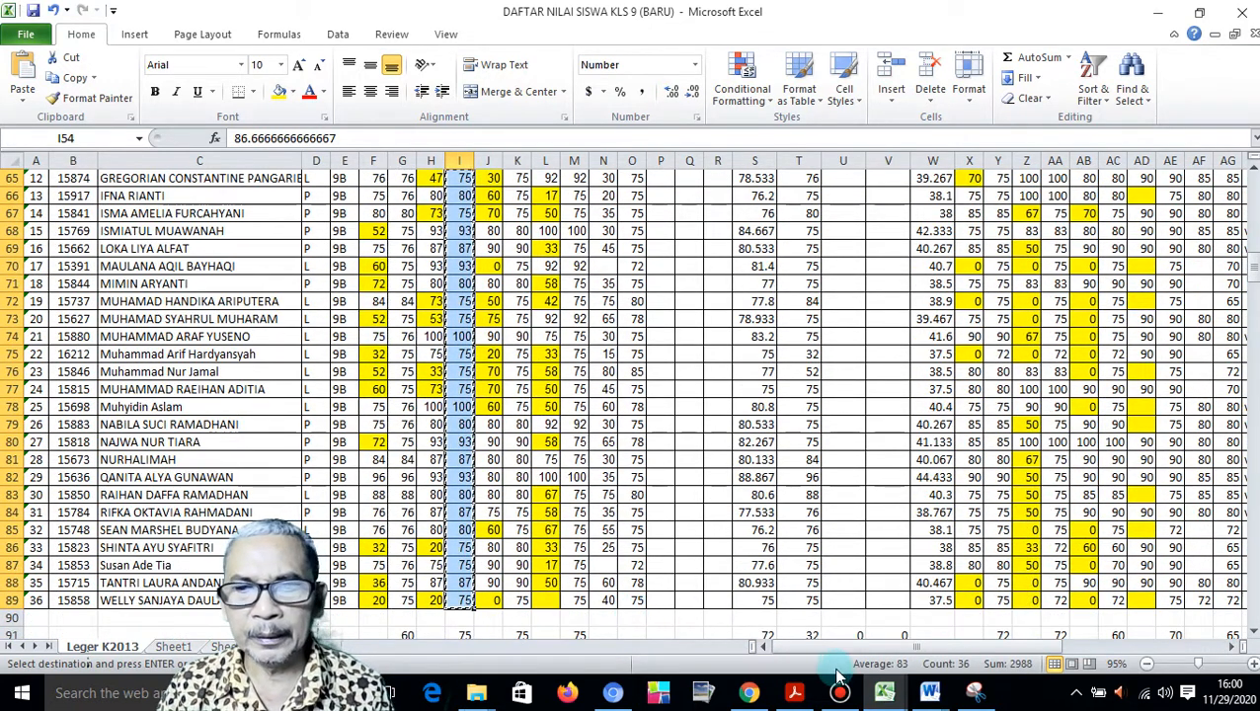
# Paste the copied competency 2 scores into the knowledge template's Nilai column, starting at G42 for KD 3.2.
pyautogui.moveTo(881, 695)
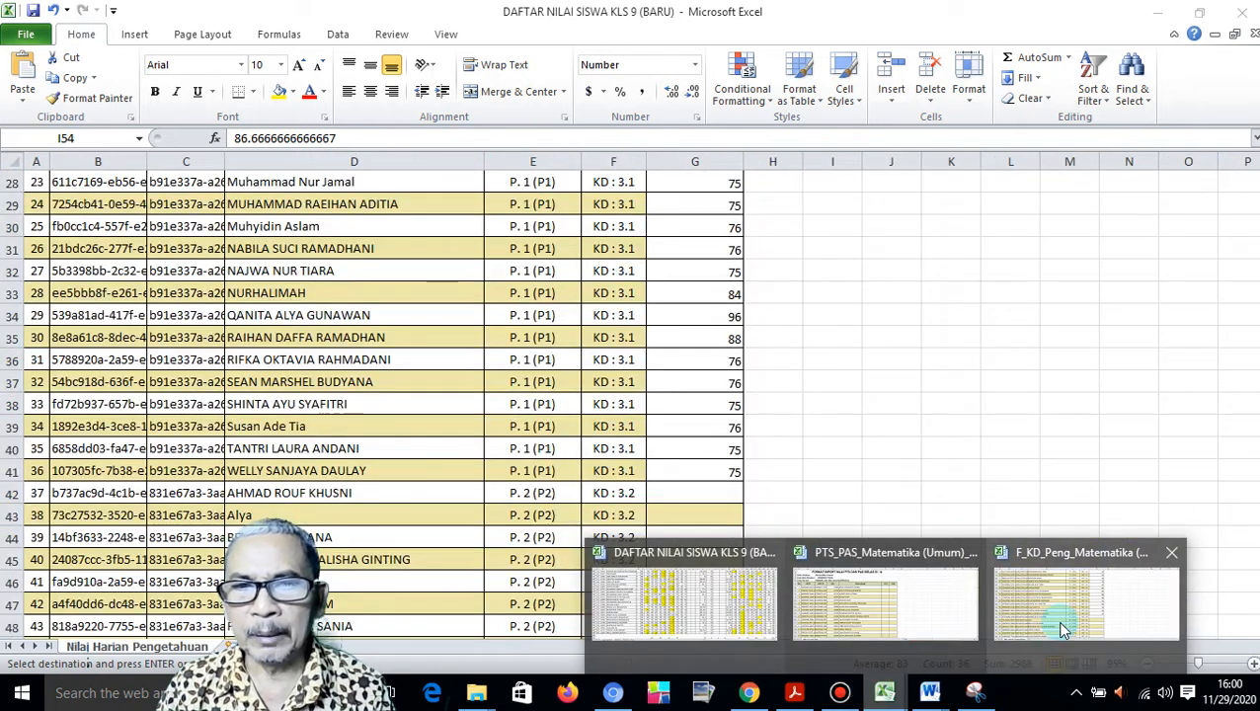
pyautogui.click(1055, 627)
pyautogui.click(708, 491)
pyautogui.hotkey('ctrl', 'v')
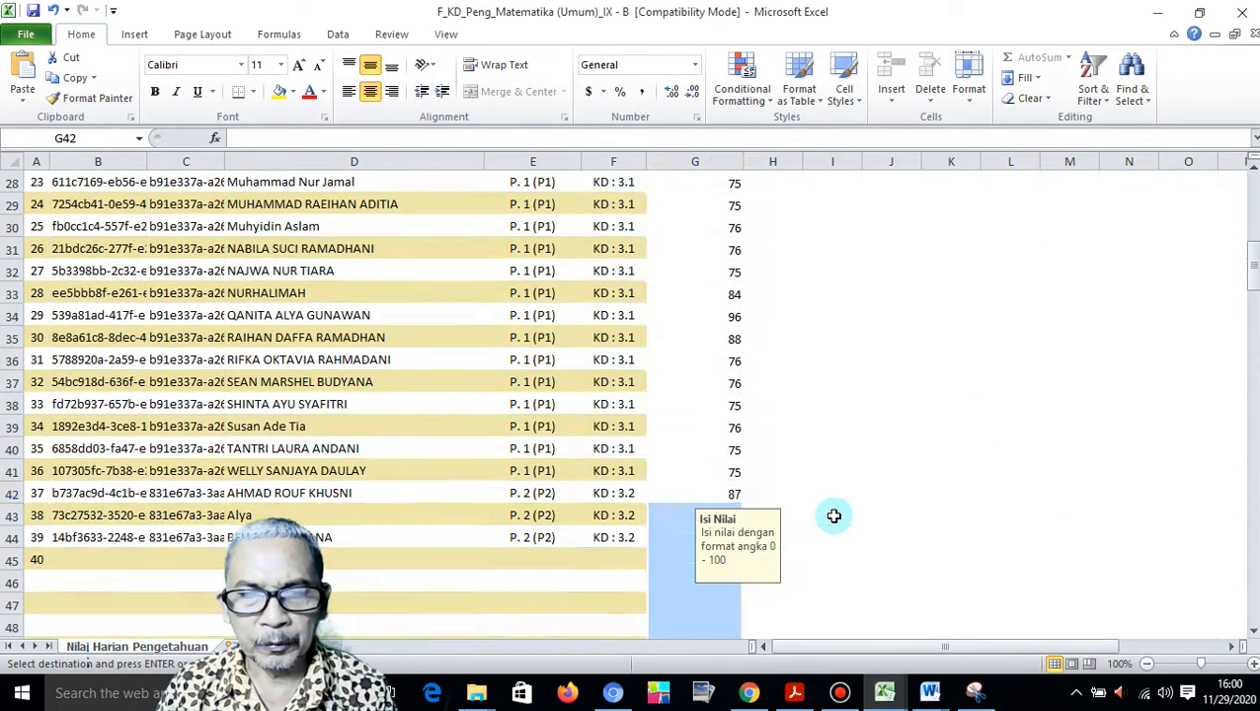
pyautogui.scroll(-9, 828, 513)
pyautogui.scroll(-3, 835, 515)
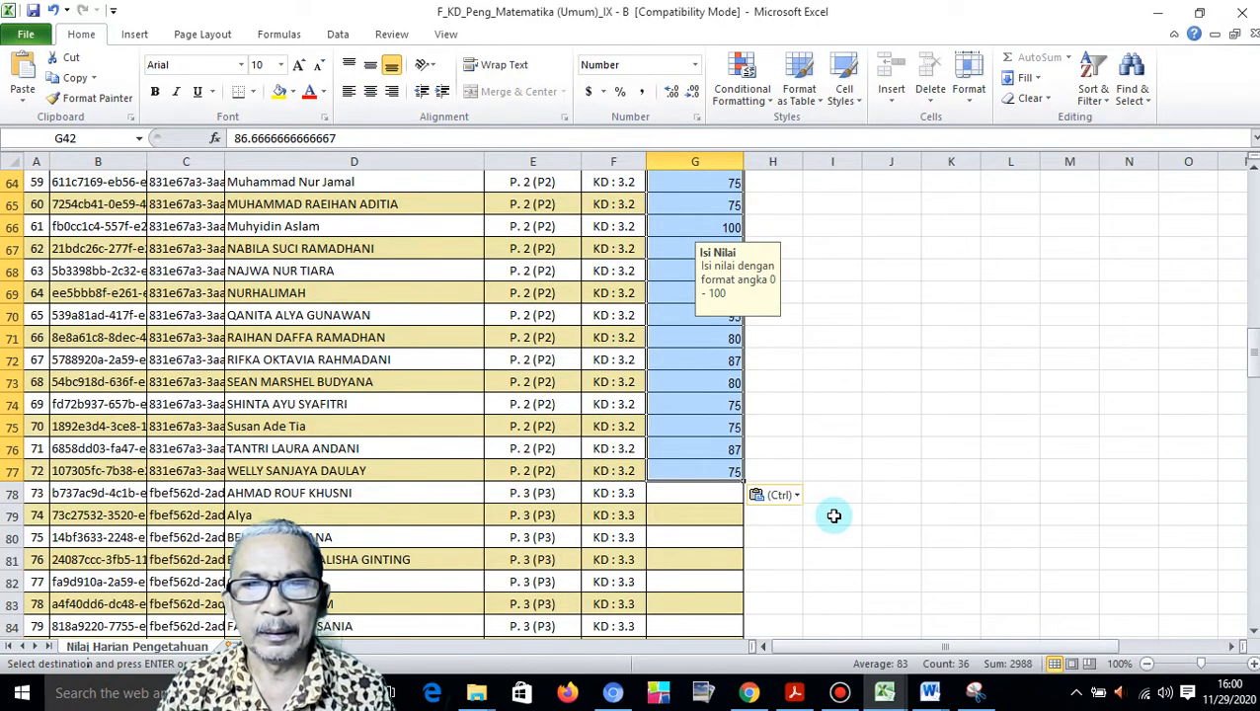
# Select G78 in the template and copy the grade list's K54:K89 scores, the second column under competency 3.
pyautogui.click(709, 494)
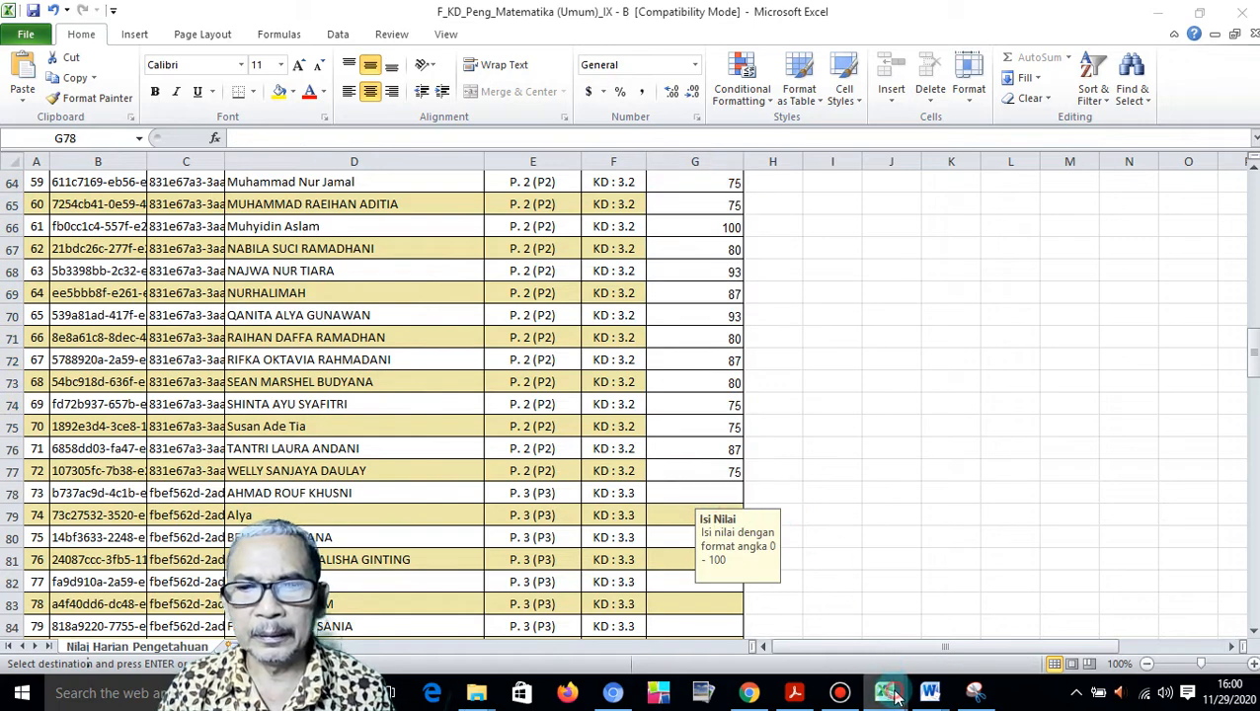
pyautogui.moveTo(889, 684)
pyautogui.click(745, 610)
pyautogui.scroll(6, 533, 333)
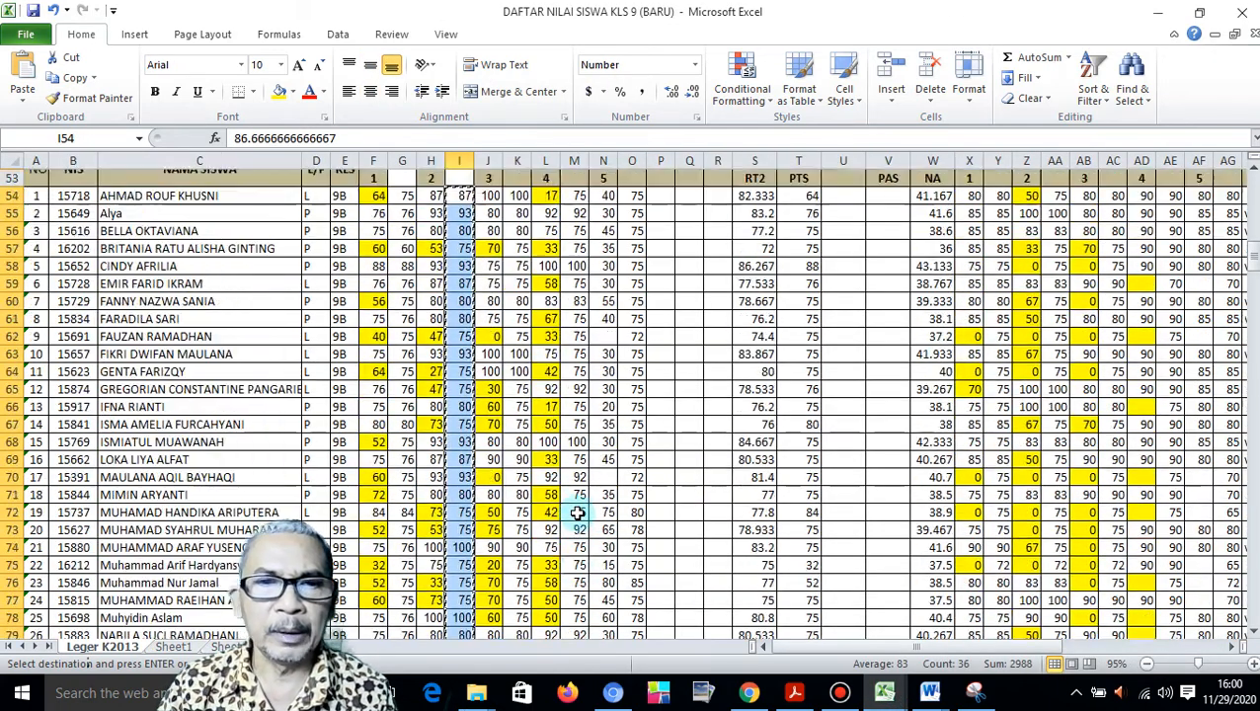
pyautogui.moveTo(520, 305); pyautogui.dragTo(517, 599)
pyautogui.hotkey('ctrl', 'c')
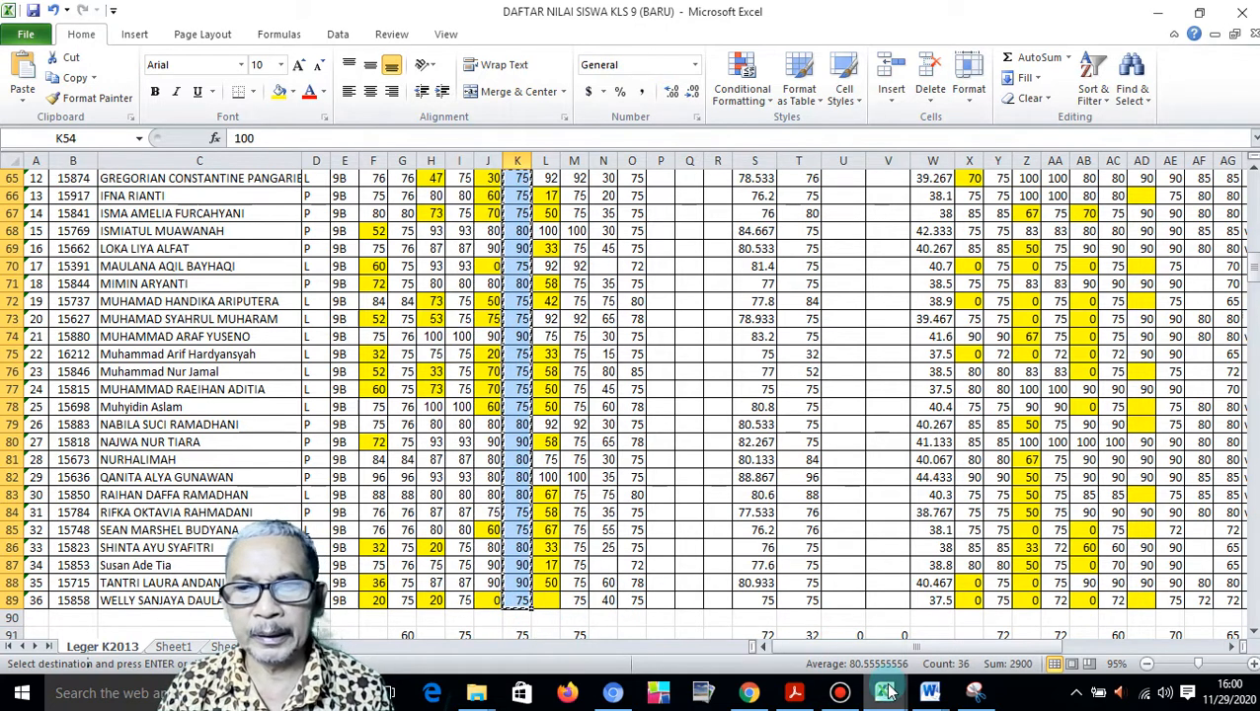
# Paste the copied competency 3 scores into the knowledge template's Nilai column, starting at G78 for KD 3.3.
pyautogui.click(884, 692)
pyautogui.click(1037, 625)
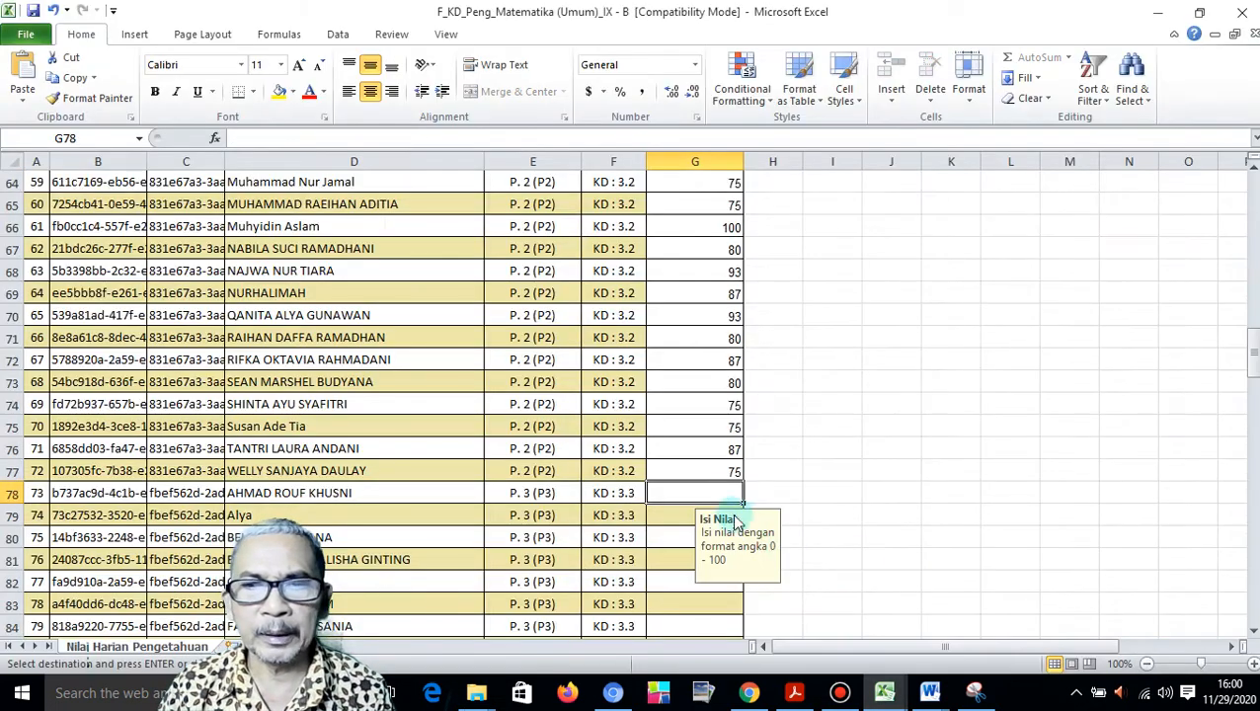
pyautogui.hotkey('ctrl', 'v')
pyautogui.scroll(-12, 828, 505)
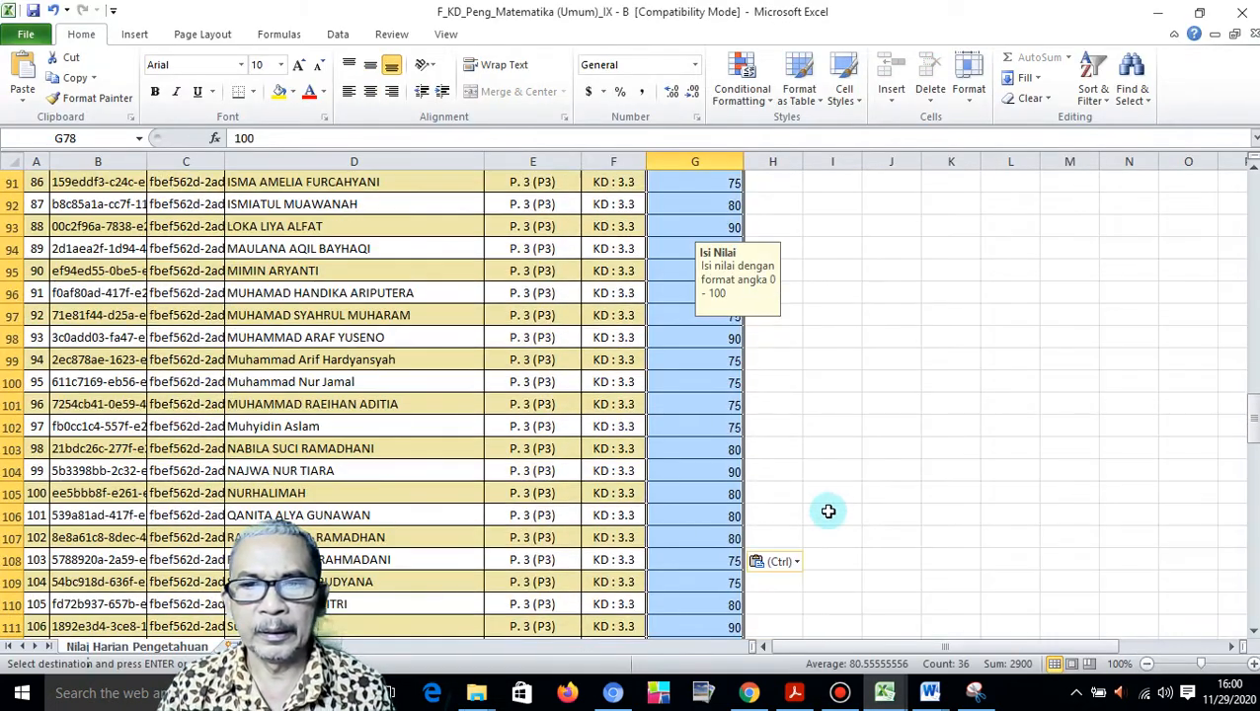
# Copy the class IX-B knowledge scores in M54:M89, the second column under competency 4, from the grade list workbook.
pyautogui.click(884, 692)
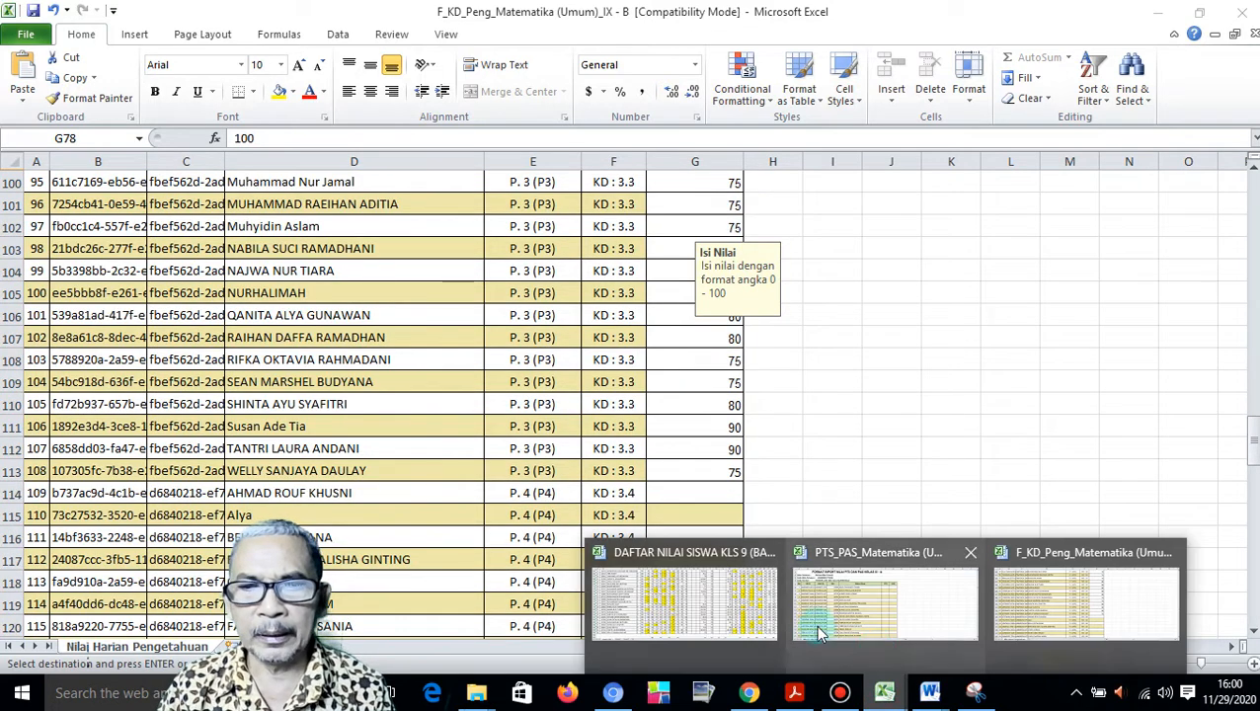
pyautogui.click(726, 604)
pyautogui.scroll(3, 712, 567)
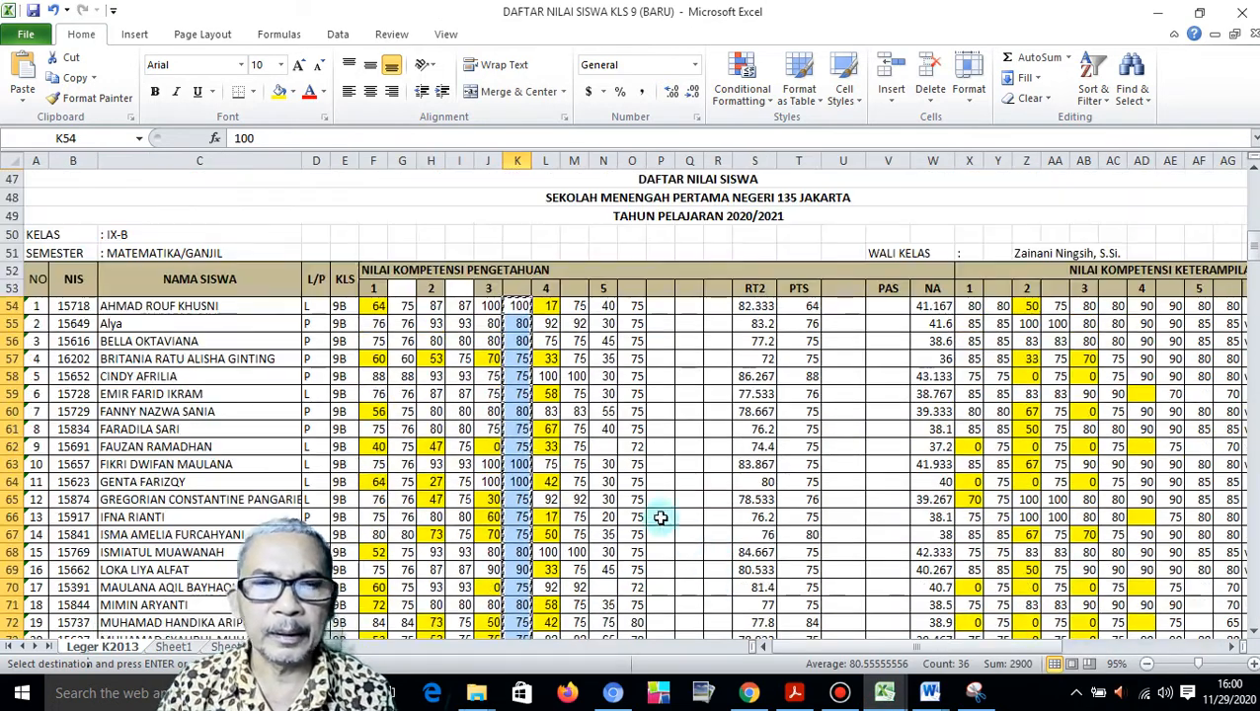
pyautogui.moveTo(574, 305); pyautogui.dragTo(580, 602)
pyautogui.hotkey('ctrl', 'c')
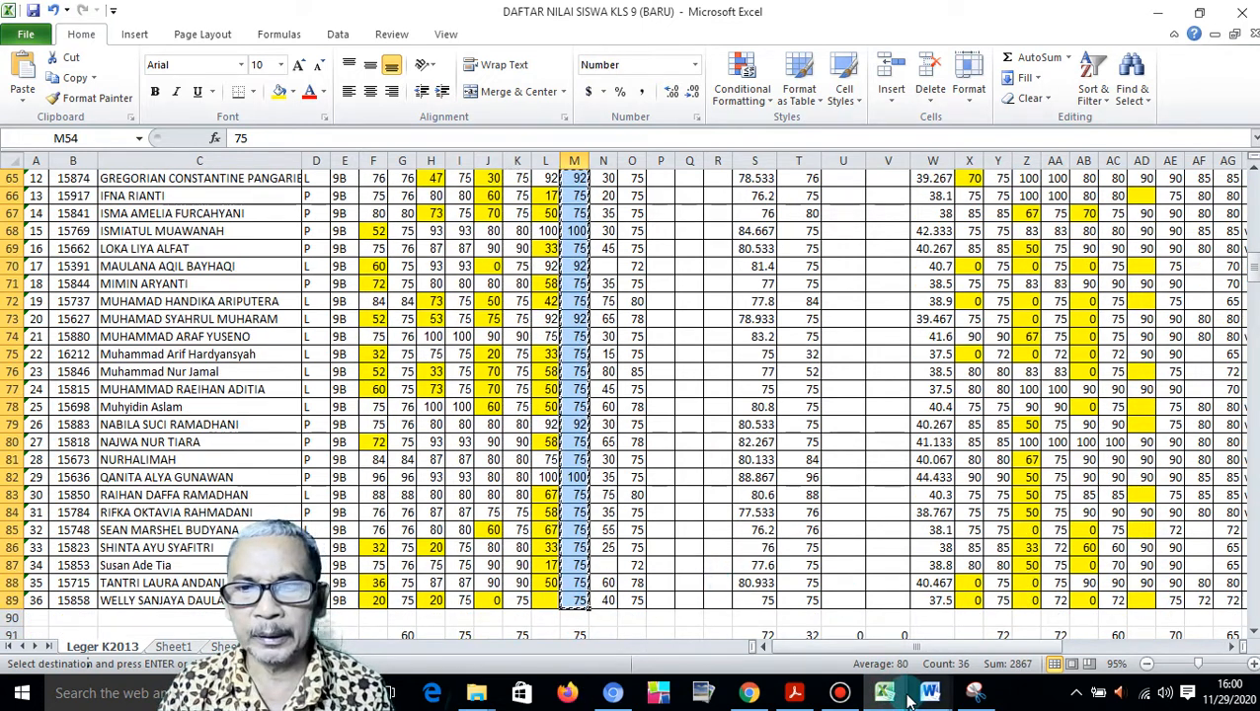
# Paste the copied competency 4 scores into the knowledge template's Nilai column, starting at G114 for KD 3.4.
pyautogui.moveTo(888, 696)
pyautogui.click(816, 593)
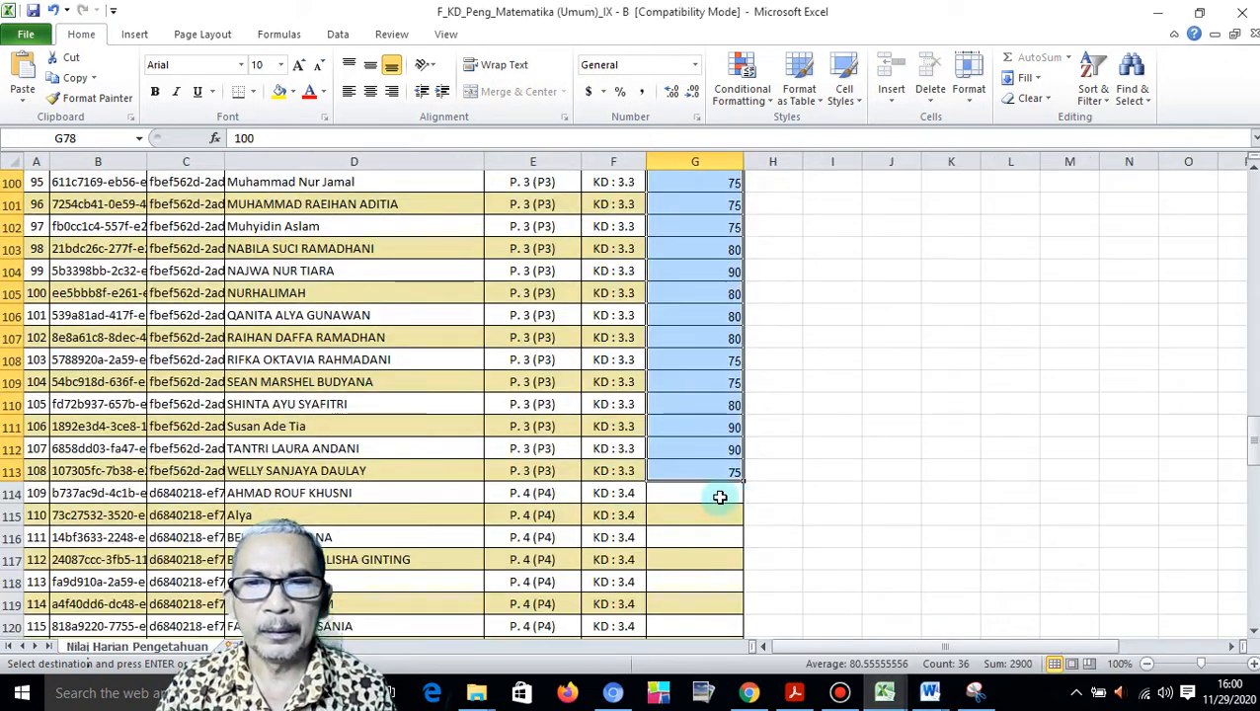
pyautogui.click(667, 497)
pyautogui.hotkey('ctrl', 'v')
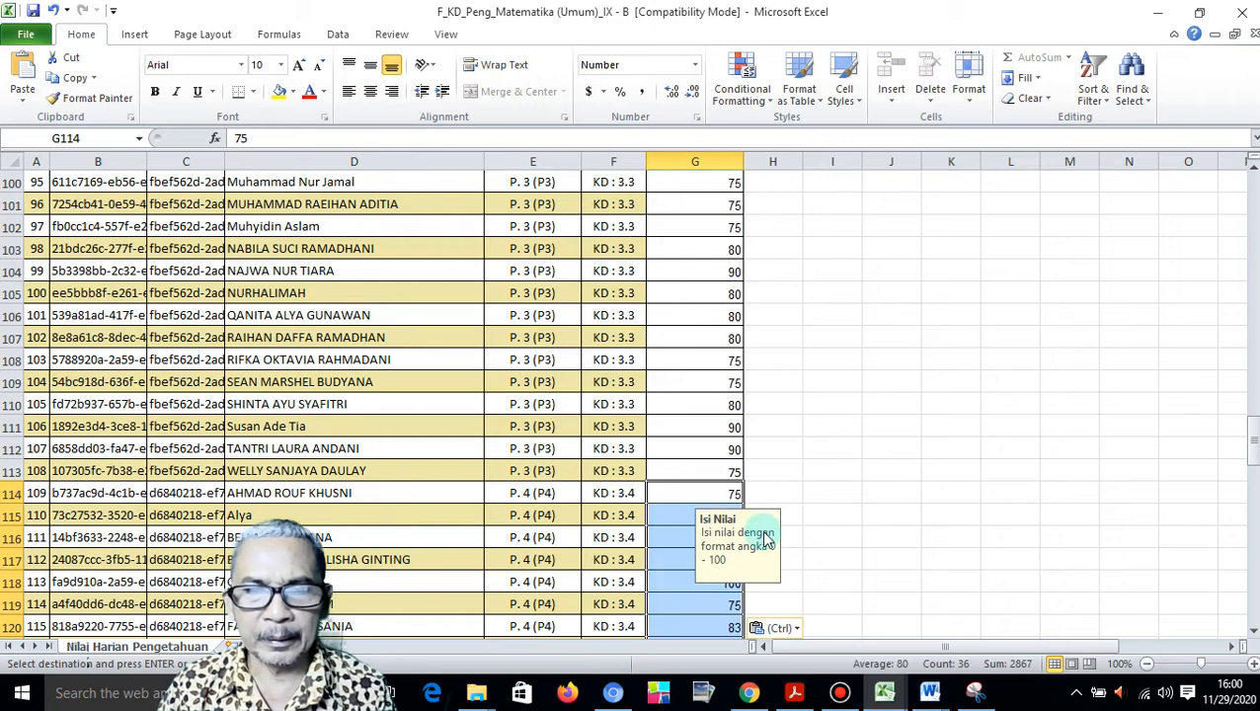
pyautogui.scroll(-13, 760, 530)
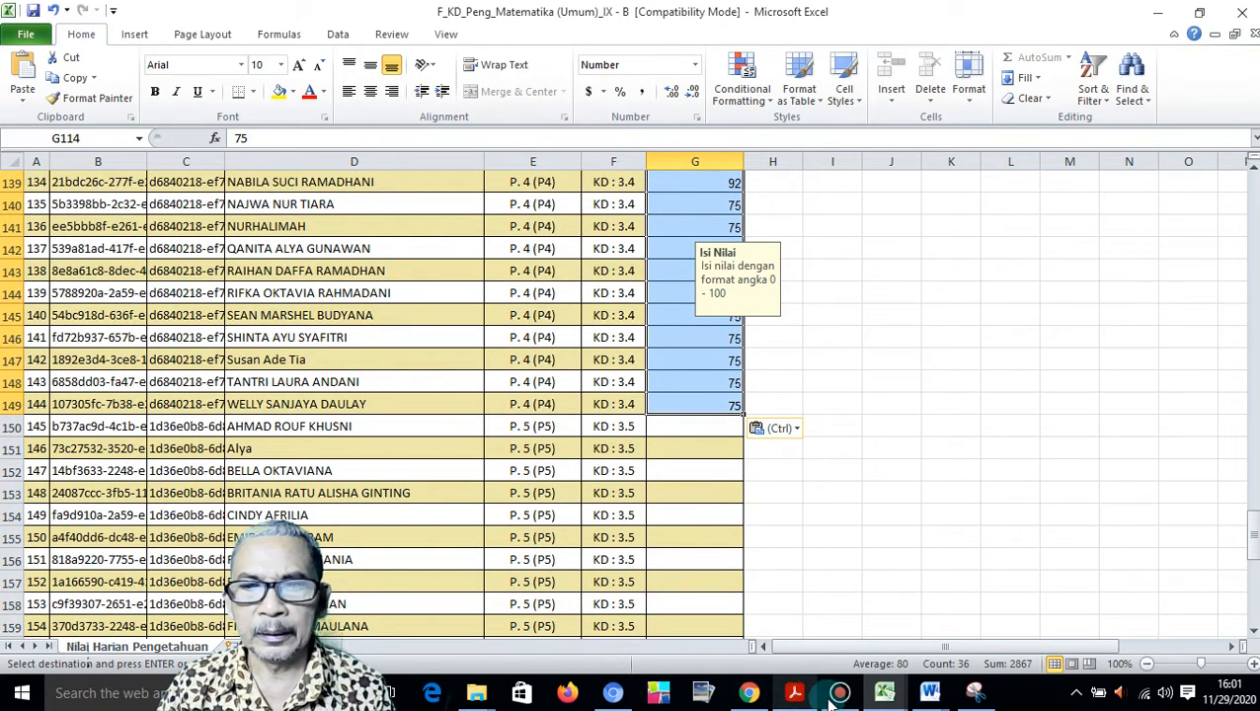
# Copy the class IX-B knowledge scores in O54:O89, the second column under competency 5, from the grade list workbook.
pyautogui.click(883, 691)
pyautogui.click(737, 595)
pyautogui.scroll(6, 737, 596)
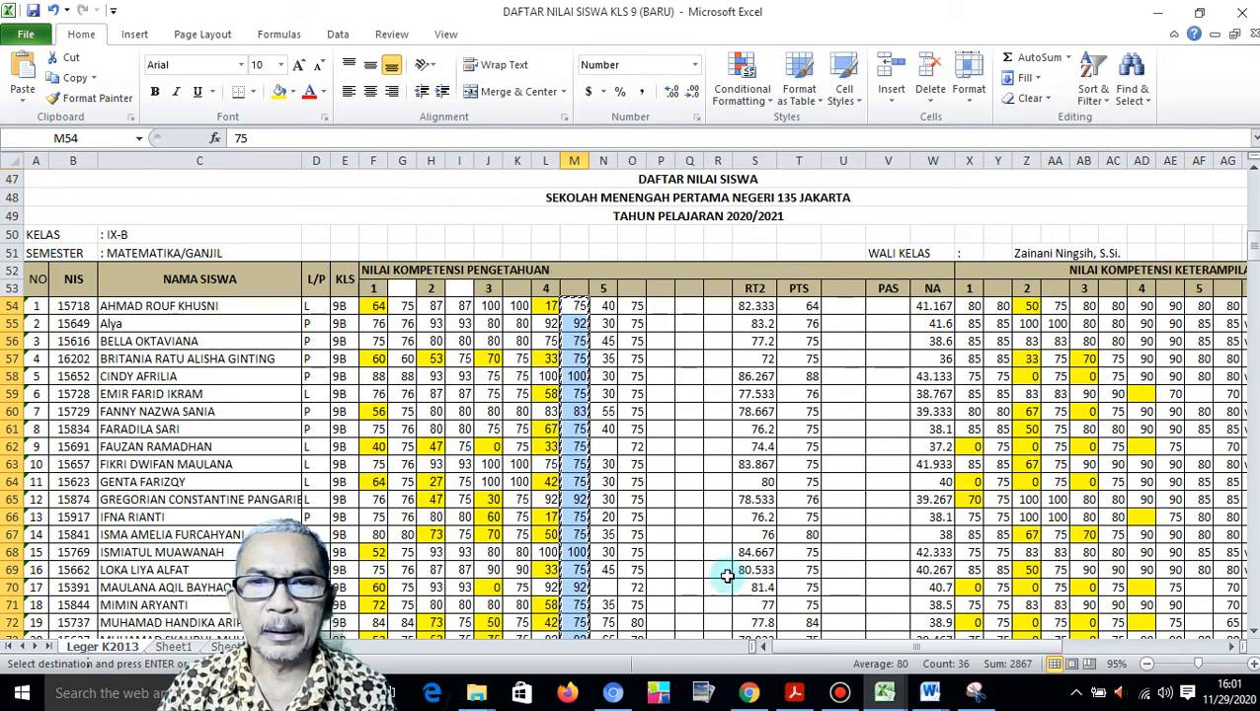
pyautogui.moveTo(637, 308); pyautogui.dragTo(632, 604)
pyautogui.hotkey('ctrl', 'c')
# Paste the copied competency 5 scores into the knowledge template's Nilai column, starting at G150 for KD 3.5.
pyautogui.click(888, 691)
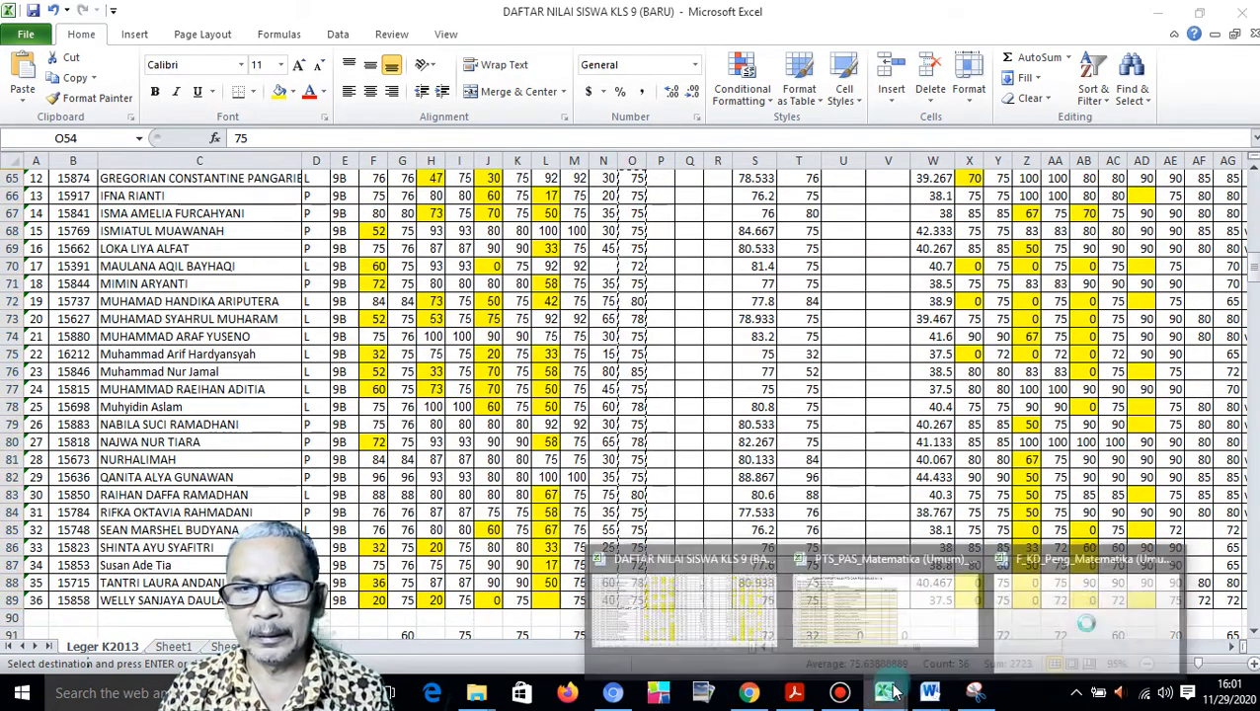
pyautogui.click(1027, 610)
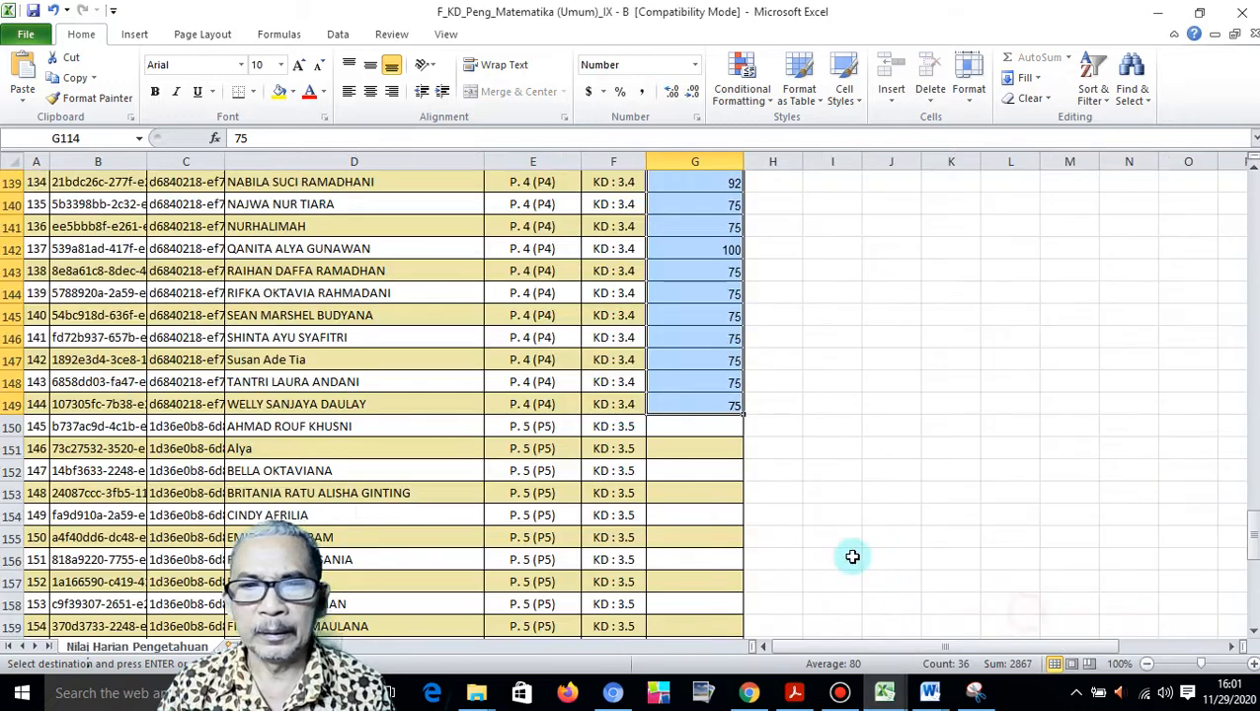
pyautogui.click(724, 435)
pyautogui.hotkey('ctrl', 'v')
pyautogui.scroll(-6, 813, 451)
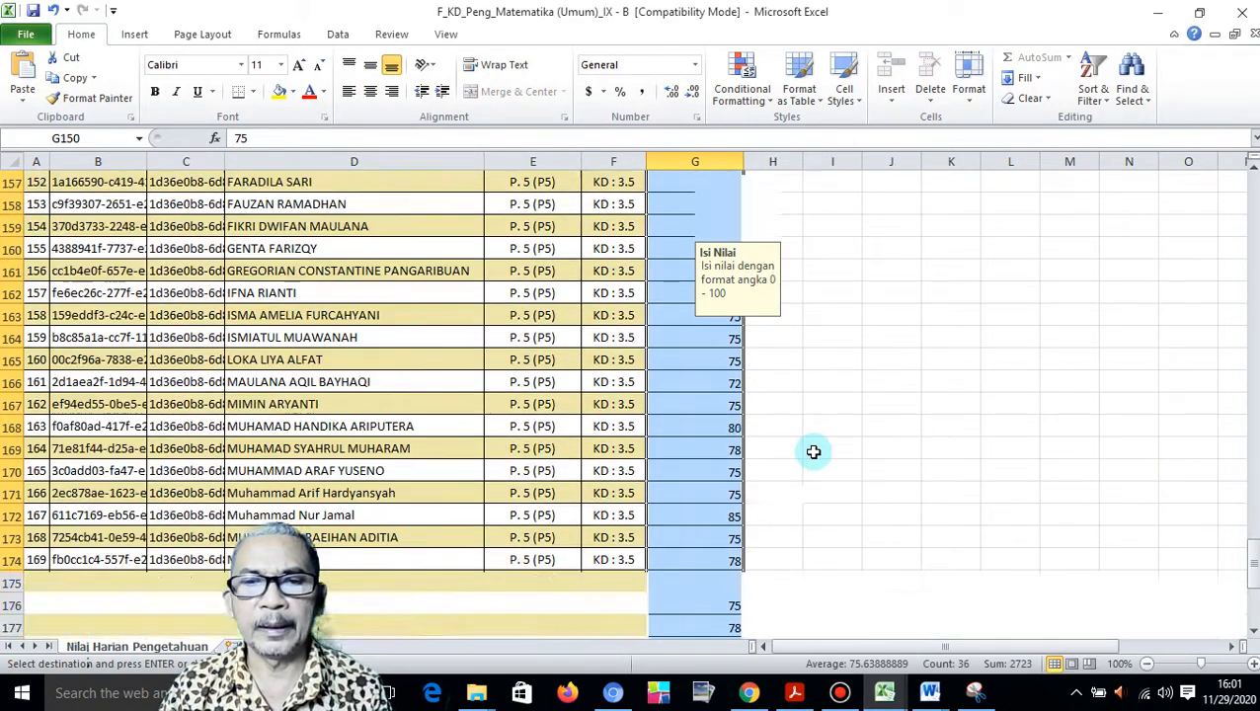
pyautogui.scroll(-4, 813, 451)
# Review the Nilai column from KD 3.1 to KD 3.5, and save and close the knowledge template.
pyautogui.scroll(12, 813, 451)
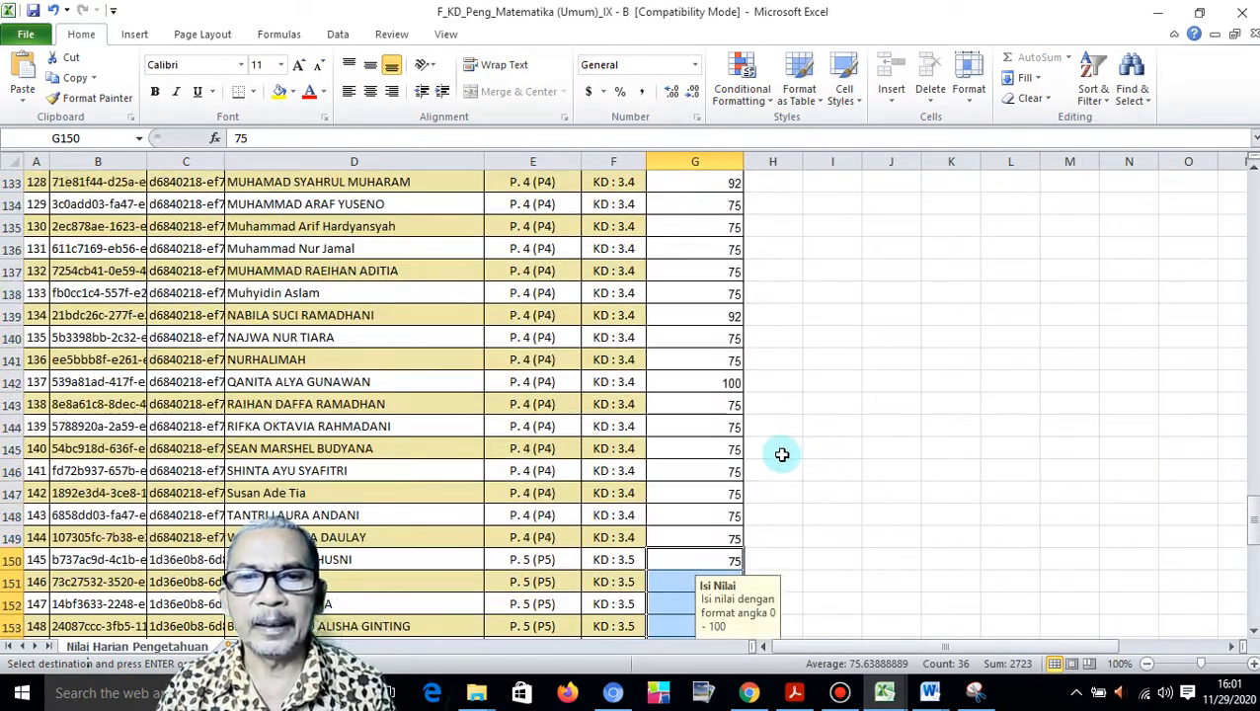
pyautogui.scroll(20, 781, 454)
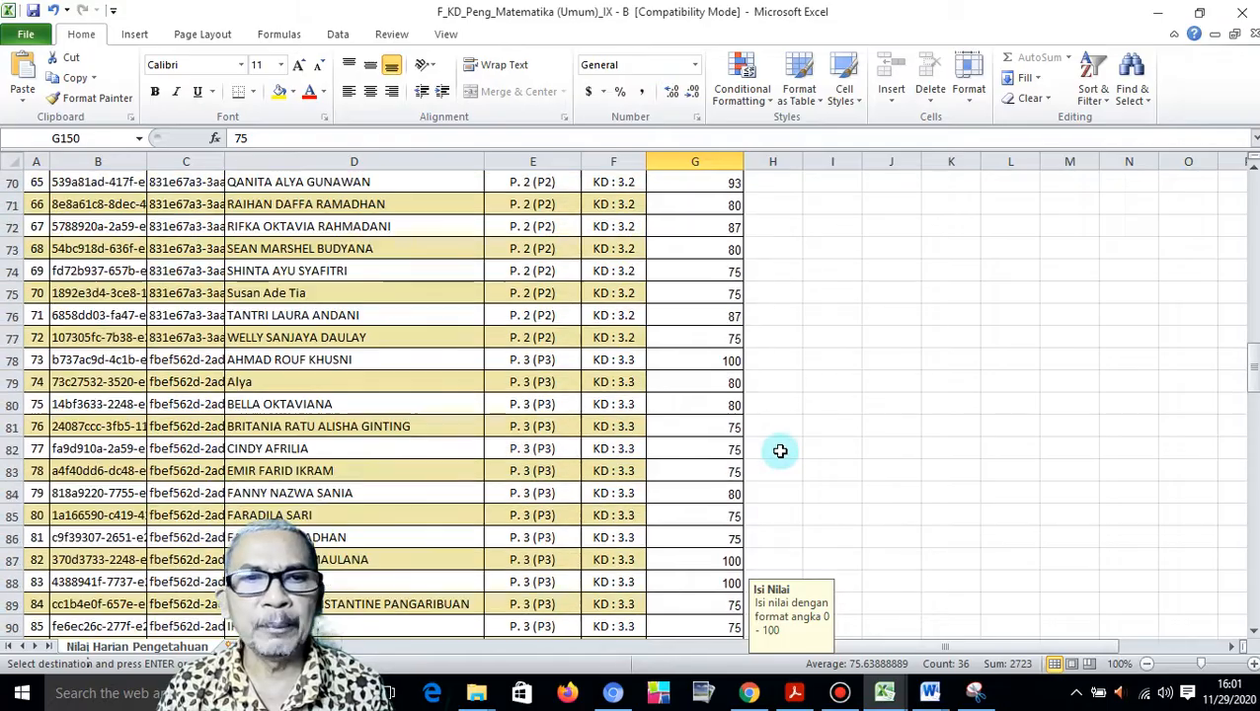
pyautogui.scroll(20, 780, 452)
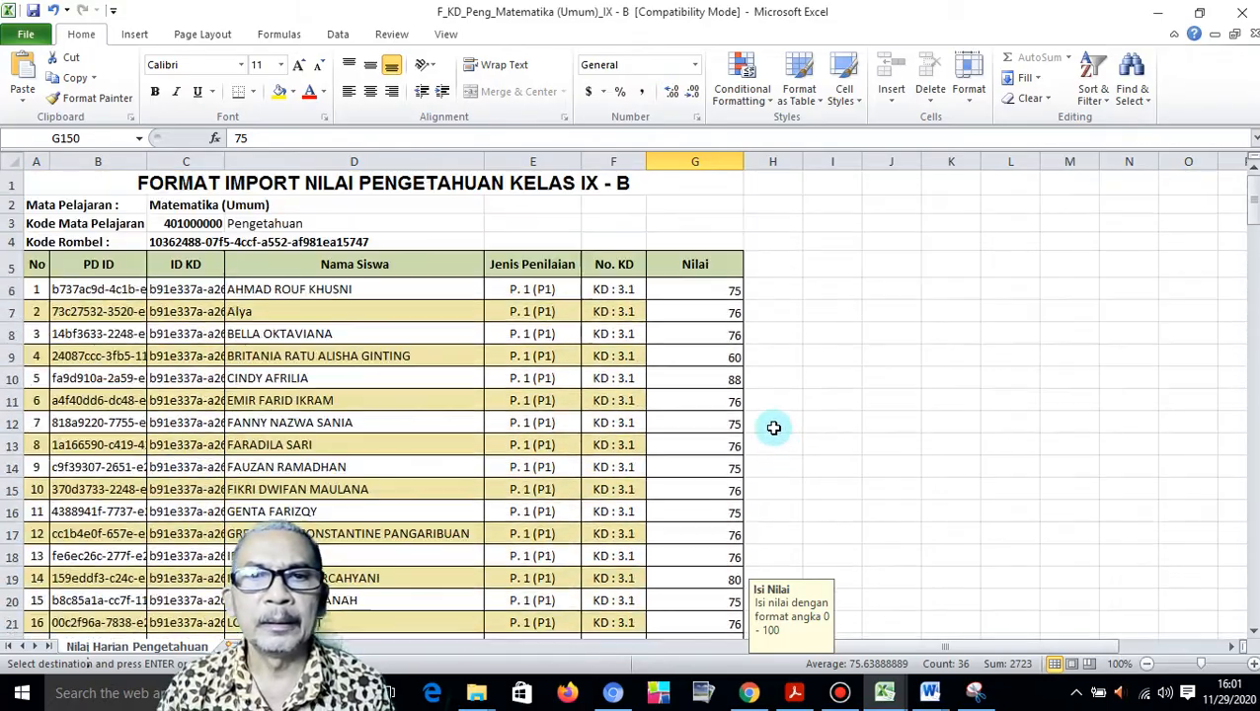
pyautogui.scroll(-4, 780, 439)
pyautogui.moveTo(1251, 230); pyautogui.dragTo(1251, 594)
pyautogui.scroll(-4, 814, 540)
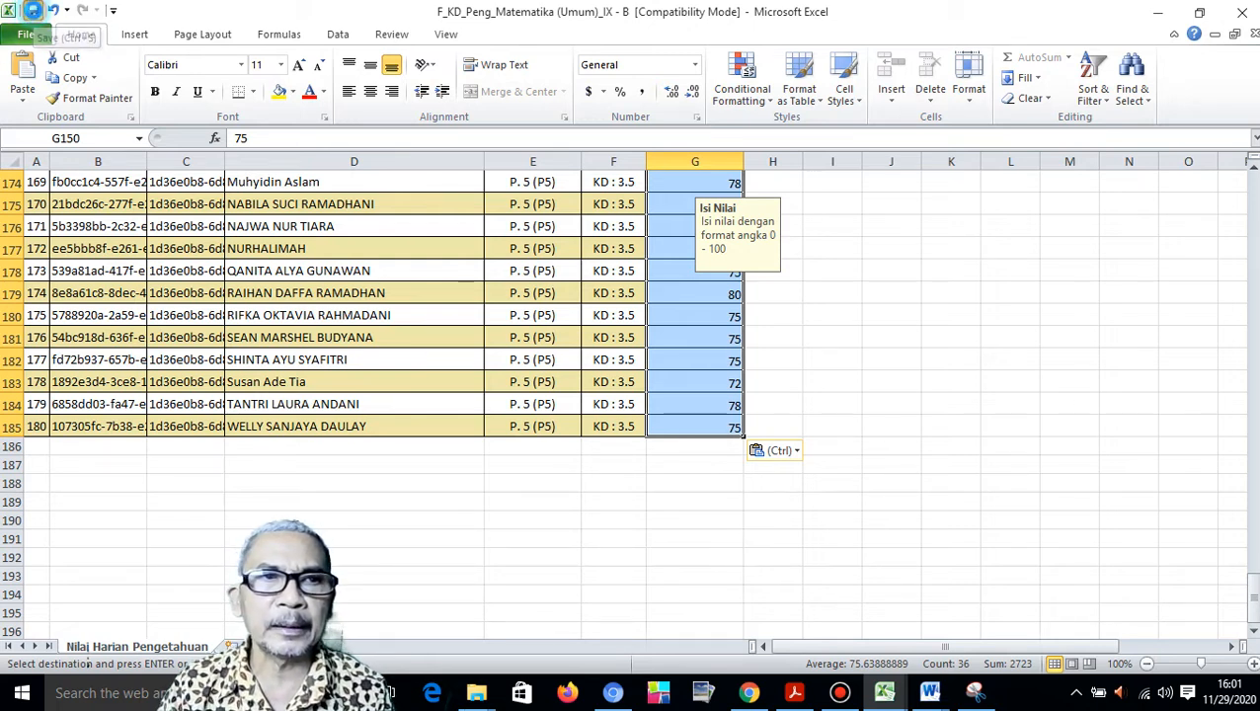
pyautogui.click(33, 12)
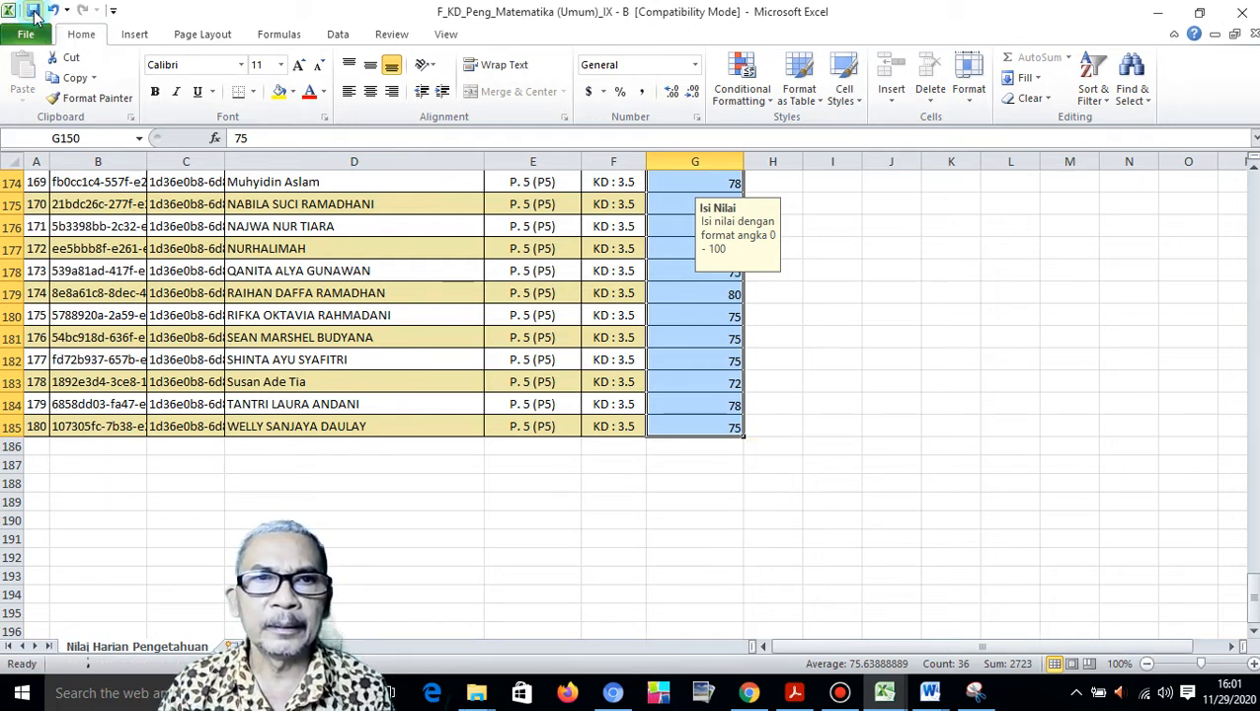
pyautogui.click(1248, 12)
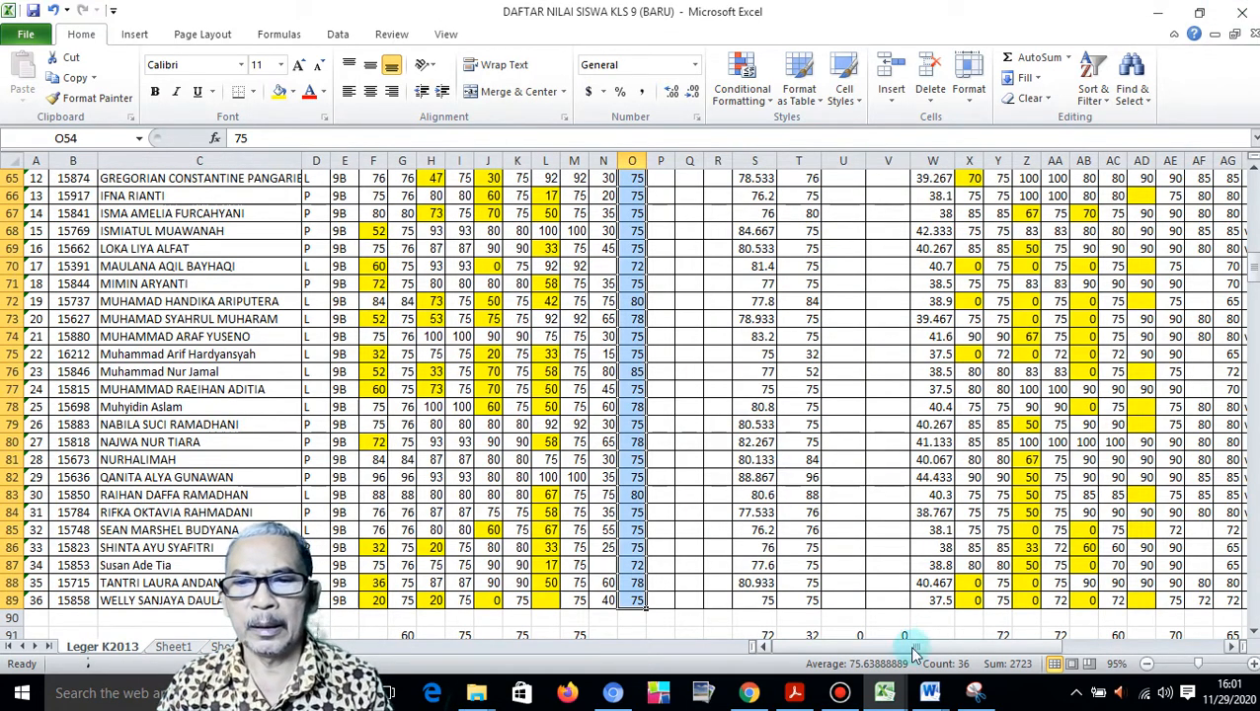
# Open the skills template F_KD_Ket_Matematika (Umum)_IX - B from the Downloads folder and enable editing.
pyautogui.click(478, 694)
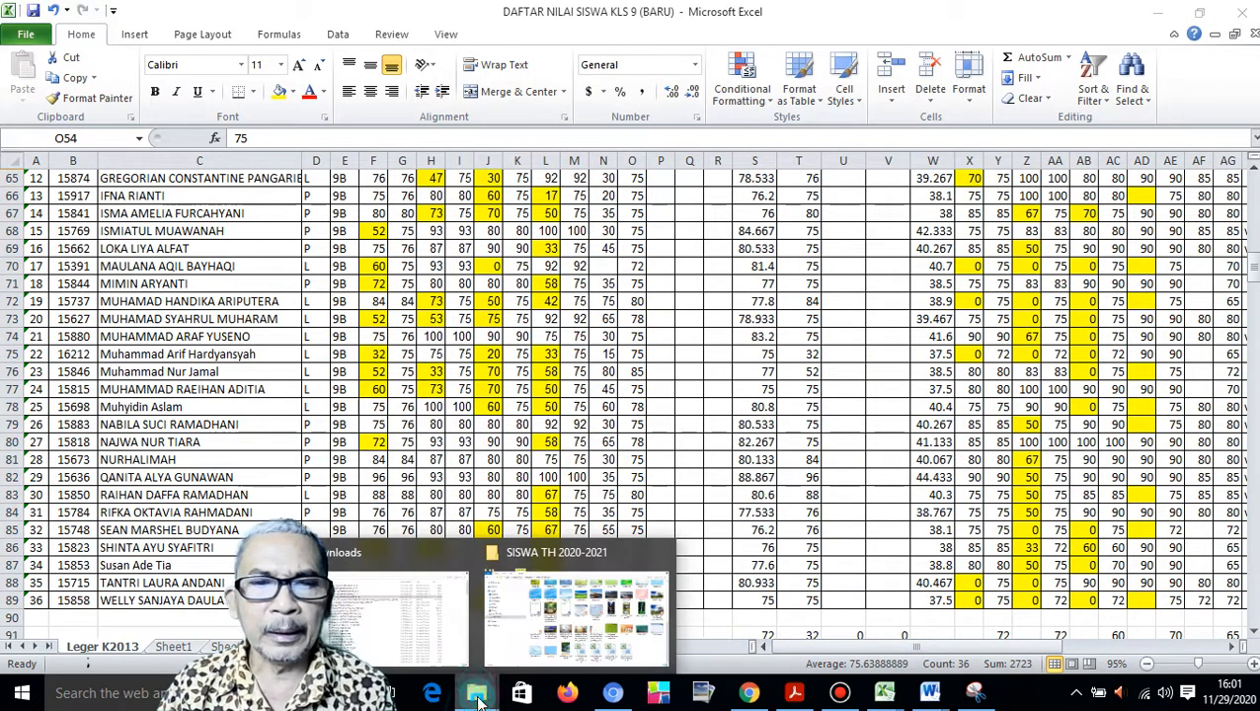
pyautogui.click(402, 634)
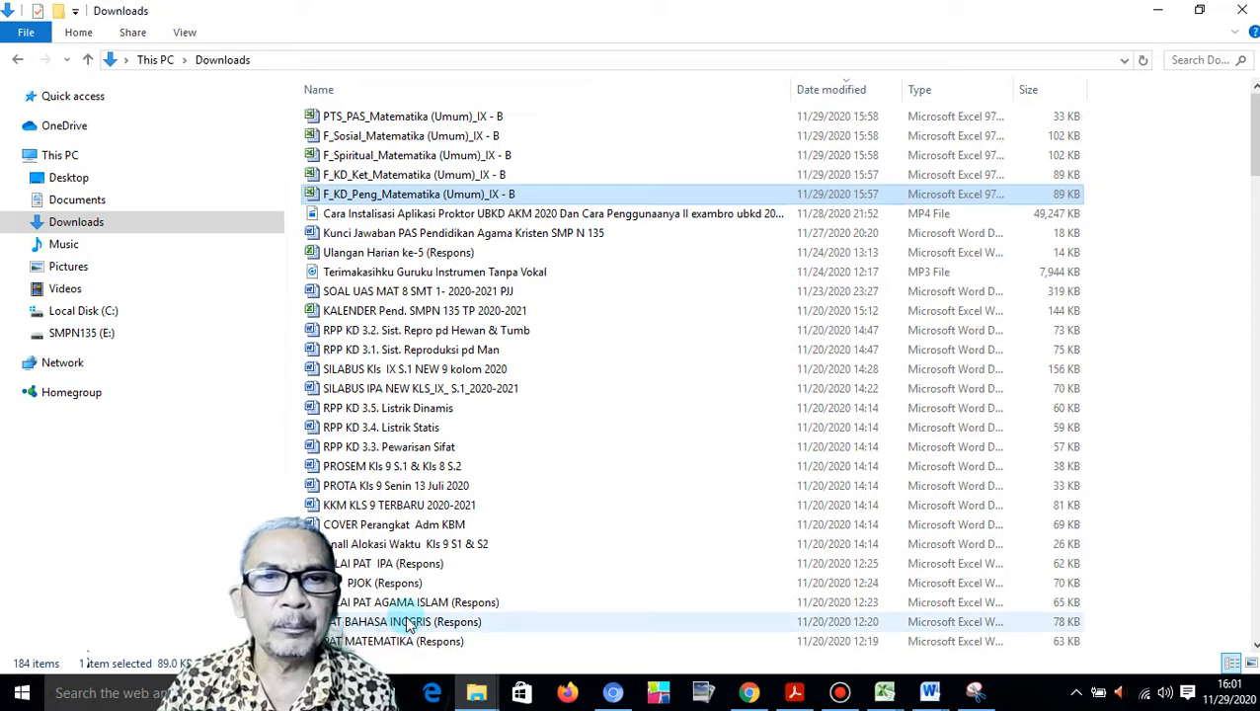
pyautogui.click(435, 176)
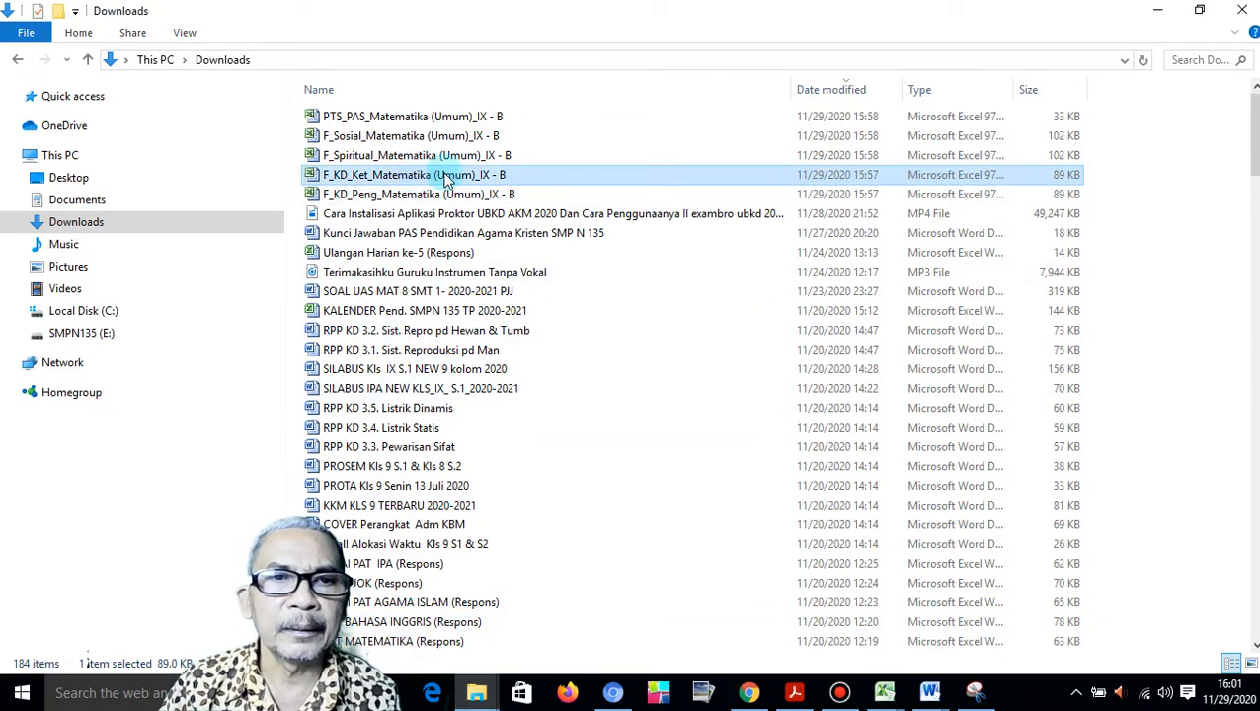
pyautogui.doubleClick(445, 176)
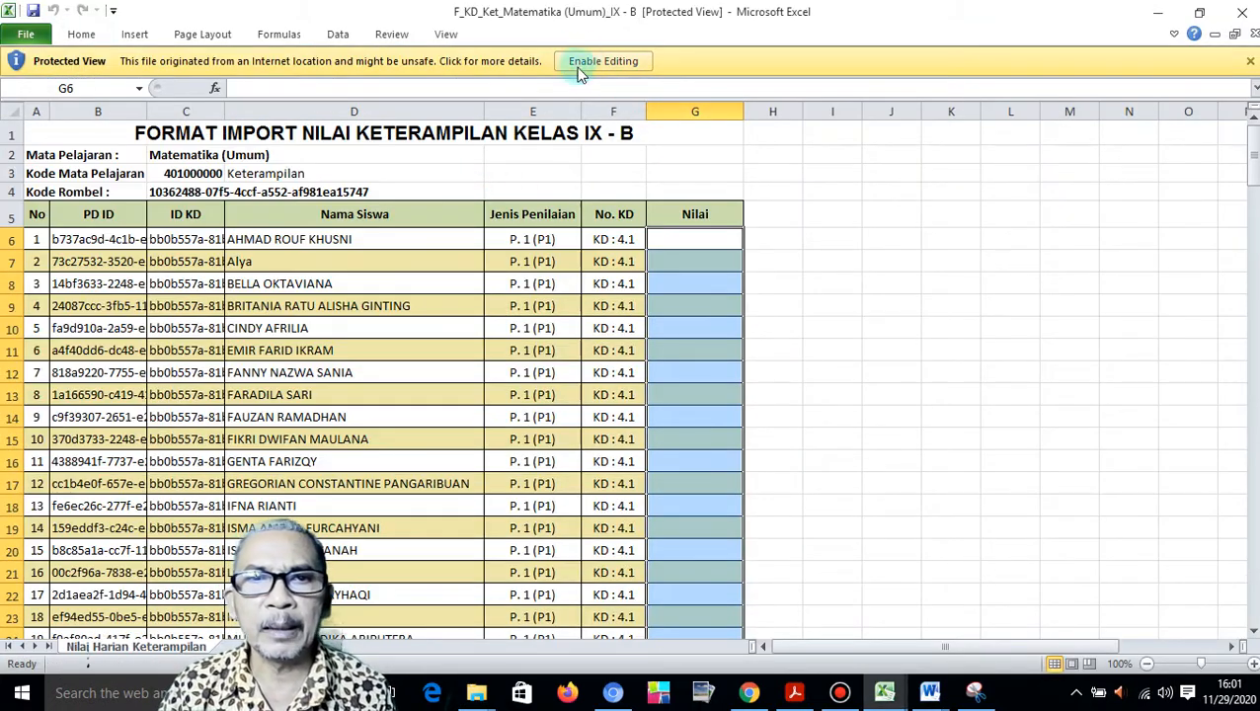
pyautogui.click(614, 62)
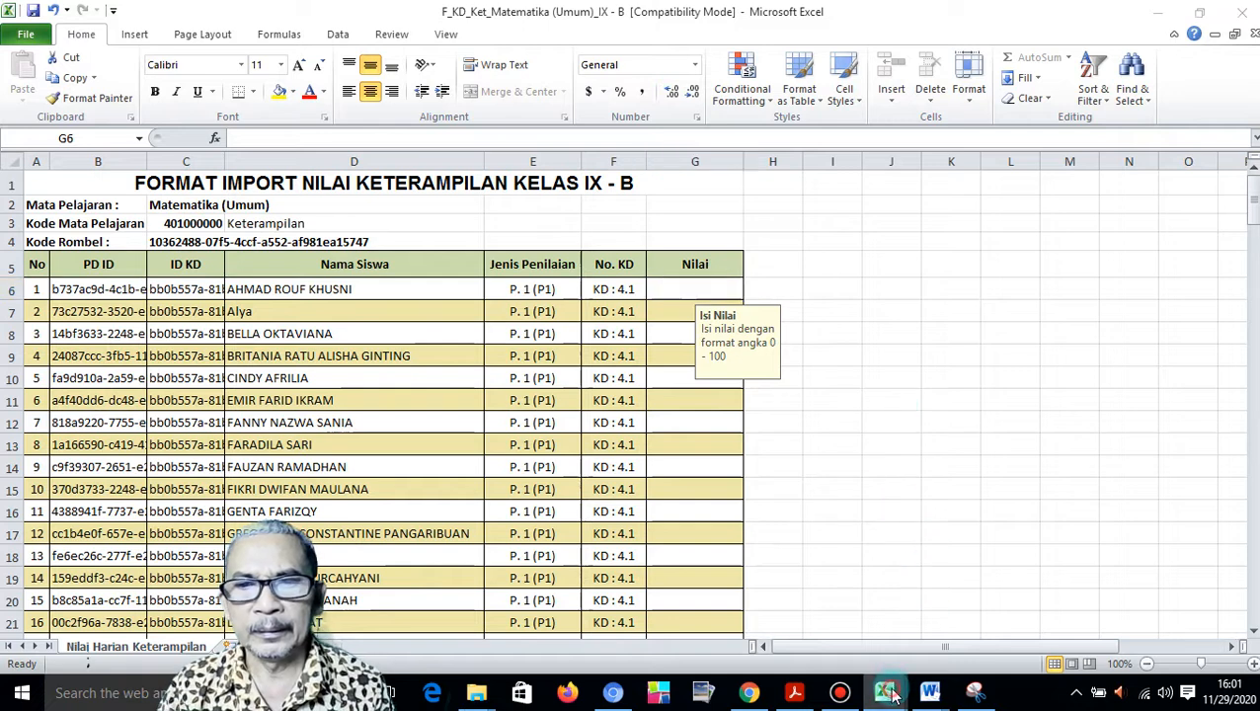
# Copy the class IX-B skills scores in Y54:Y89, the second column under competency 1, from the grade list workbook.
pyautogui.moveTo(884, 691)
pyautogui.click(750, 587)
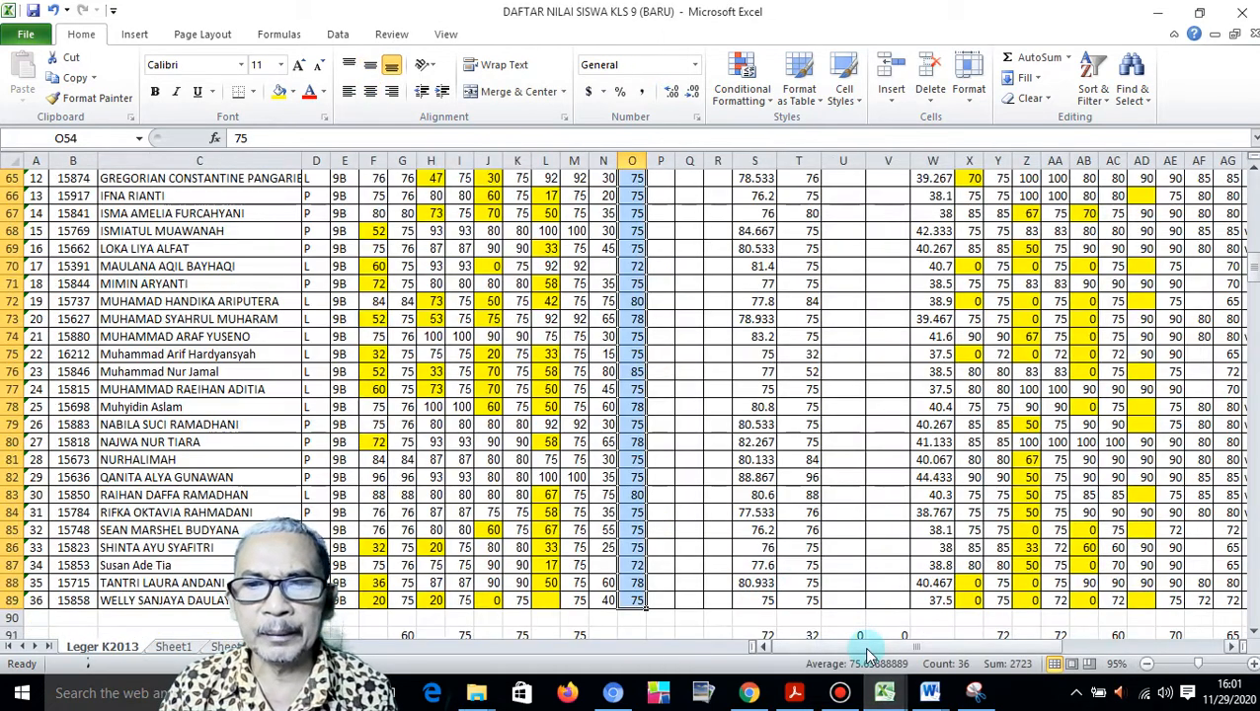
pyautogui.moveTo(867, 653); pyautogui.dragTo(962, 647)
pyautogui.scroll(7, 838, 515)
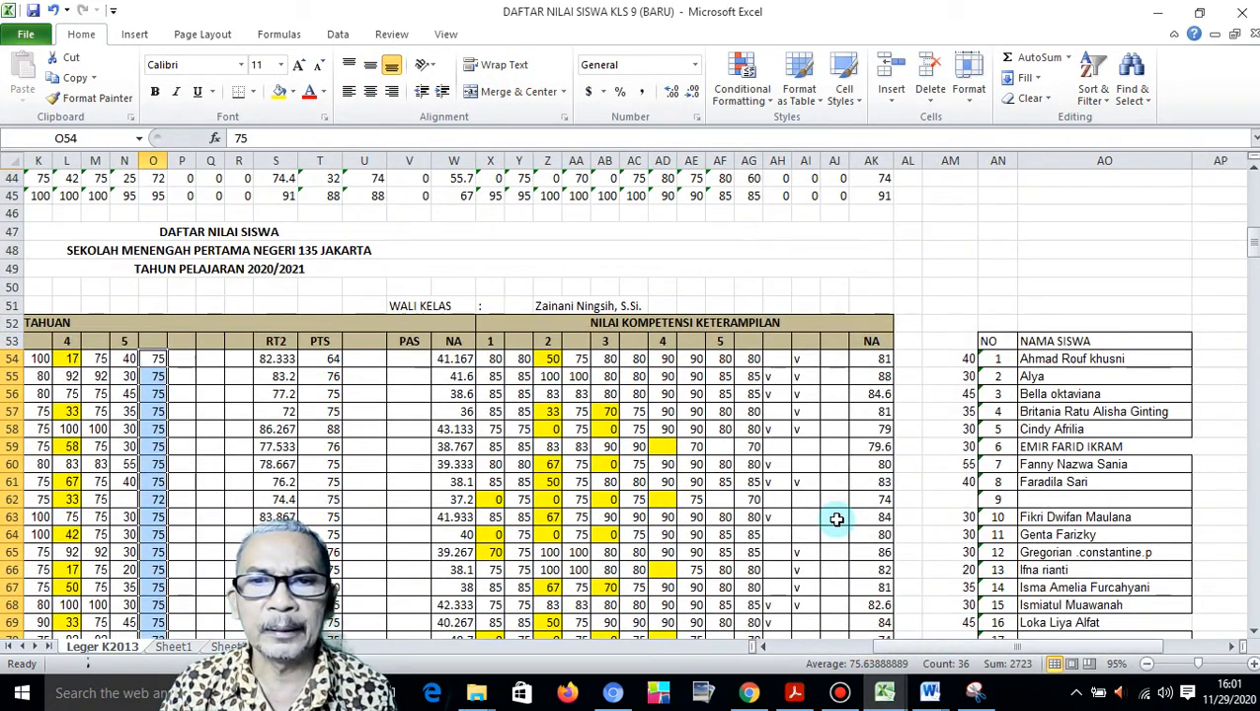
pyautogui.moveTo(515, 357); pyautogui.dragTo(524, 604)
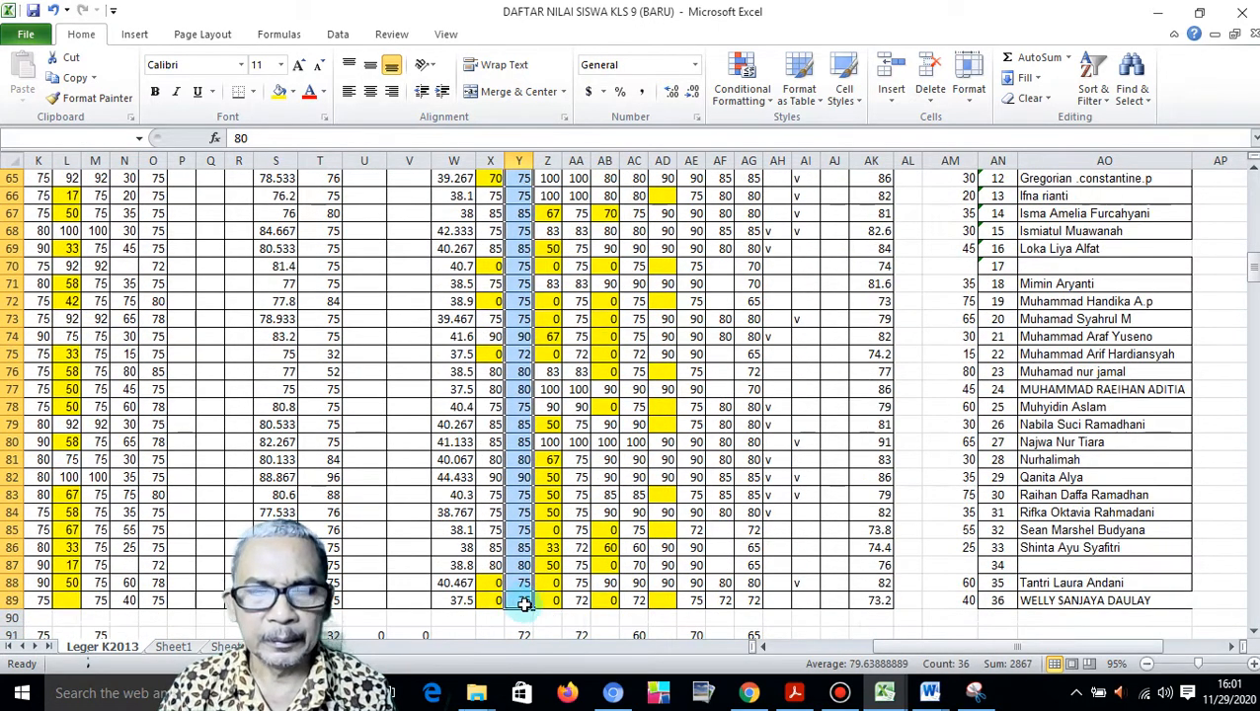
pyautogui.hotkey('ctrl', 'c')
# Paste the copied competency 1 scores into the skills template's Nilai column, starting at G6 for KD 4.1.
pyautogui.moveTo(884, 691)
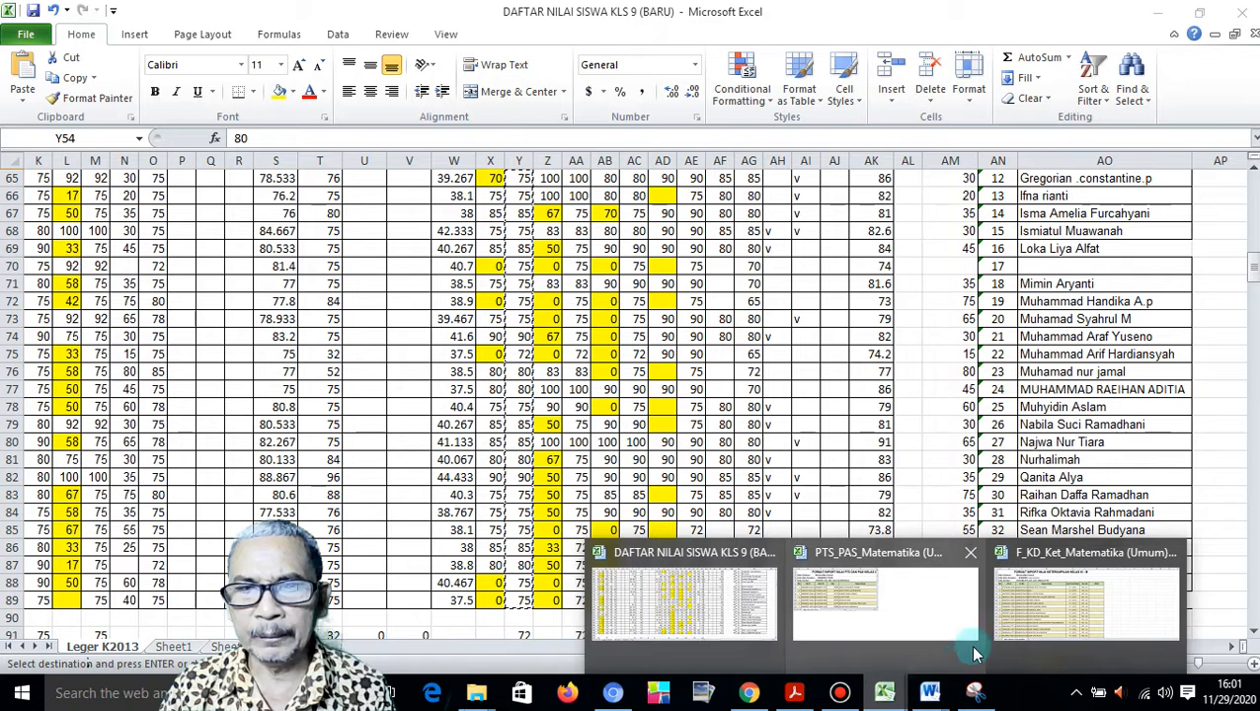
pyautogui.click(1037, 632)
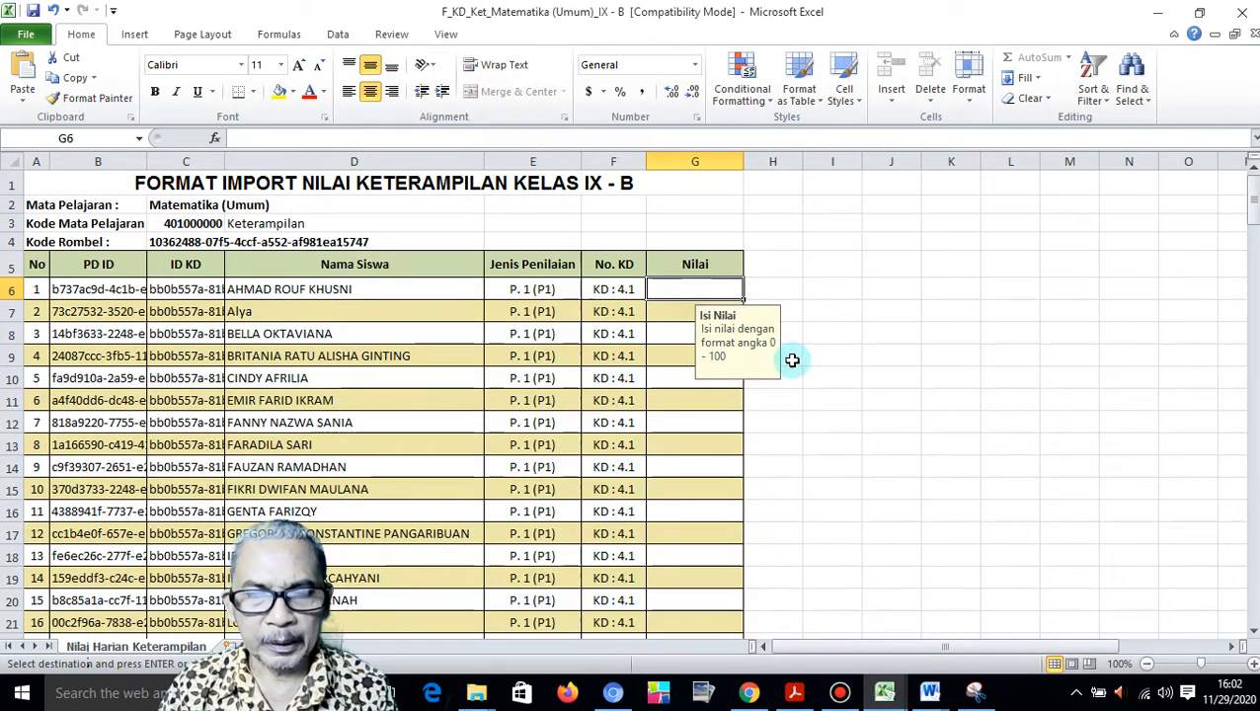
pyautogui.hotkey('ctrl', 'v')
# Select G42 in the skills template, and copy the competency 2 skills scores in AA54:AA89 from the grade list workbook.
pyautogui.scroll(-8, 849, 484)
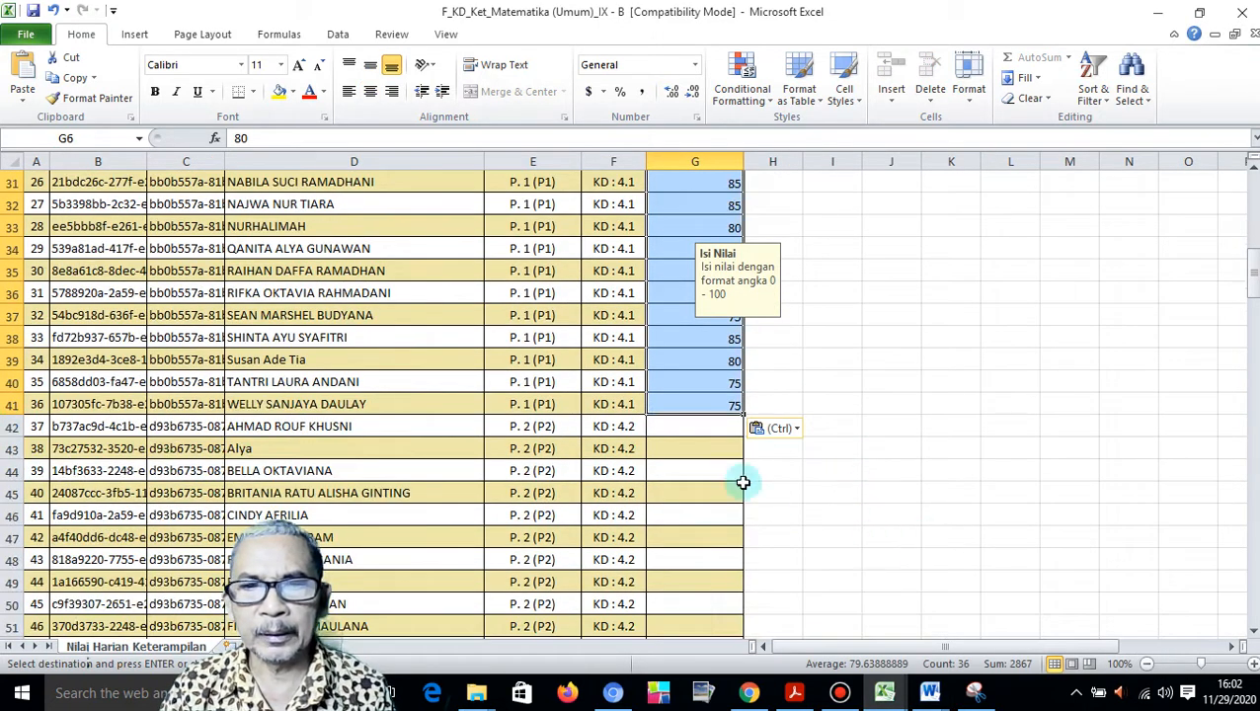
pyautogui.click(677, 428)
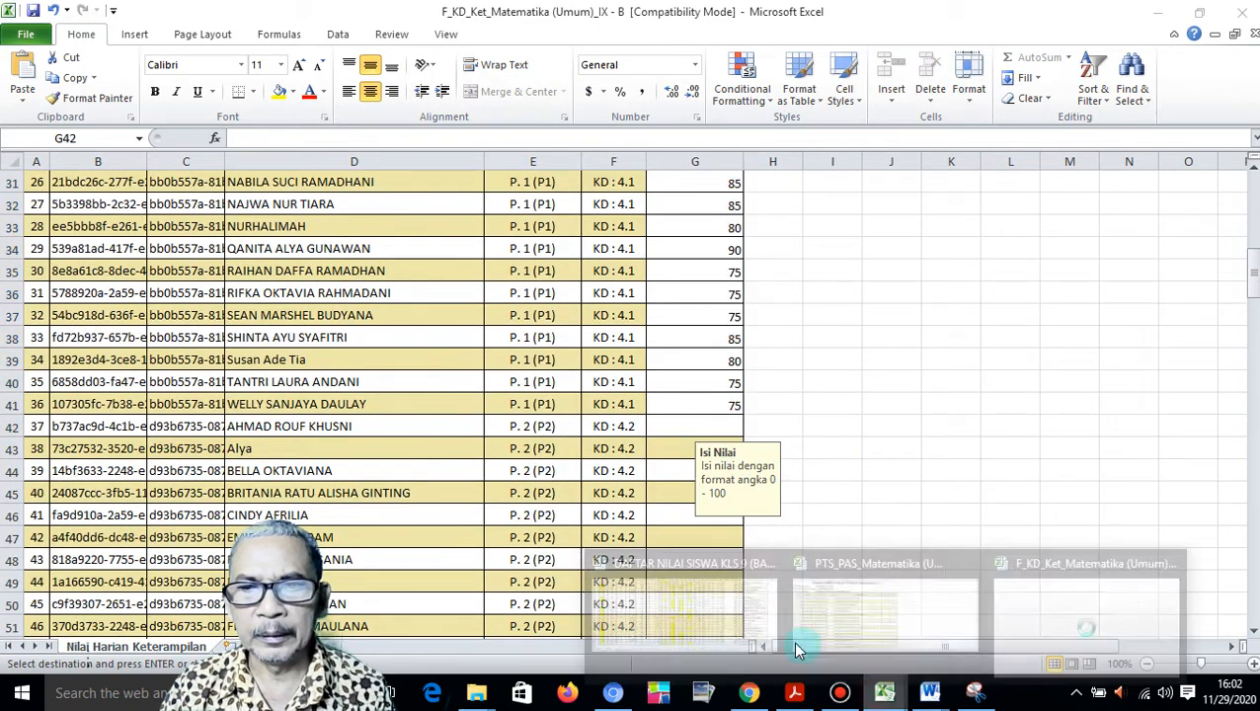
pyautogui.hotkey('alt', 'Tab')
pyautogui.scroll(5, 580, 307)
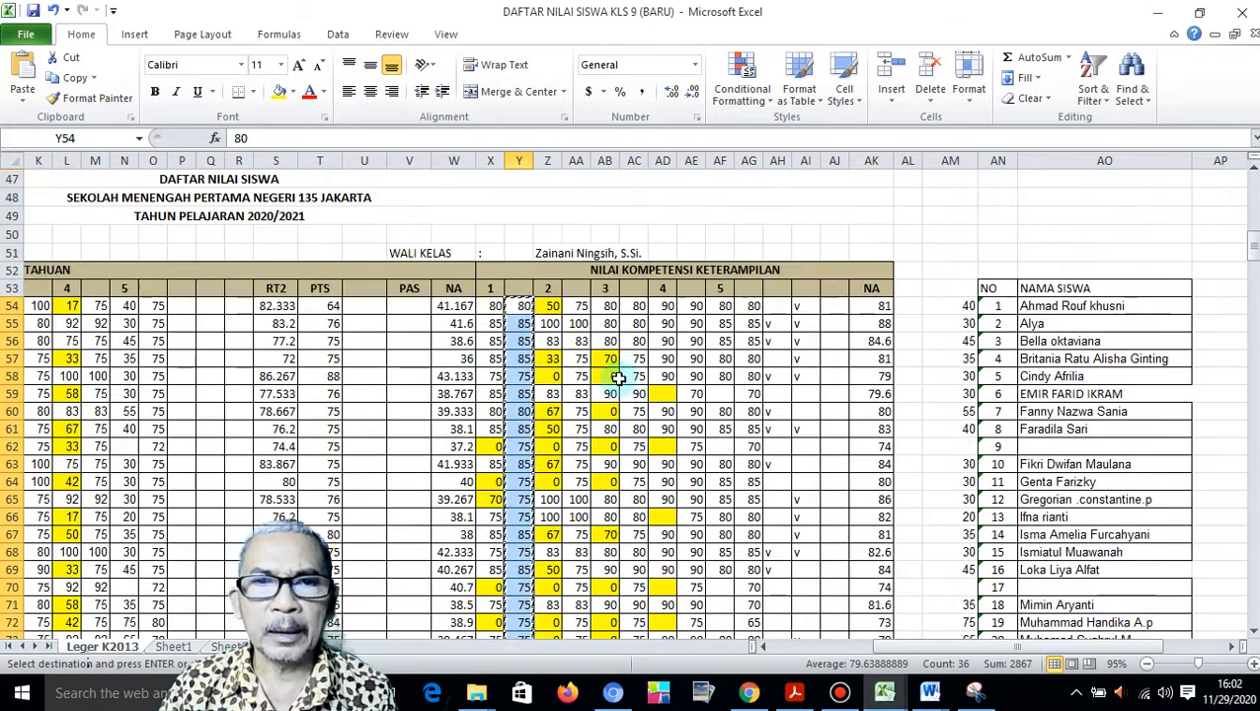
pyautogui.moveTo(580, 307); pyautogui.dragTo(583, 599)
pyautogui.hotkey('ctrl', 'c')
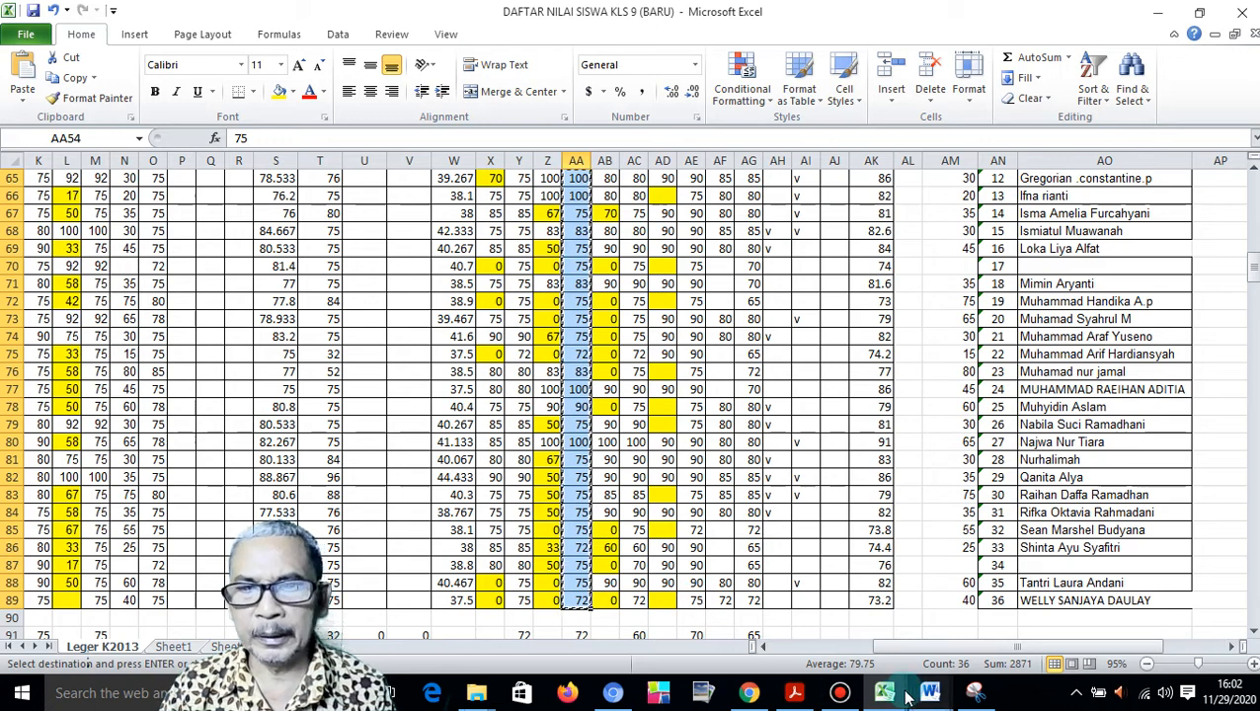
# Paste the copied competency 2 scores into the skills template's Nilai column, starting at G42 for KD 4.2.
pyautogui.moveTo(883, 693)
pyautogui.click(1045, 612)
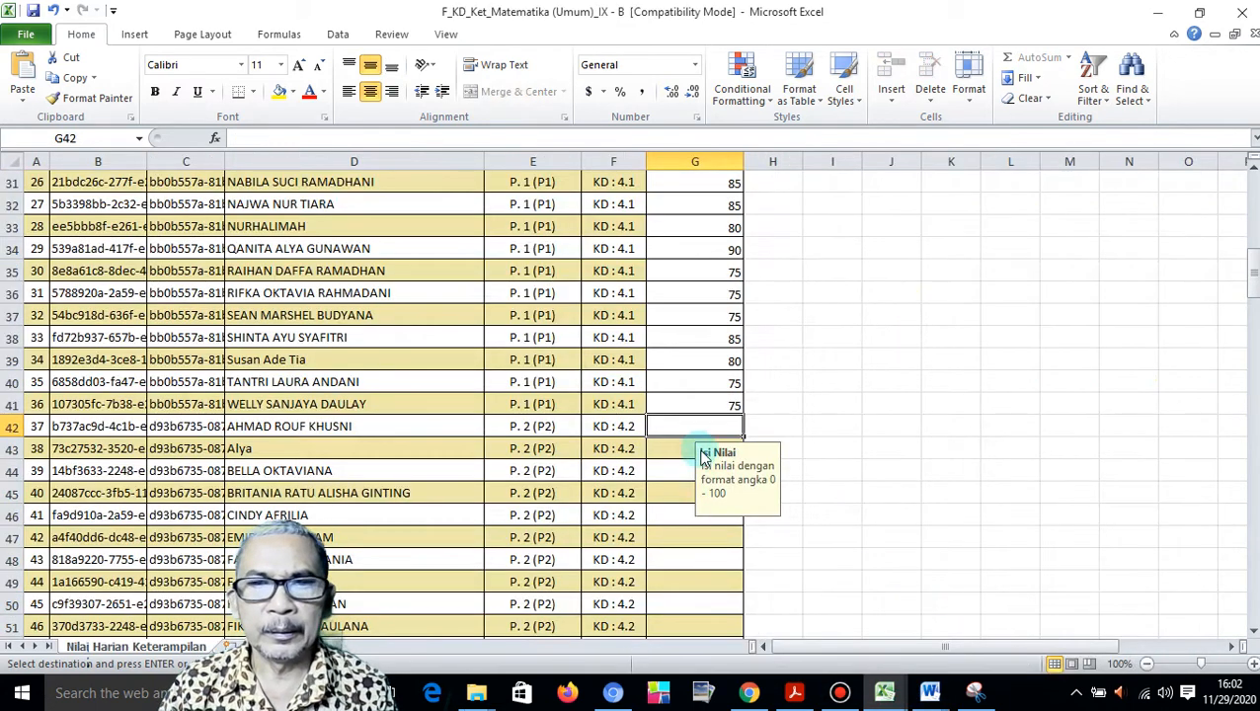
pyautogui.hotkey('ctrl', 'v')
# Copy the class IX-B skills scores in AC54:AC89, the second column under competency 3, from the grade list workbook.
pyautogui.scroll(-12, 708, 501)
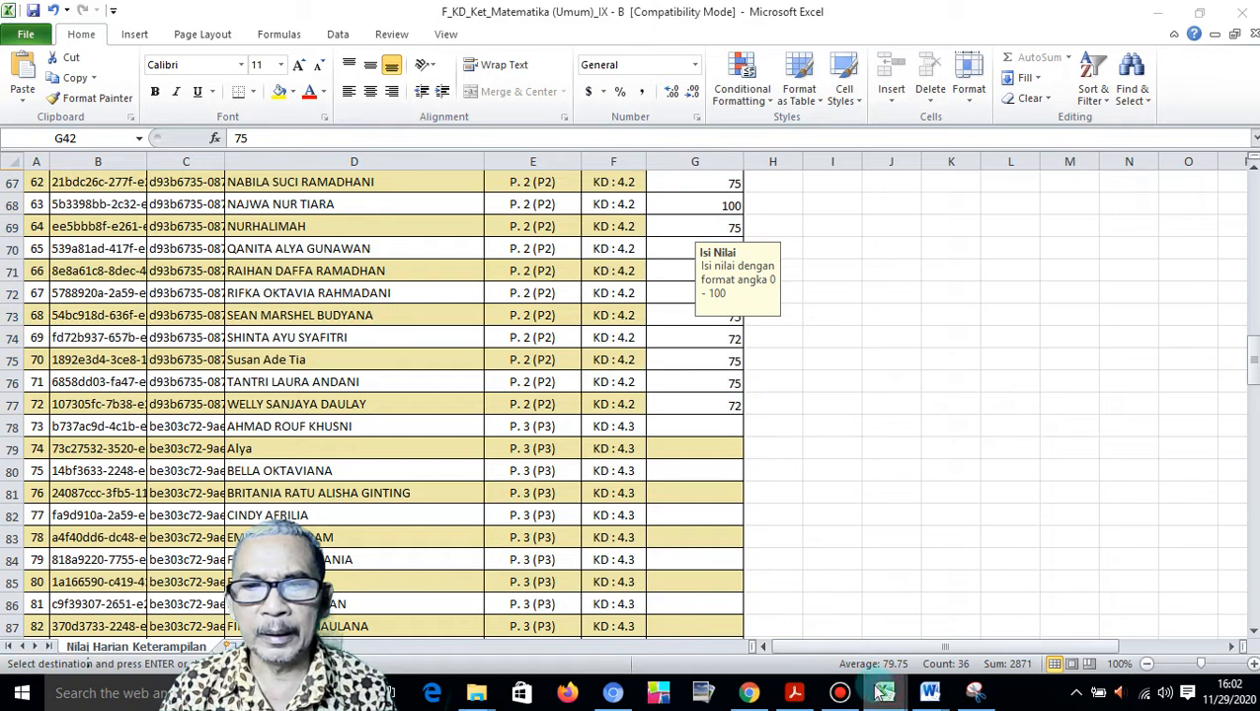
pyautogui.moveTo(884, 693)
pyautogui.click(672, 654)
pyautogui.scroll(7, 710, 557)
pyautogui.moveTo(637, 358); pyautogui.dragTo(637, 603)
pyautogui.hotkey('ctrl', 'c')
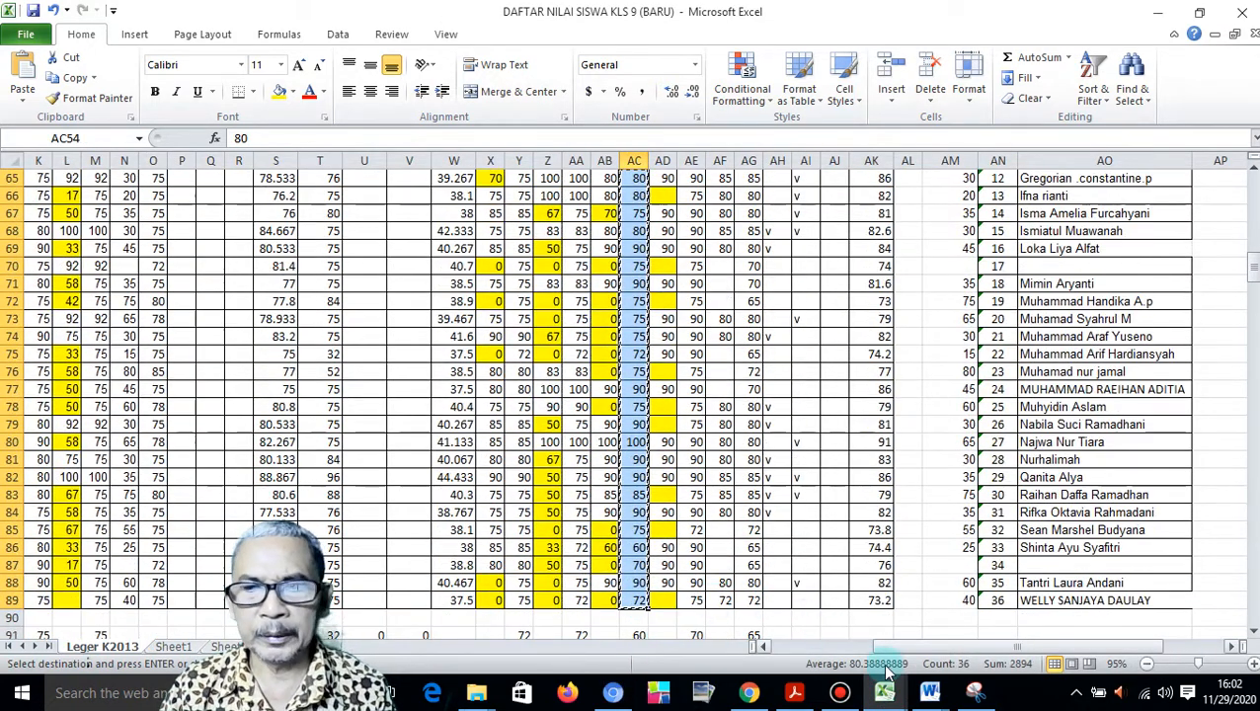
# Paste the copied competency 3 scores into the skills template's Nilai column, starting at G78 for KD 4.3.
pyautogui.moveTo(884, 693)
pyautogui.click(1039, 613)
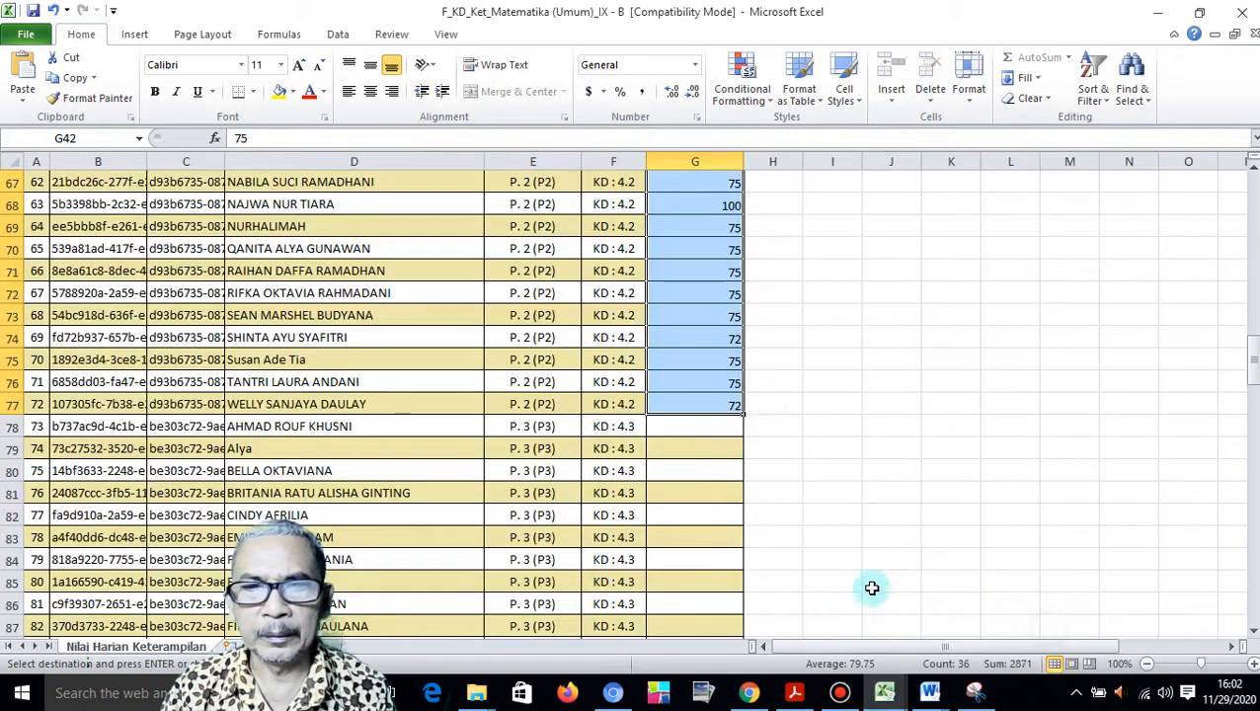
pyautogui.click(709, 422)
pyautogui.hotkey('ctrl', 'v')
# Select G114 in the skills template, and copy the competency 4 skills scores in AE54:AE89 from the grade list workbook.
pyautogui.scroll(-6, 802, 494)
pyautogui.scroll(-7, 803, 494)
pyautogui.click(710, 363)
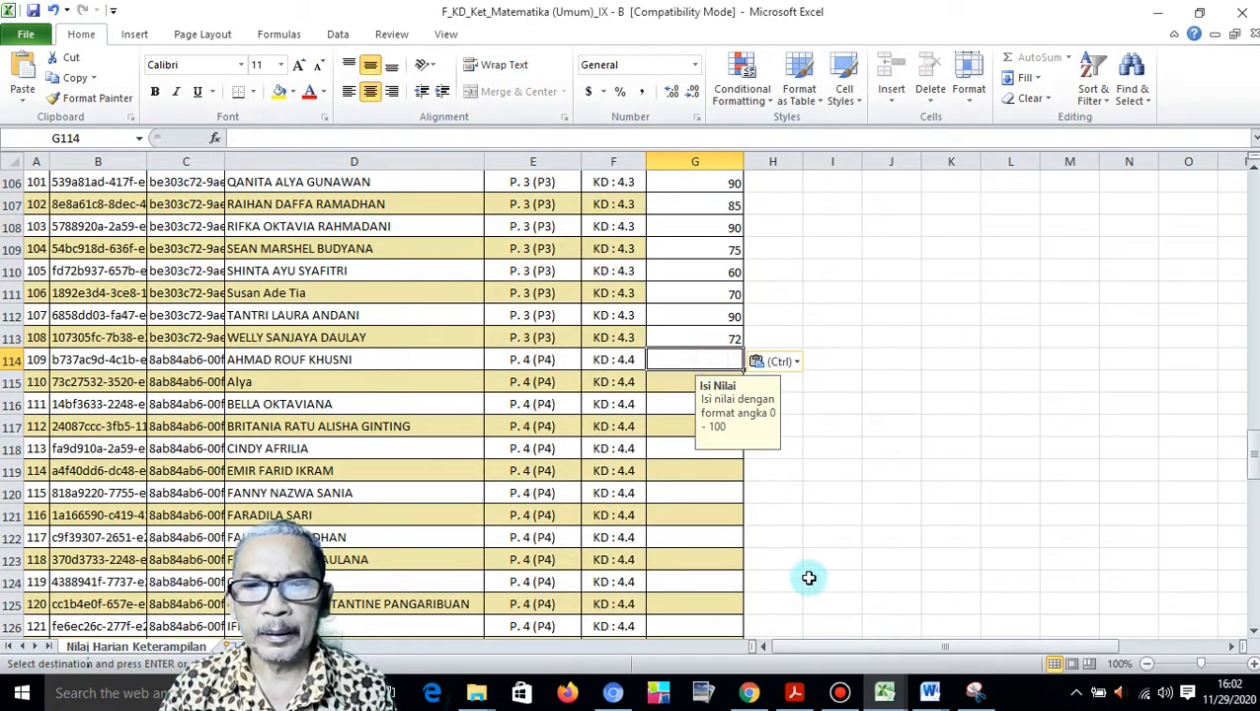
pyautogui.moveTo(884, 694)
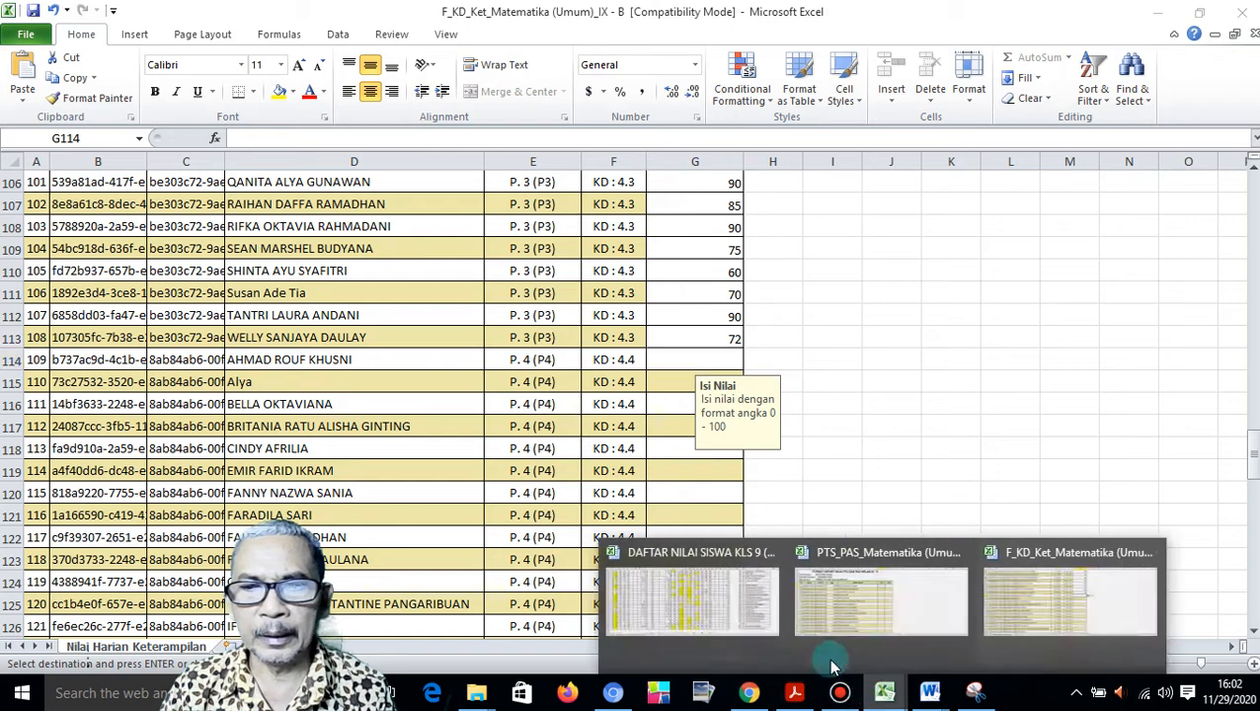
pyautogui.click(711, 613)
pyautogui.moveTo(698, 364); pyautogui.dragTo(695, 656)
pyautogui.moveTo(695, 605); pyautogui.dragTo(696, 605)
pyautogui.hotkey('ctrl', 'c')
# Paste the copied competency 4 scores into the skills template's Nilai column, starting at G114 for KD 4.4.
pyautogui.click(931, 694)
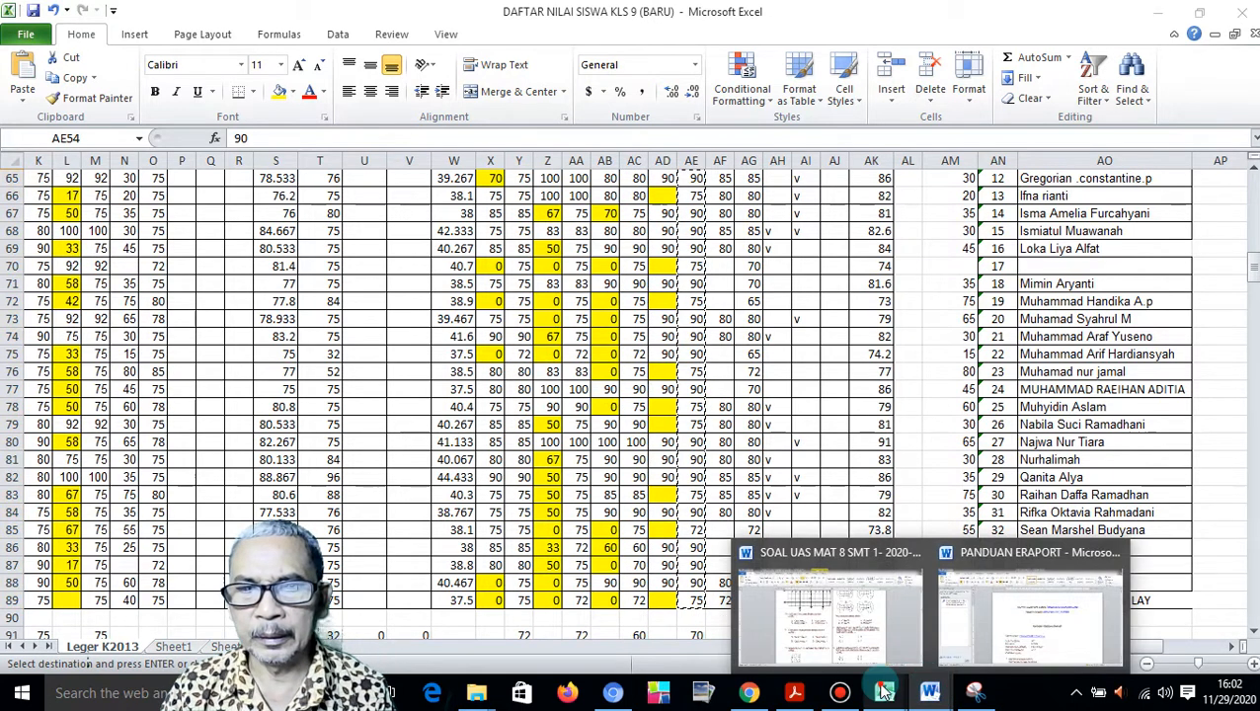
pyautogui.moveTo(884, 694)
pyautogui.click(987, 620)
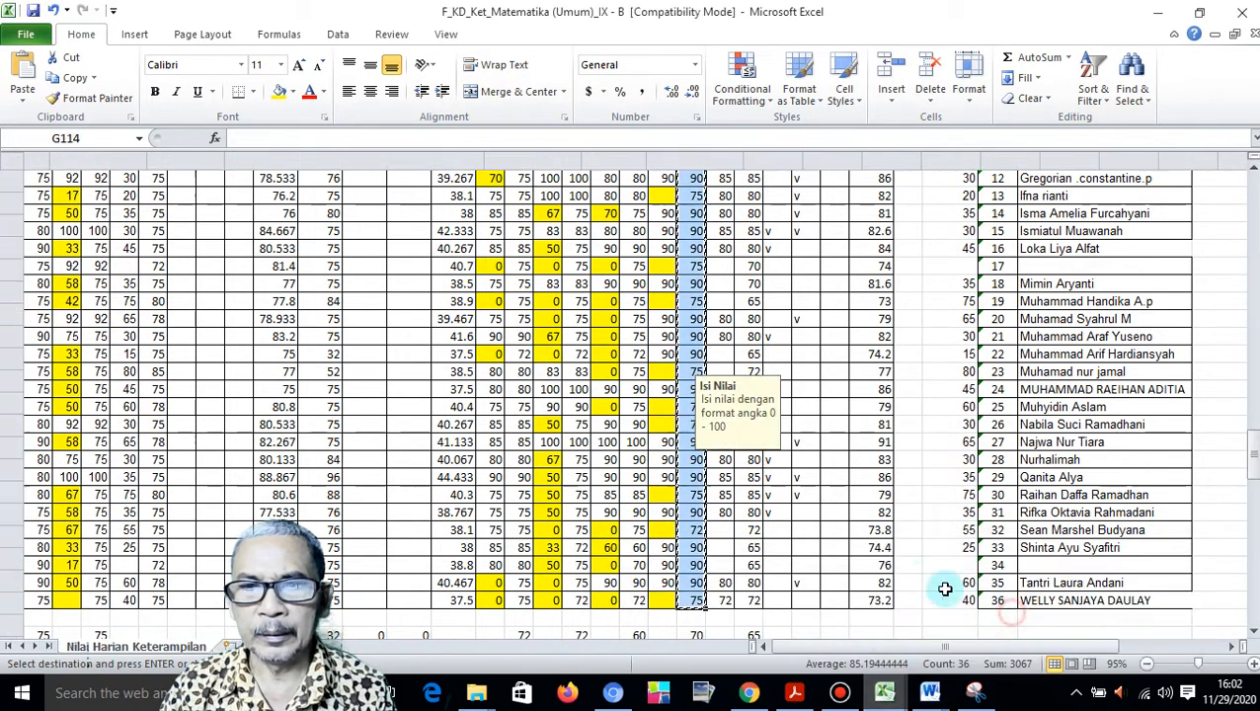
pyautogui.hotkey('ctrl', 'v')
# Select G150 in the skills template, and copy the competency 5 skills scores in AG54:AG89 from the grade list workbook.
pyautogui.scroll(-12, 698, 570)
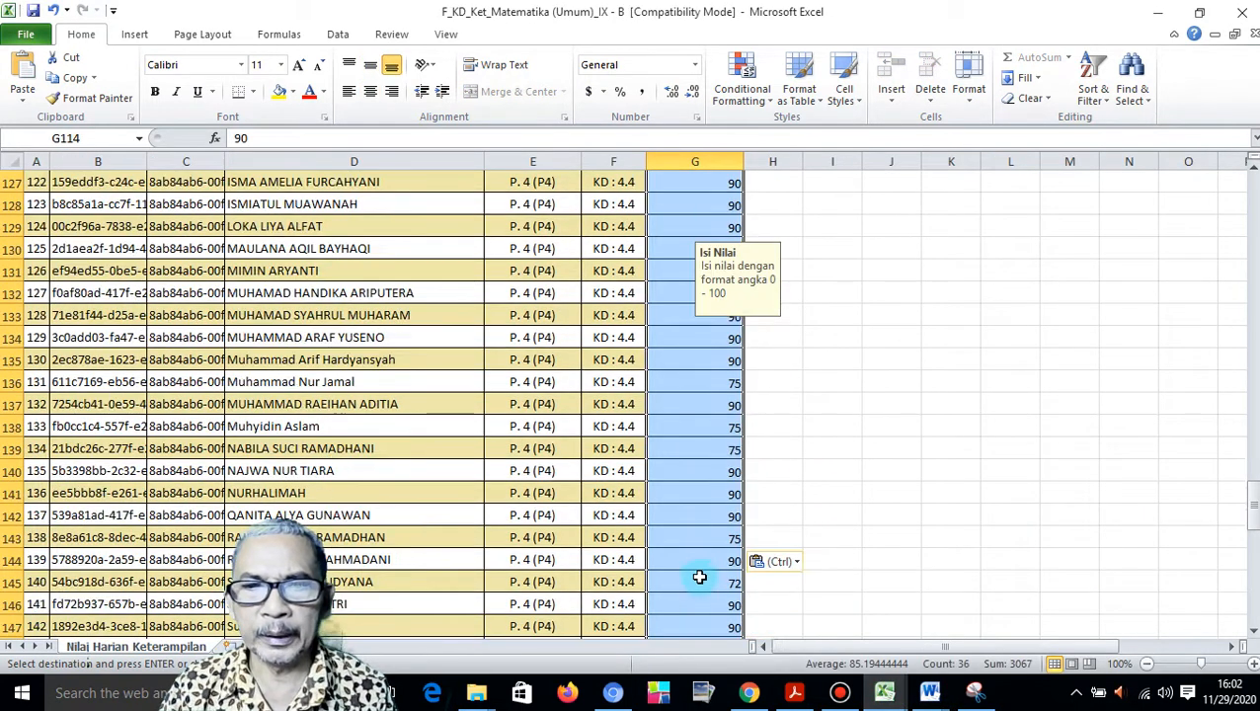
pyautogui.click(720, 367)
pyautogui.moveTo(889, 691)
pyautogui.click(751, 607)
pyautogui.scroll(5, 810, 583)
pyautogui.moveTo(758, 309); pyautogui.dragTo(762, 601)
pyautogui.hotkey('ctrl', 'c')
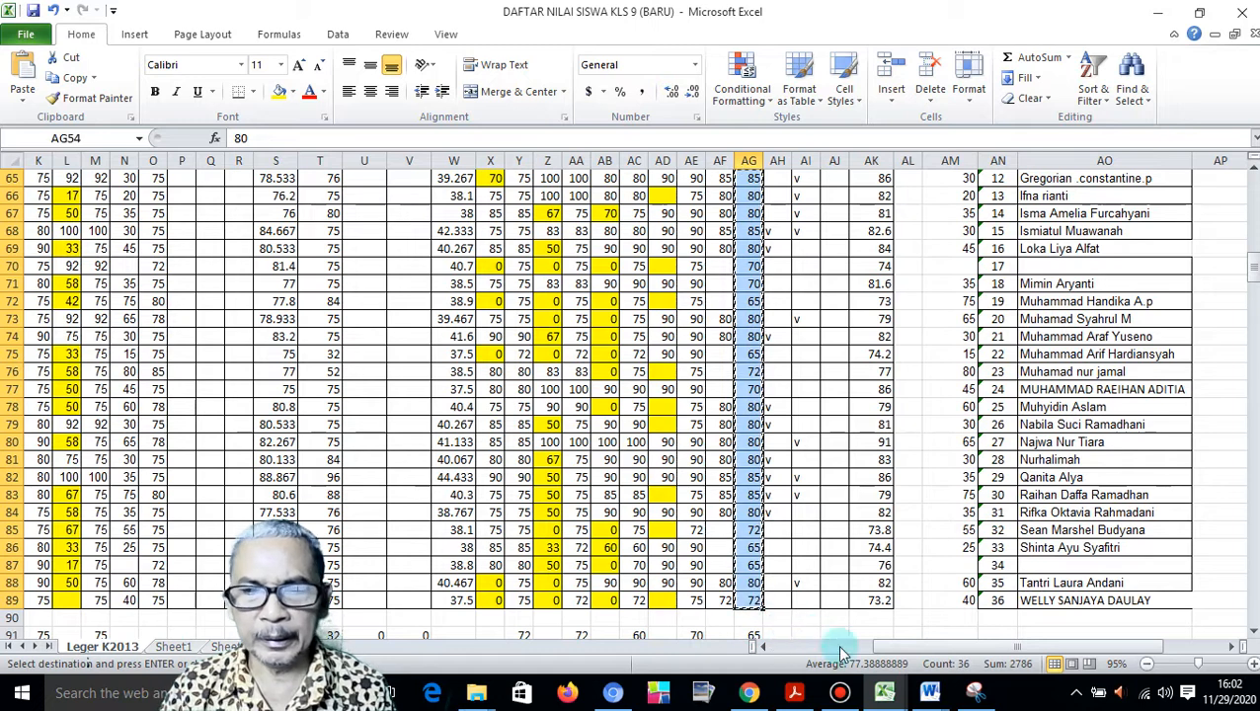
# Paste the copied competency 5 scores into the skills template's Nilai column, starting at G150 for KD 4.5.
pyautogui.moveTo(893, 691)
pyautogui.click(987, 602)
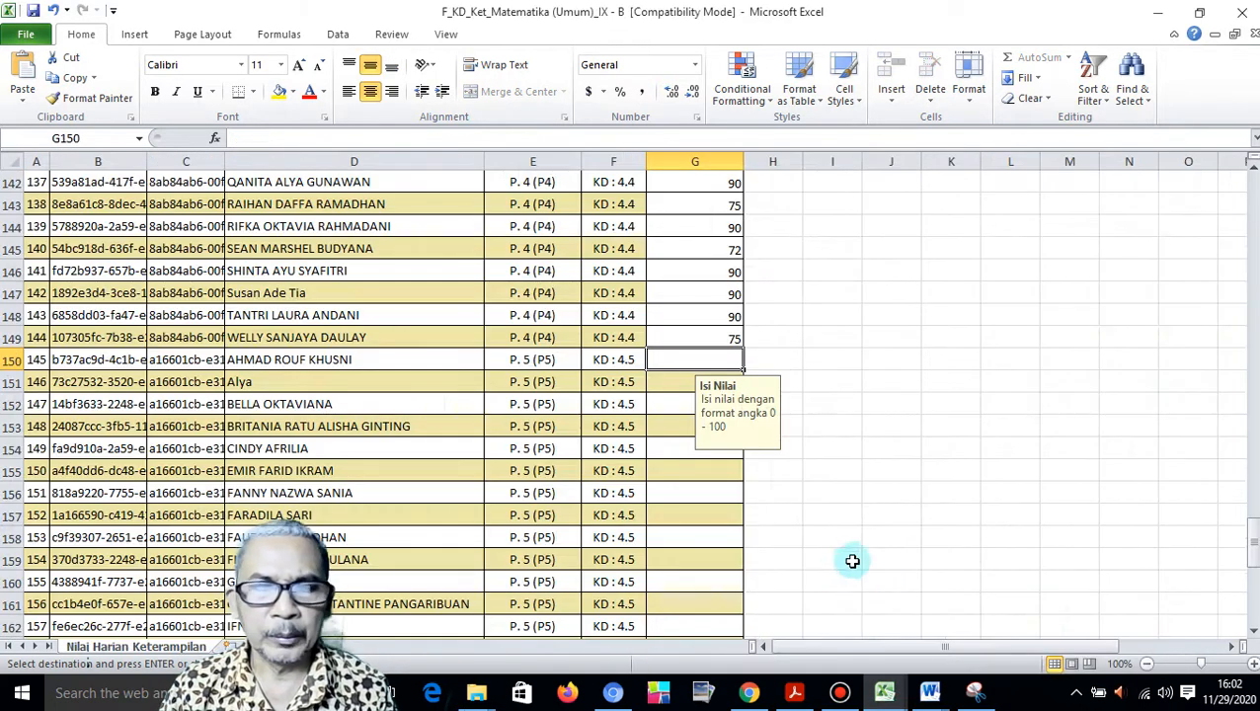
pyautogui.hotkey('ctrl', 'v')
# Review the pasted scores for KD 4.5 and KD 4.4, and save and close the skills template.
pyautogui.scroll(-12, 781, 519)
pyautogui.scroll(12, 781, 518)
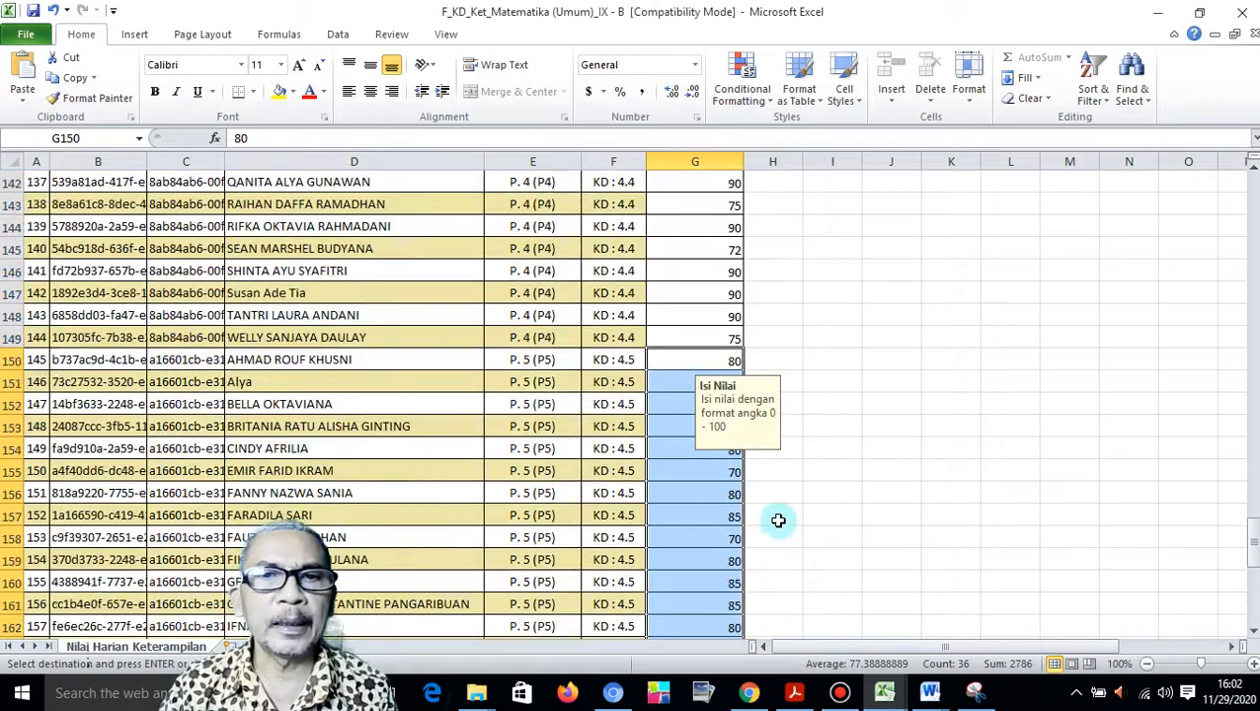
pyautogui.scroll(4, 778, 520)
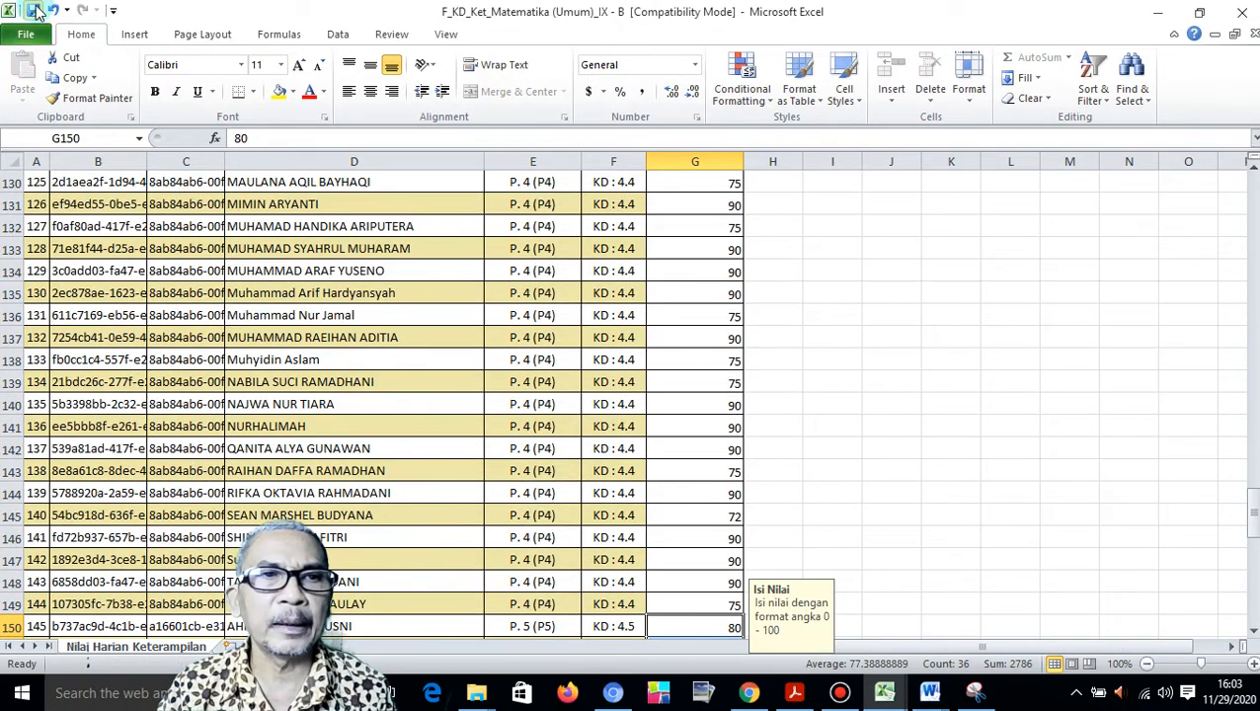
pyautogui.click(1247, 14)
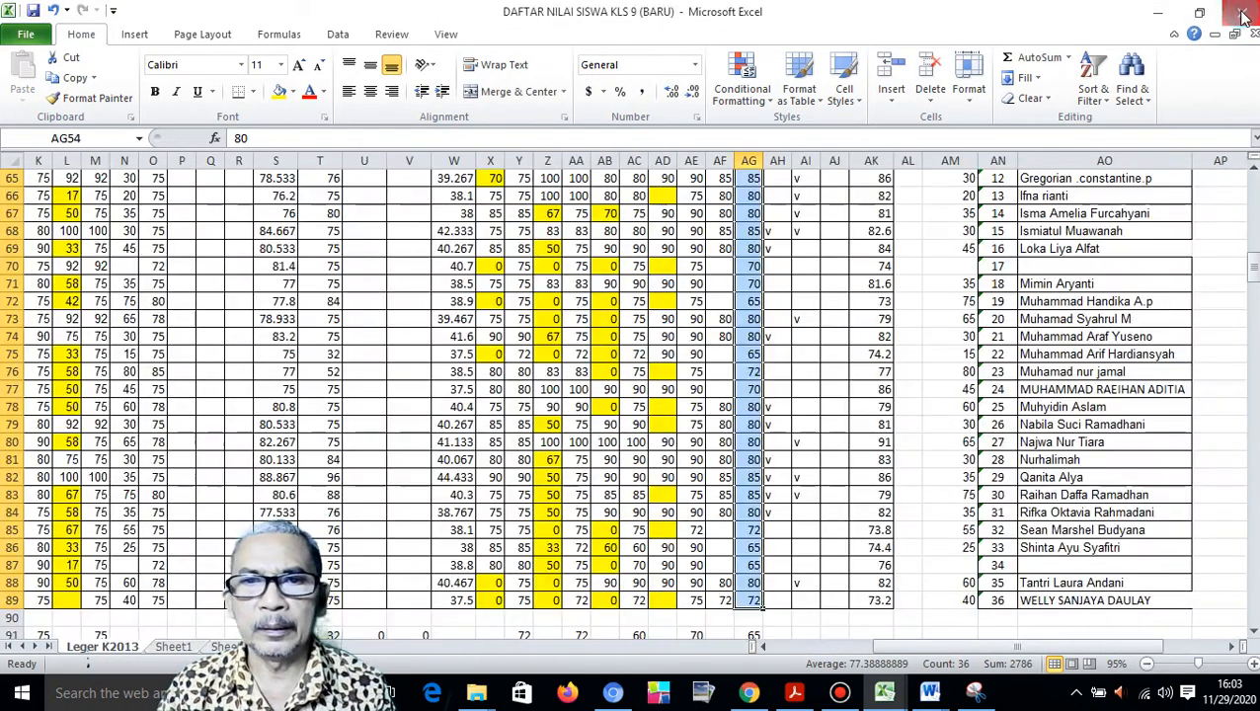
# Open the spiritual attitude template F_Spiritual_Matematika (Umum)_IX - B from the Downloads folder and enable editing.
pyautogui.click(476, 692)
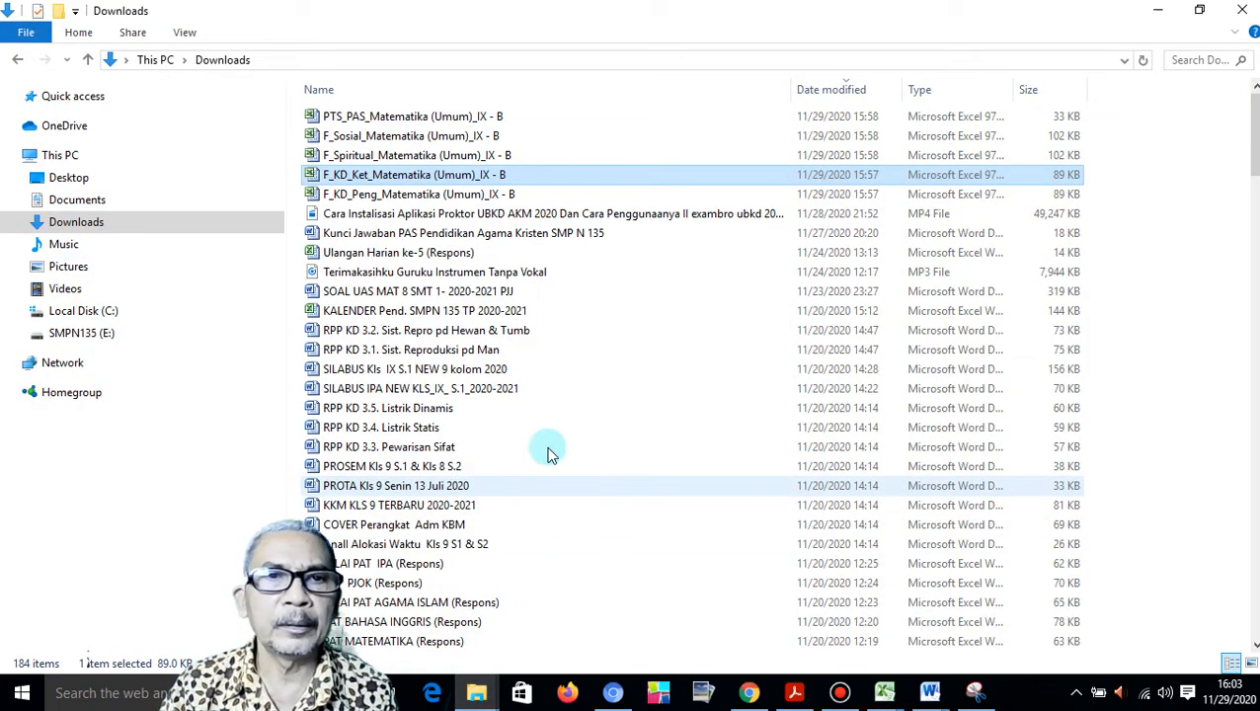
pyautogui.click(460, 159)
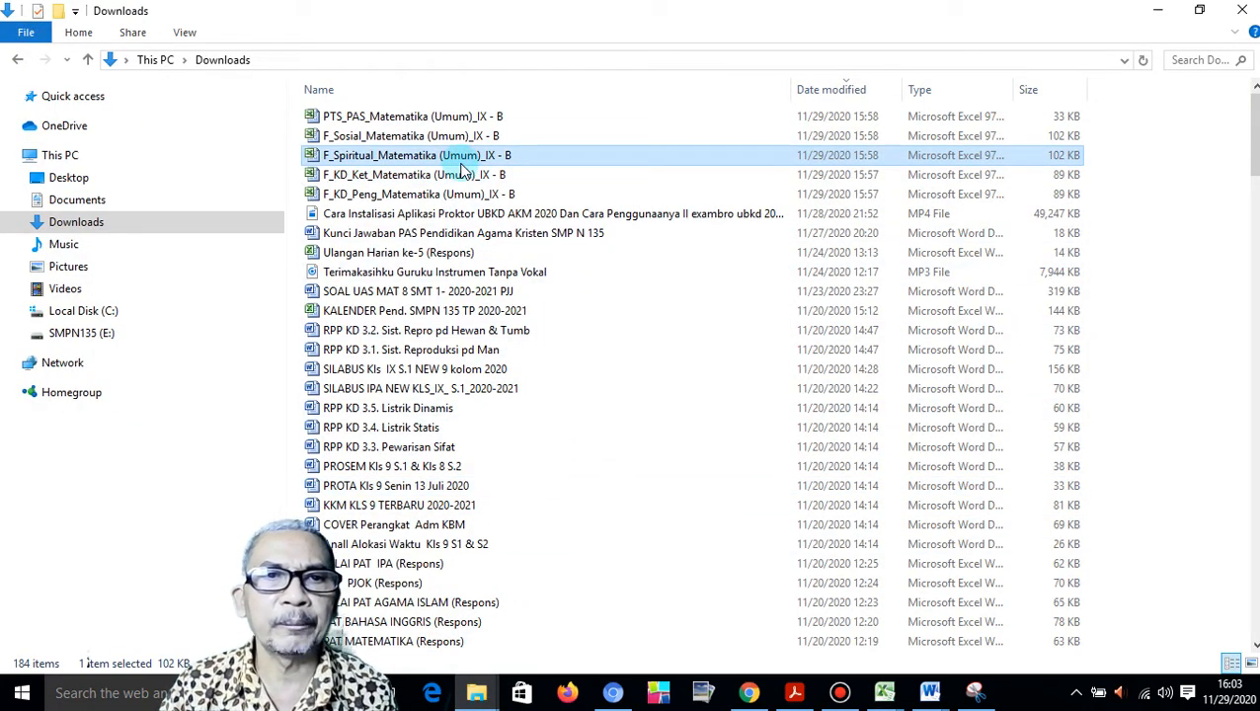
pyautogui.doubleClick(460, 161)
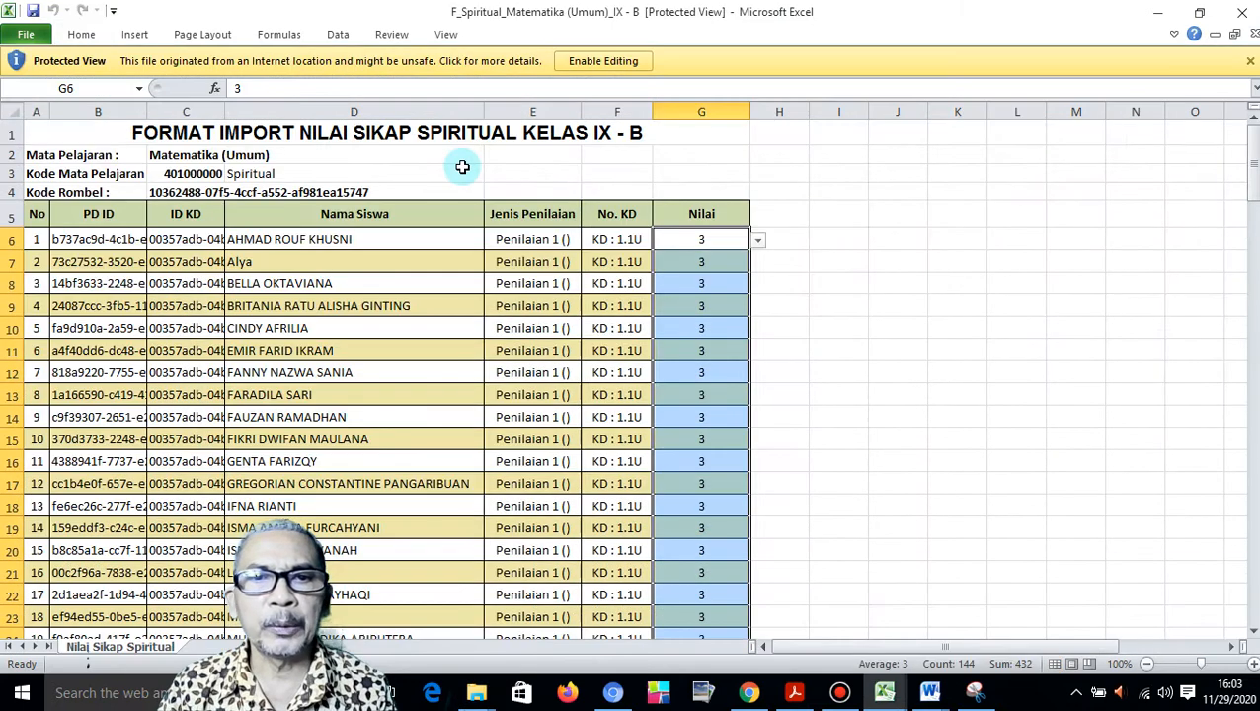
pyautogui.click(619, 61)
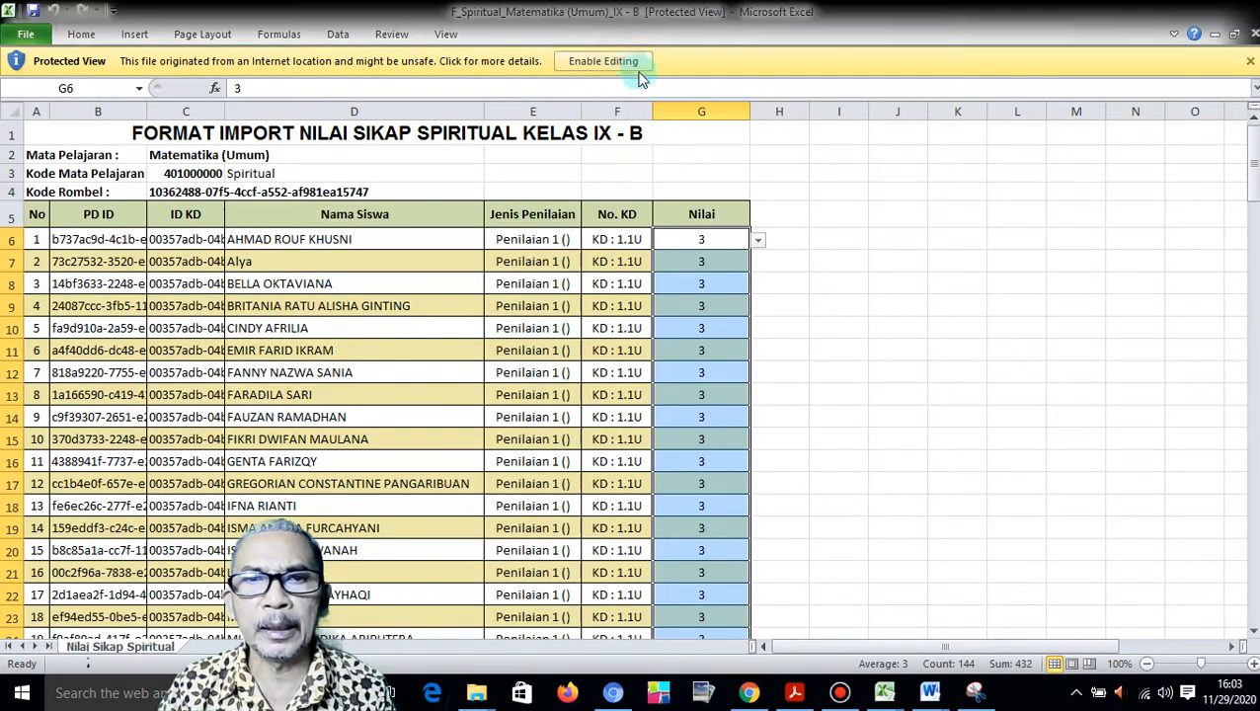
# Review the prefilled Nilai column of the spiritual attitude template, and save and close the file.
pyautogui.scroll(-9, 737, 435)
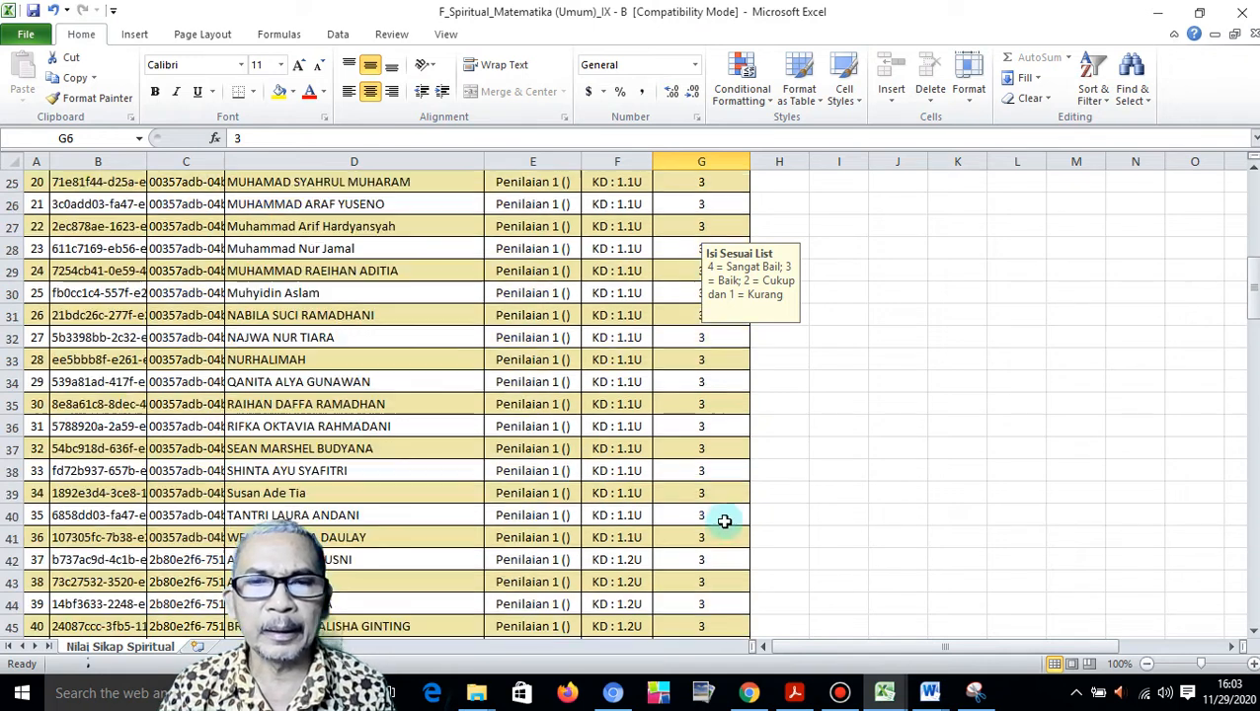
pyautogui.scroll(9, 711, 527)
pyautogui.click(33, 11)
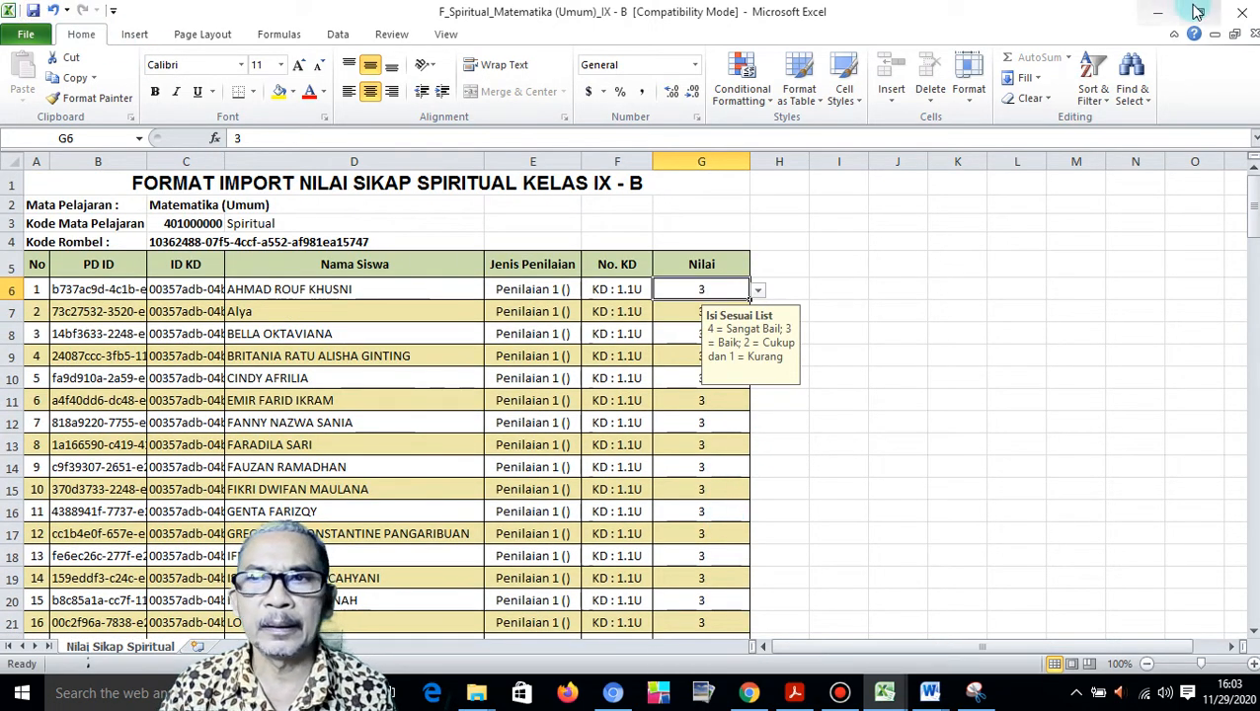
pyautogui.click(1243, 14)
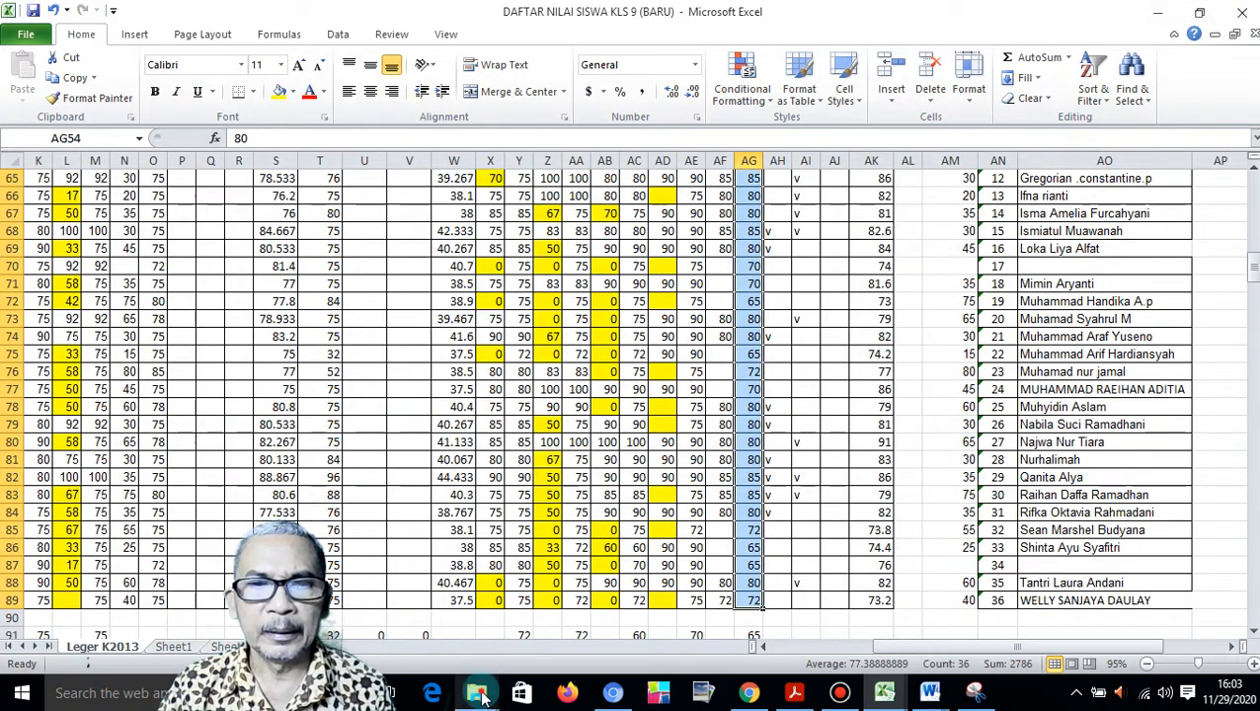
# Open the social attitude template F_Sosial_Matematika (Umum)_IX - B from the Downloads folder, review its Nilai column and enable editing.
pyautogui.moveTo(503, 674)
pyautogui.click(455, 612)
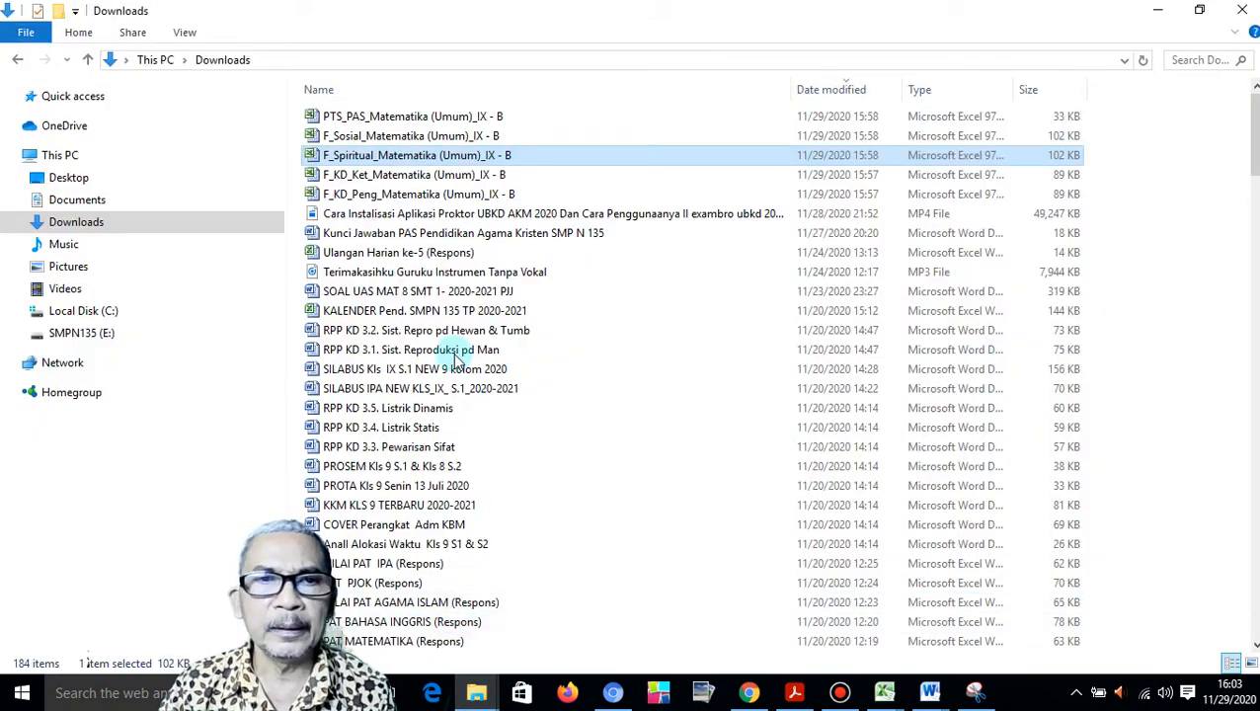
pyautogui.click(446, 138)
pyautogui.doubleClick(496, 140)
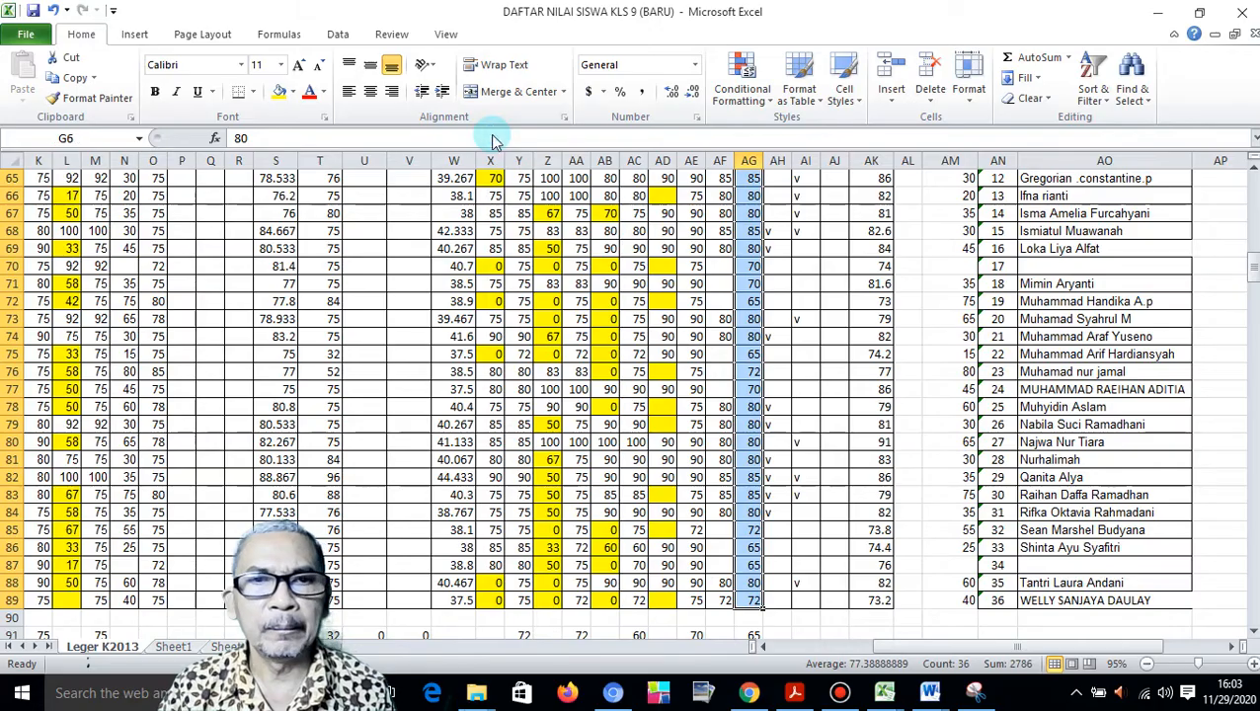
pyautogui.scroll(-20, 726, 506)
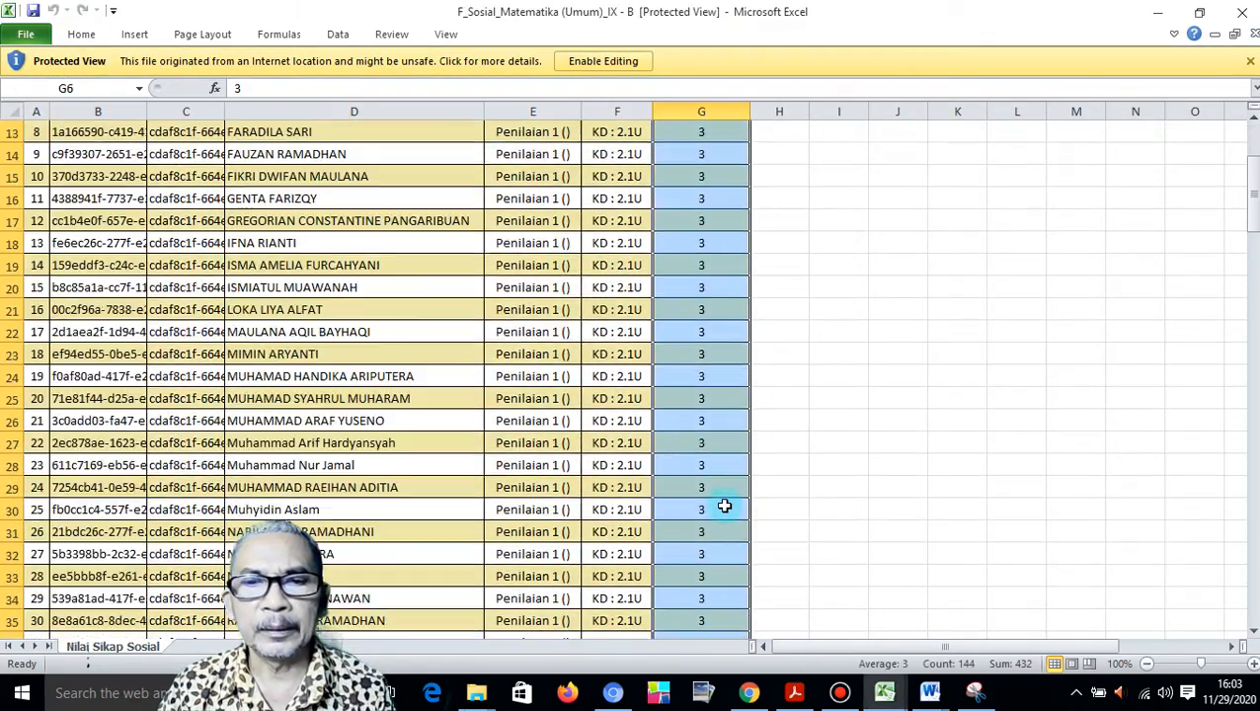
pyautogui.scroll(20, 724, 509)
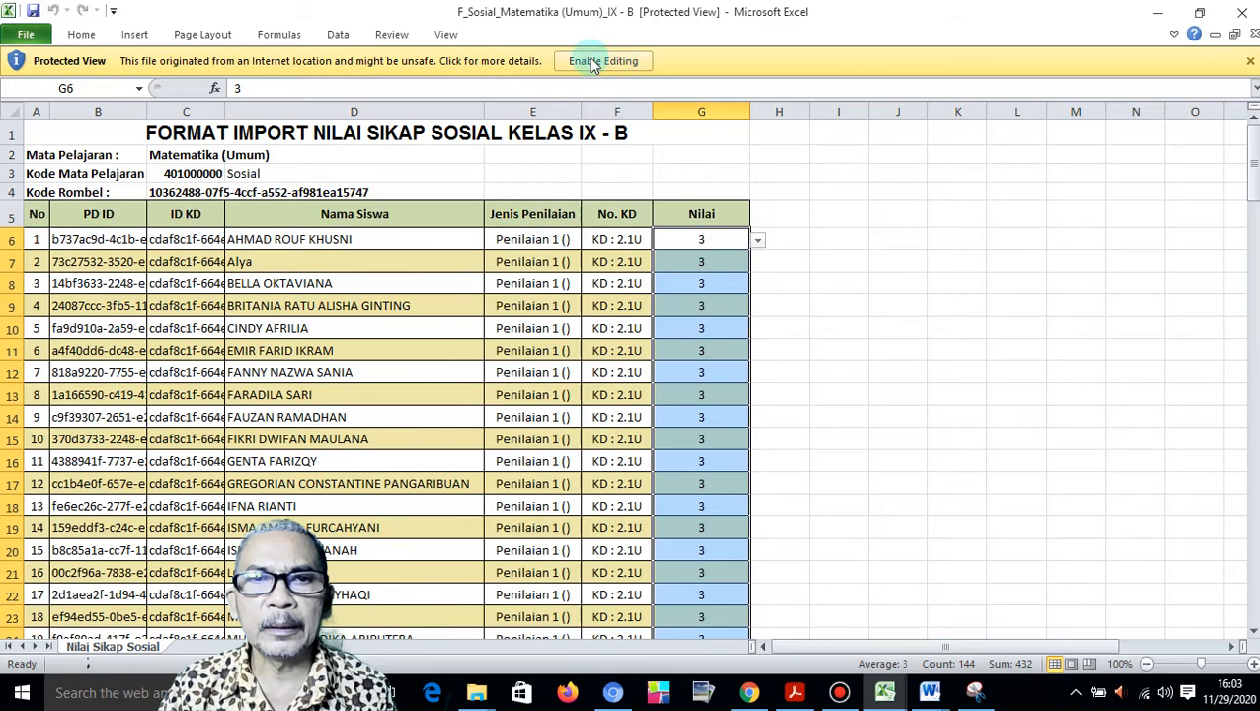
pyautogui.click(593, 61)
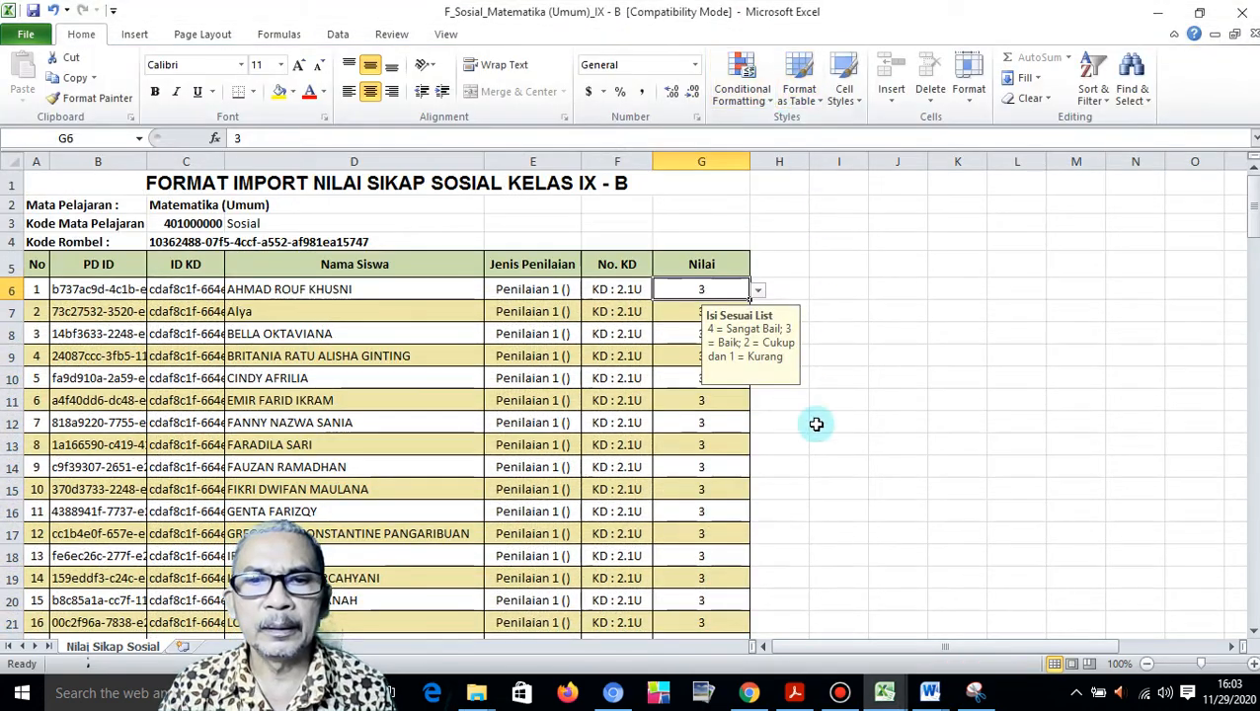
# Review the prefilled Nilai column of the social attitude template through KD 2.3U, and save and close the file.
pyautogui.scroll(-5, 747, 505)
pyautogui.scroll(-10, 747, 505)
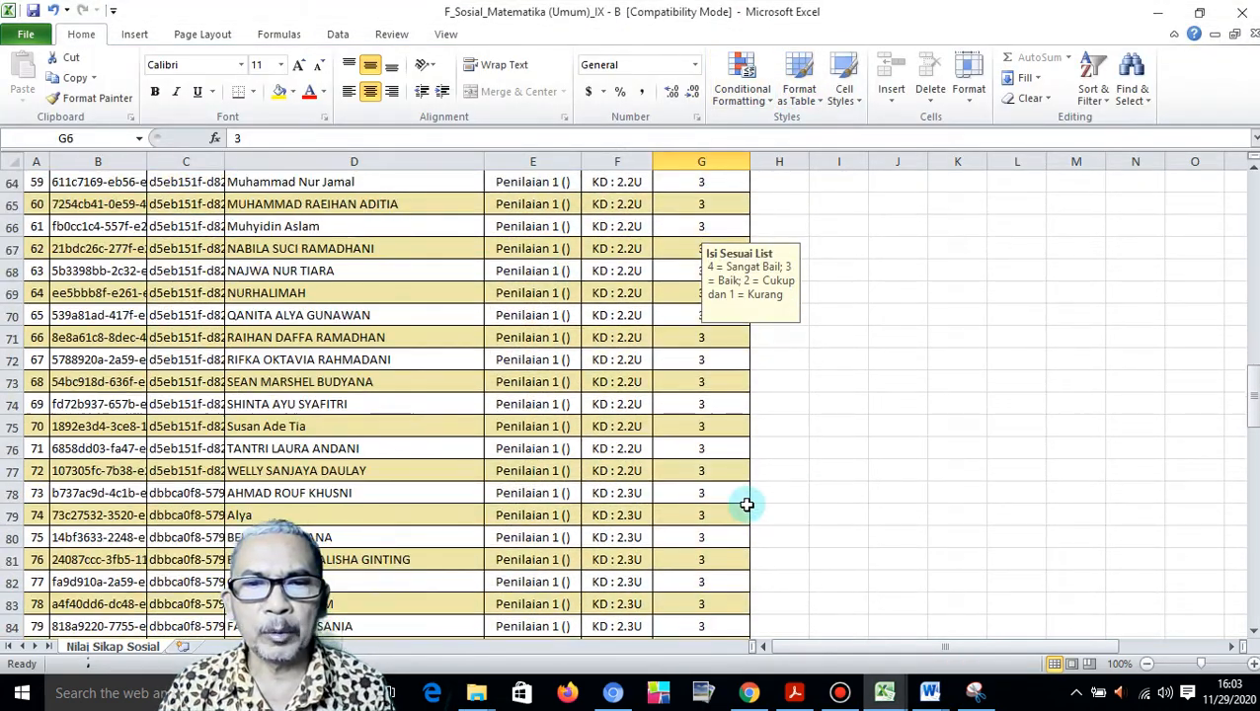
pyautogui.scroll(4, 746, 505)
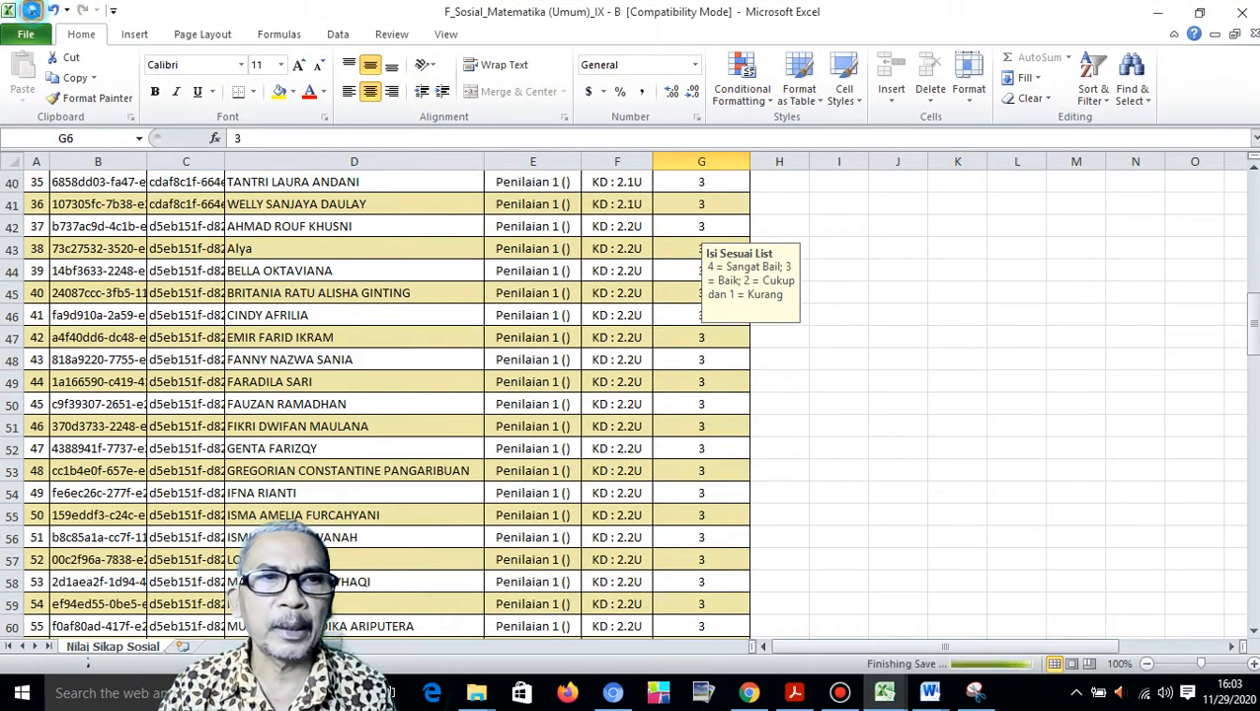
pyautogui.click(33, 14)
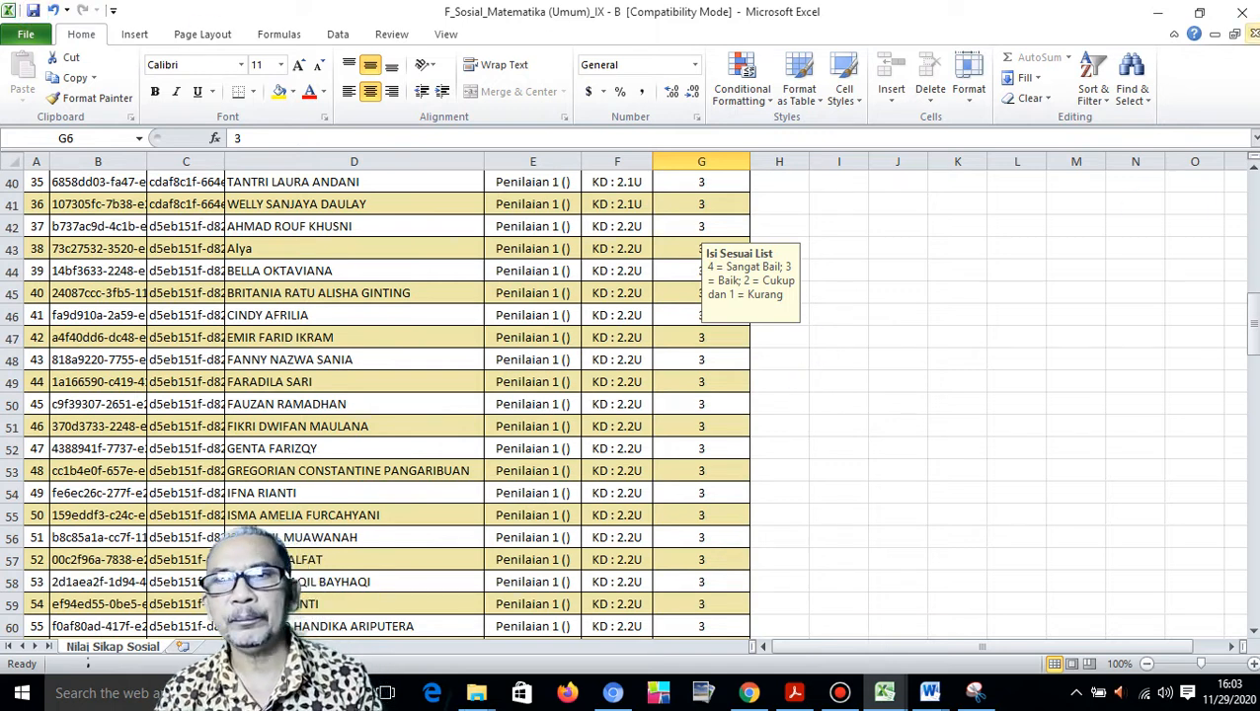
pyautogui.click(1246, 12)
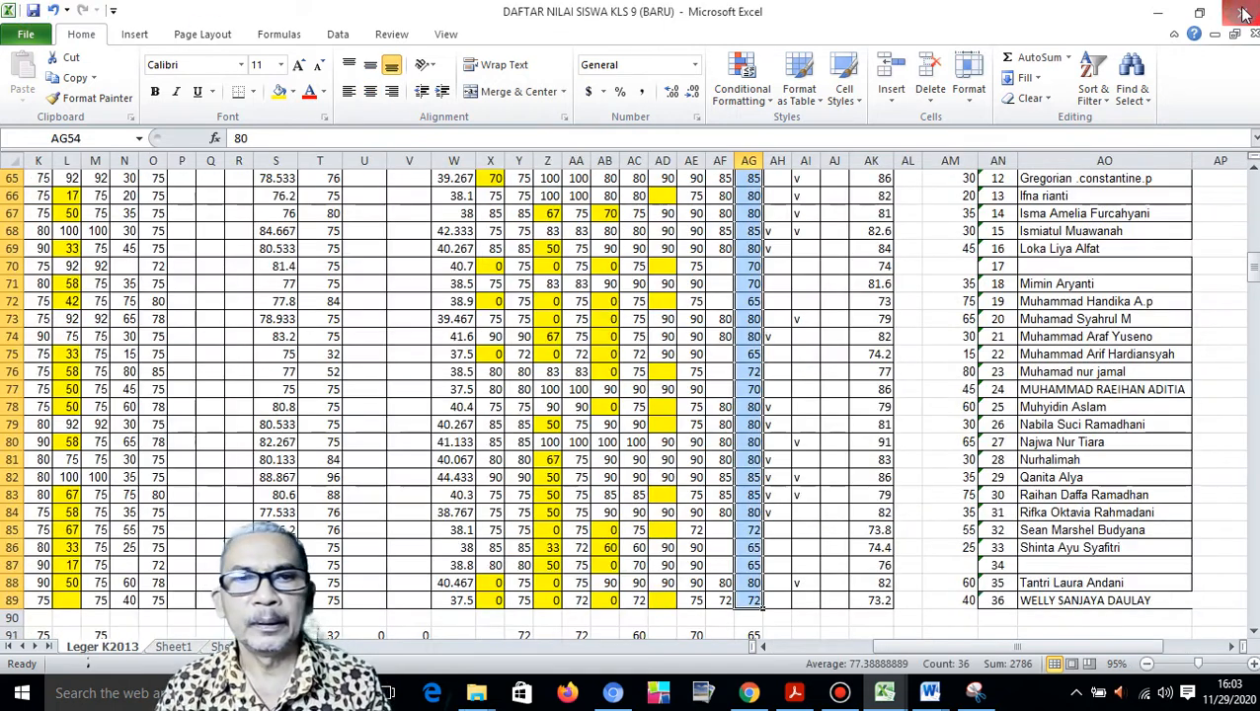
# Open the template PTS_PAS_Matematika (Umum)_IX - B from the Downloads folder and examine its PTS and PAS columns.
pyautogui.click(475, 693)
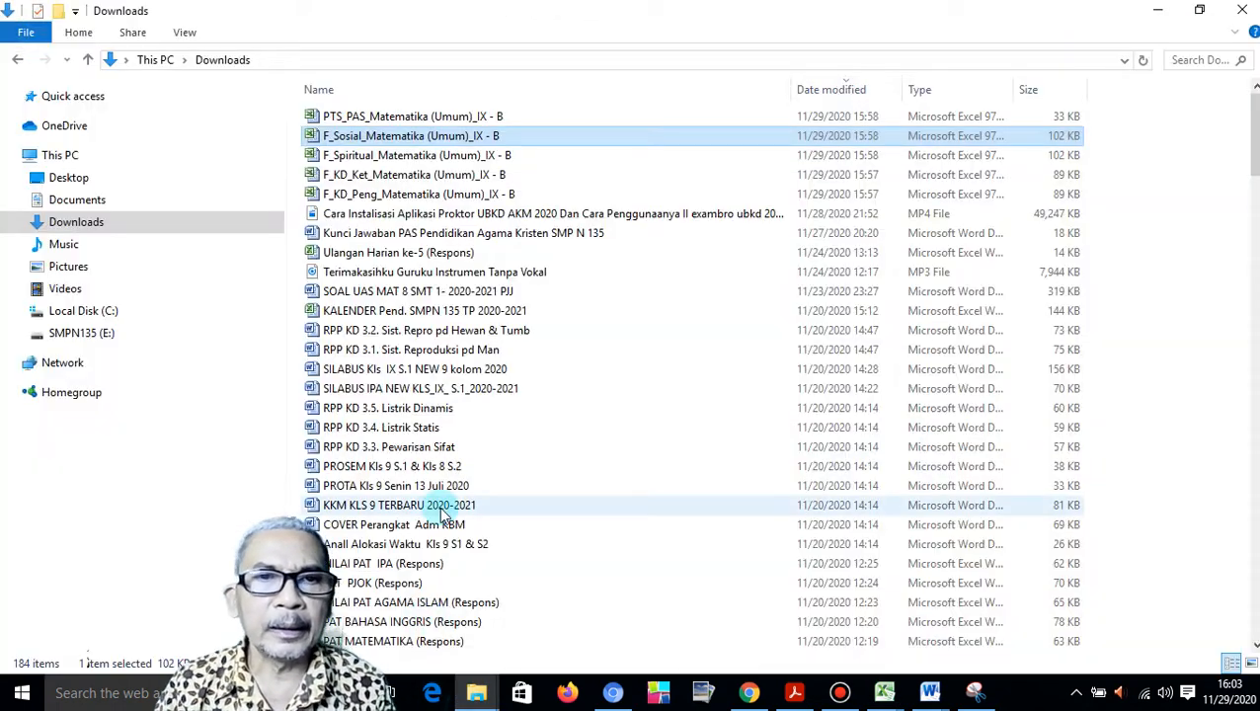
pyautogui.click(387, 116)
pyautogui.doubleClick(465, 119)
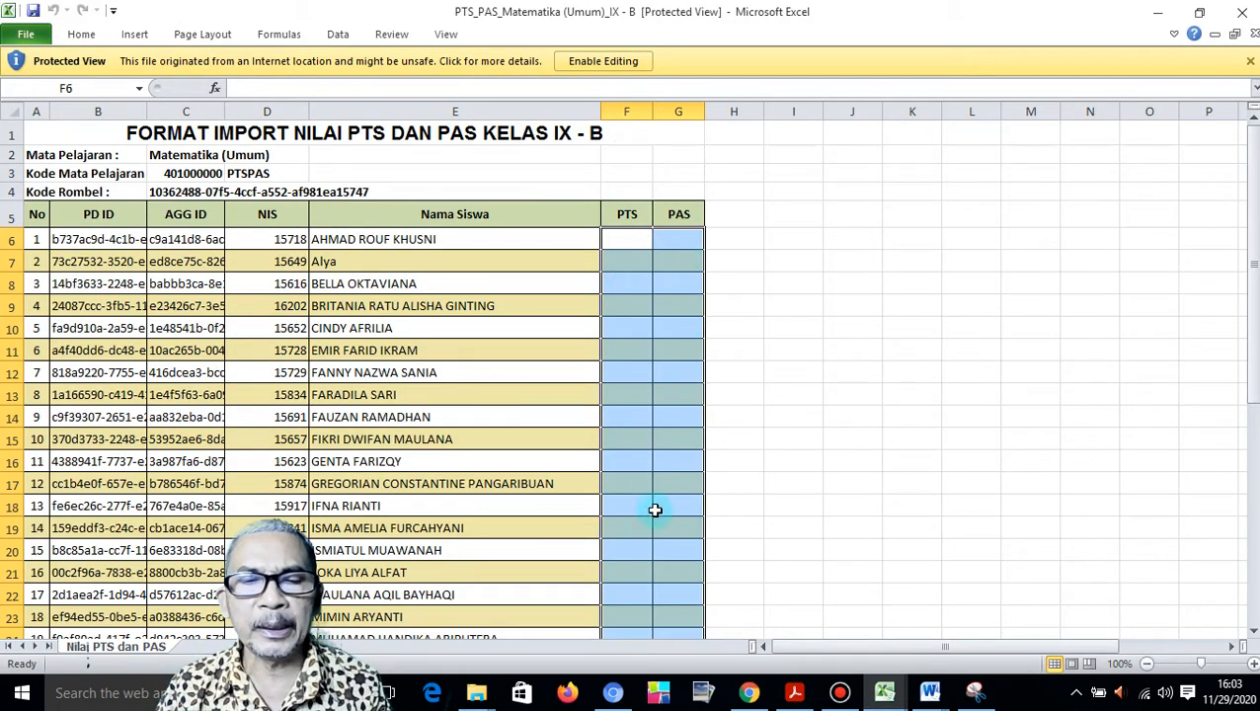
pyautogui.scroll(-2, 664, 549)
pyautogui.scroll(2, 665, 549)
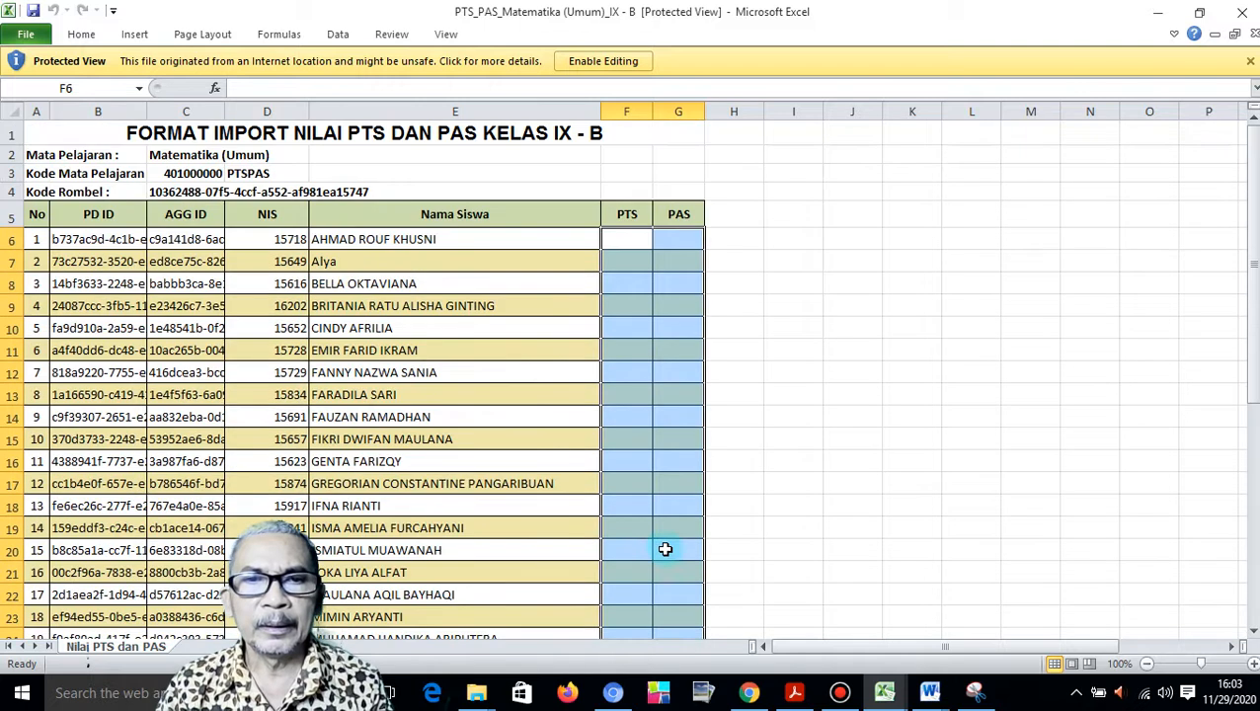
pyautogui.click(628, 239)
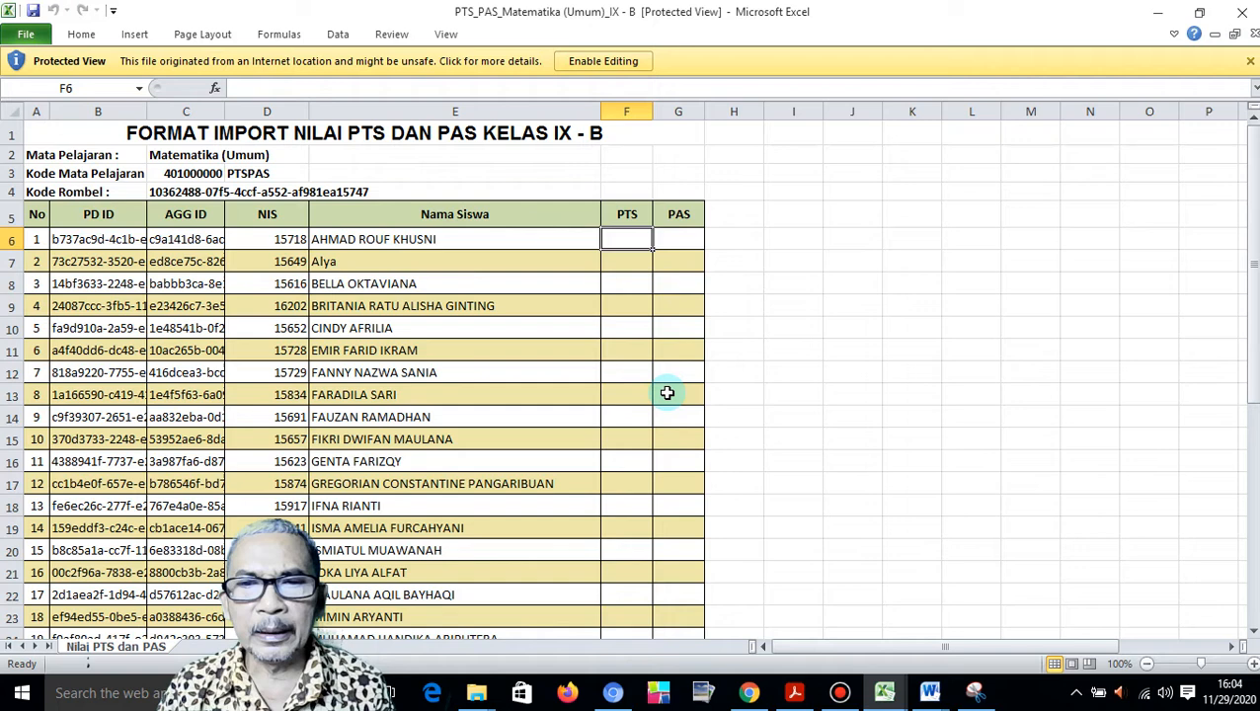
# Switch to the DAFTAR NILAI SISWA KLS 9 (BARU) workbook and examine the PTS and PAS columns on the Leger K2013 sheet.
pyautogui.click(884, 696)
pyautogui.click(726, 627)
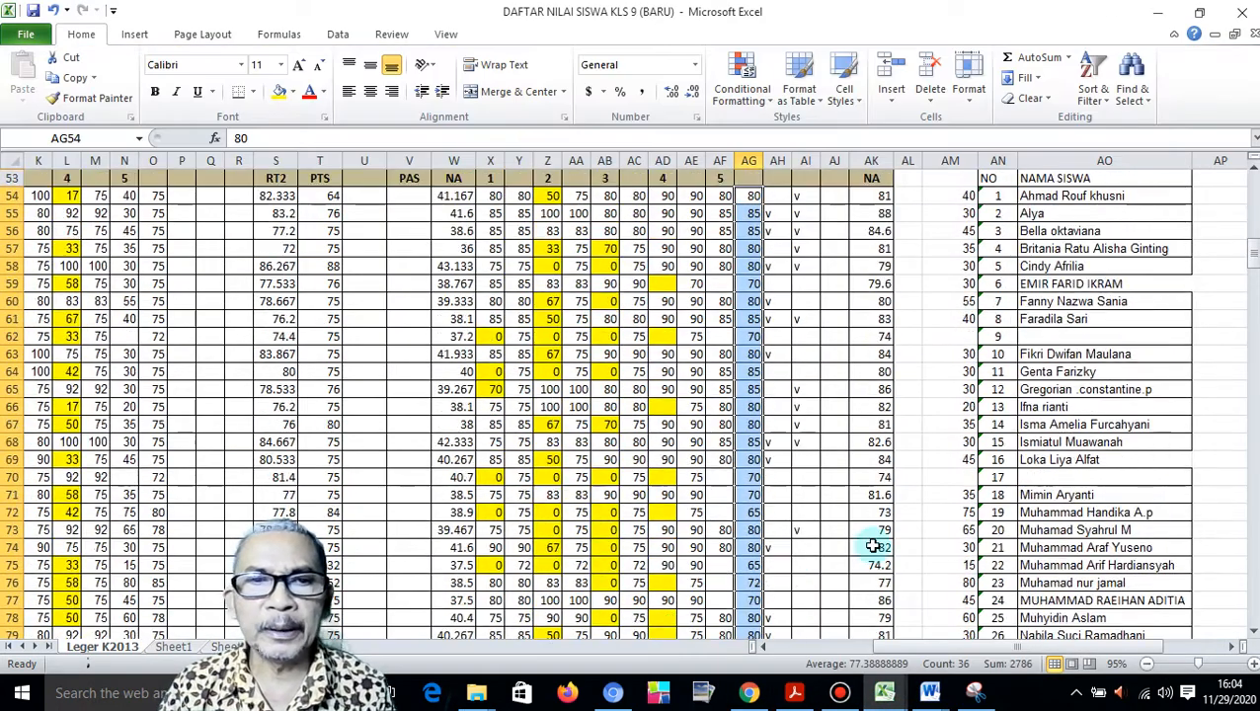
pyautogui.scroll(1, 584, 451)
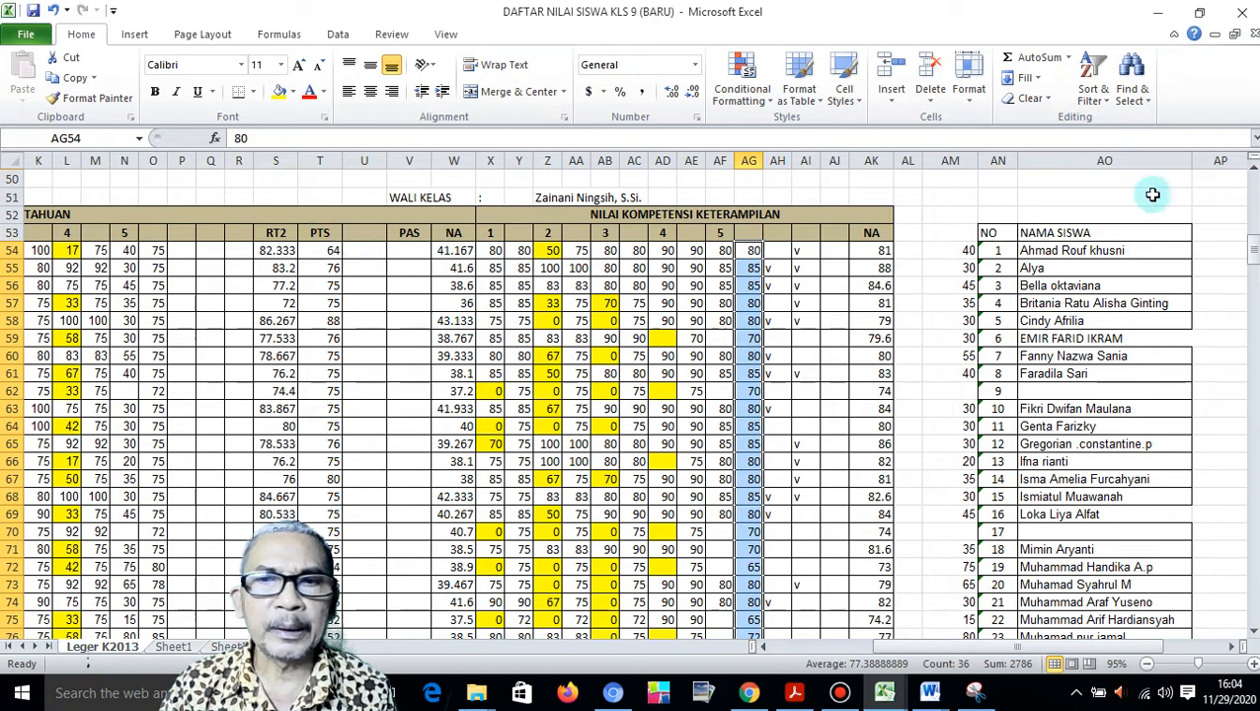
pyautogui.moveTo(1252, 247); pyautogui.dragTo(1252, 176)
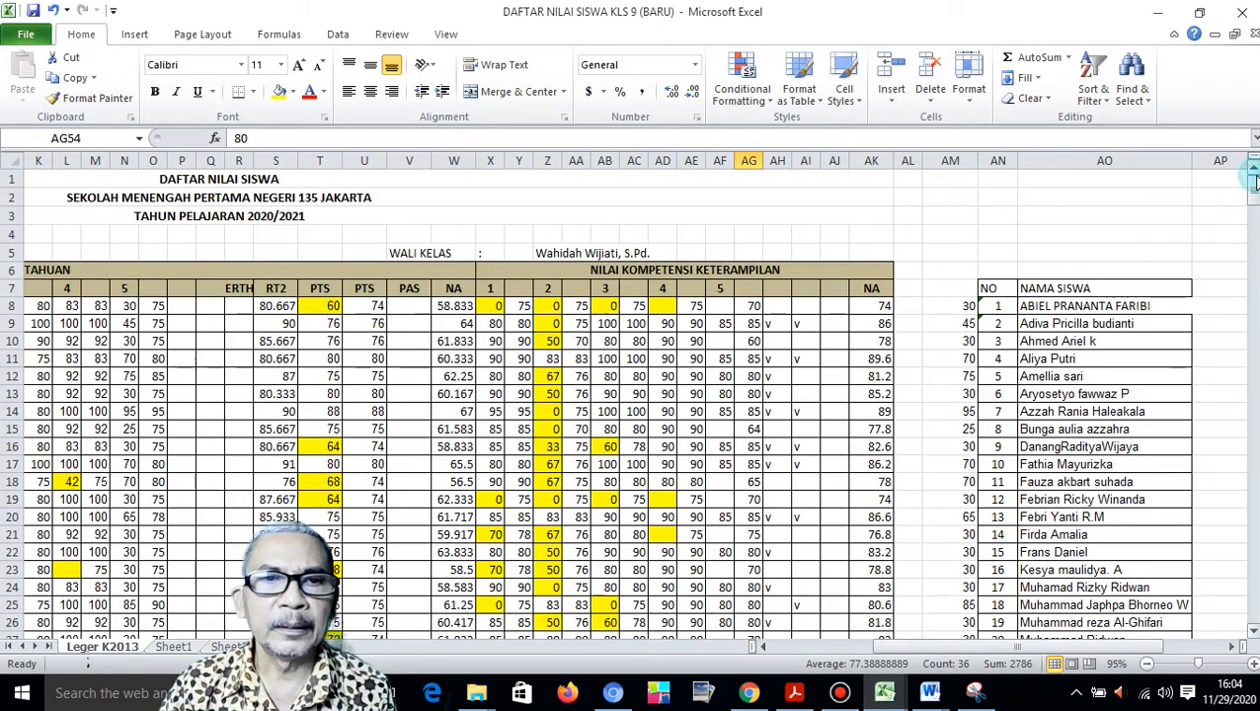
pyautogui.click(361, 288)
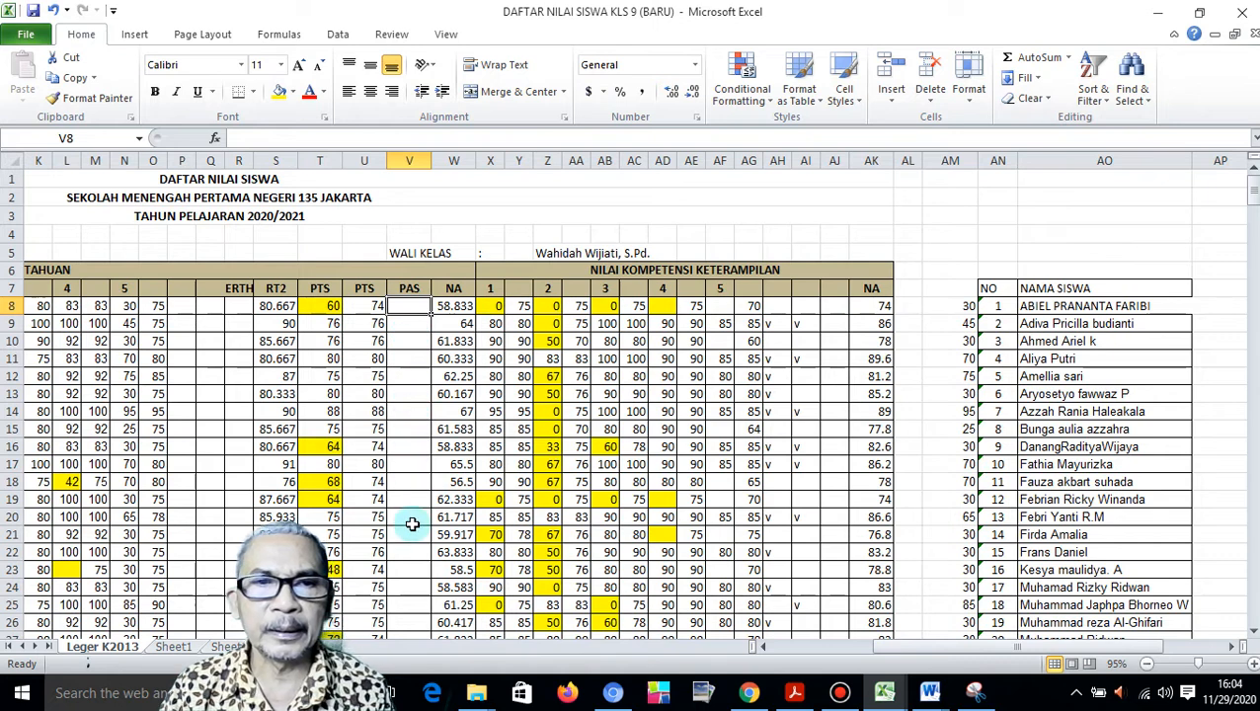
pyautogui.scroll(-4, 411, 523)
pyautogui.scroll(3, 409, 494)
pyautogui.moveTo(378, 251); pyautogui.dragTo(391, 580)
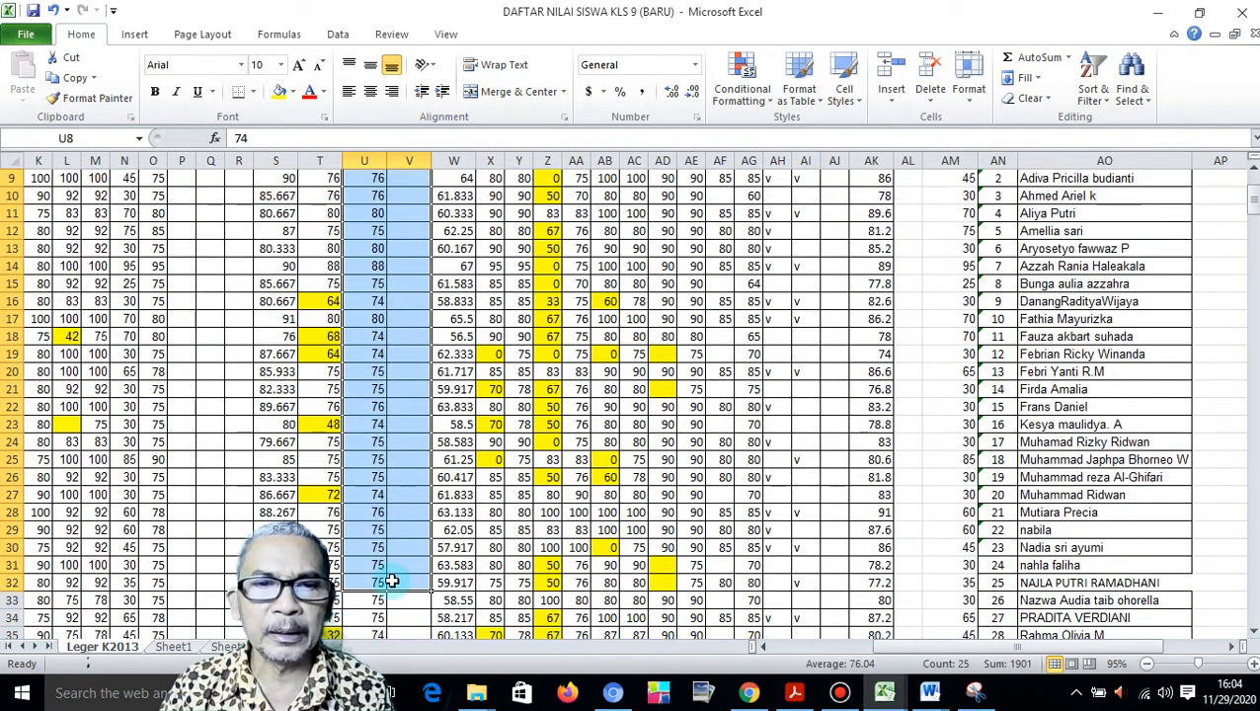
pyautogui.scroll(3, 395, 546)
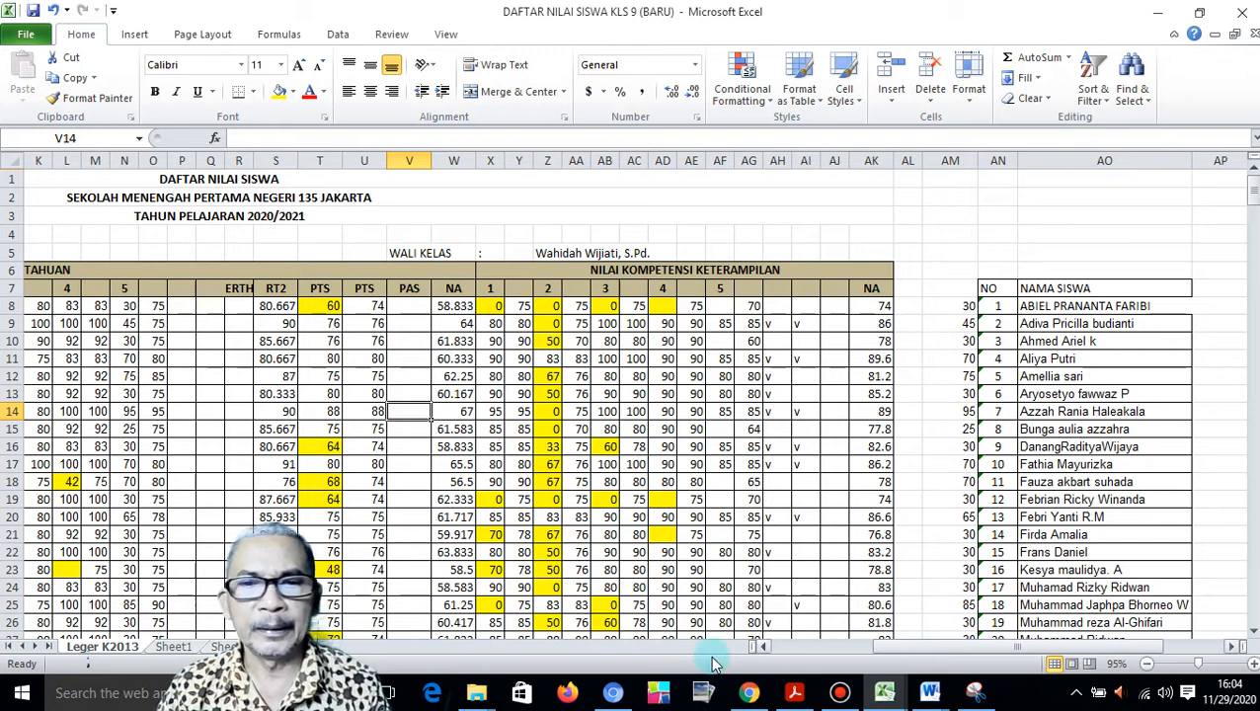
pyautogui.click(613, 696)
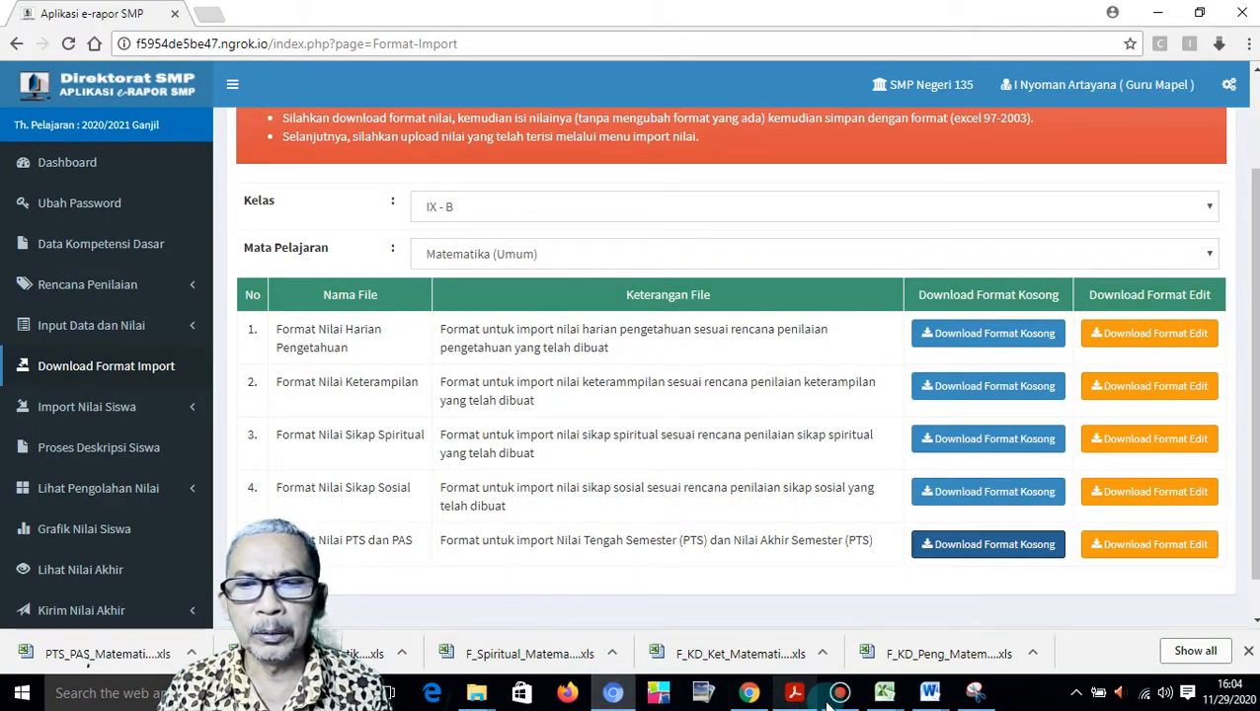
pyautogui.click(748, 694)
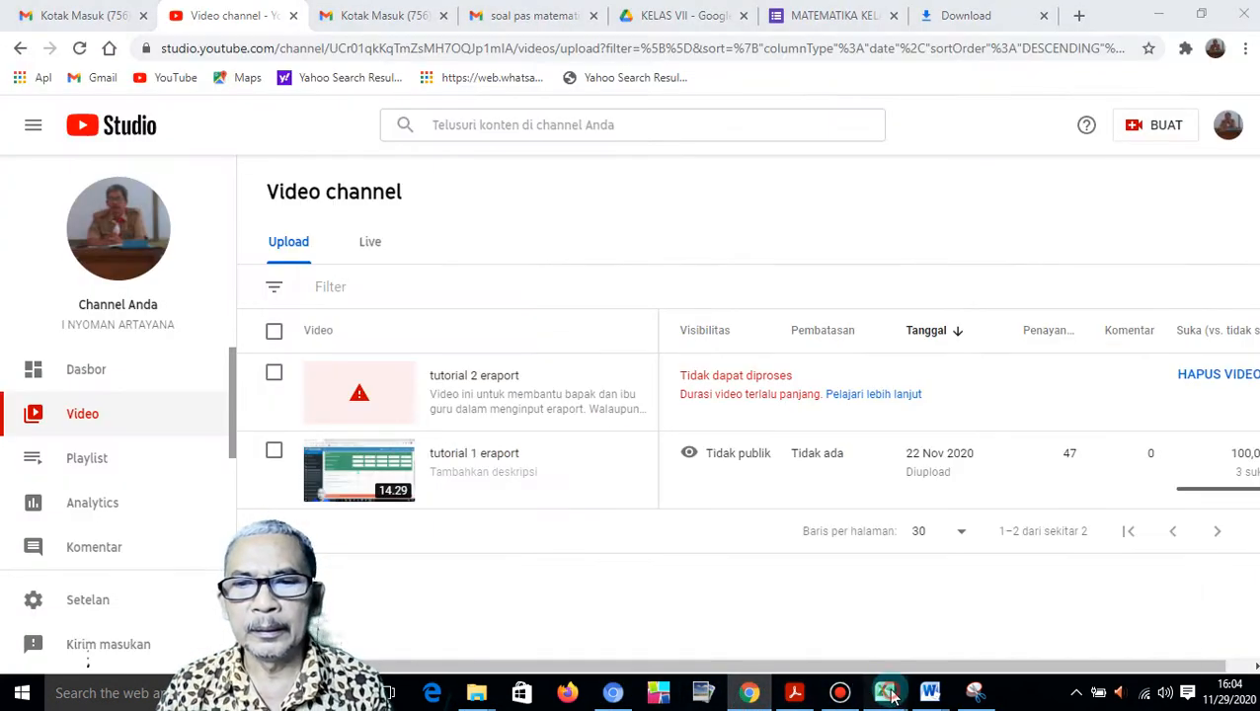
pyautogui.moveTo(884, 691)
pyautogui.click(1047, 608)
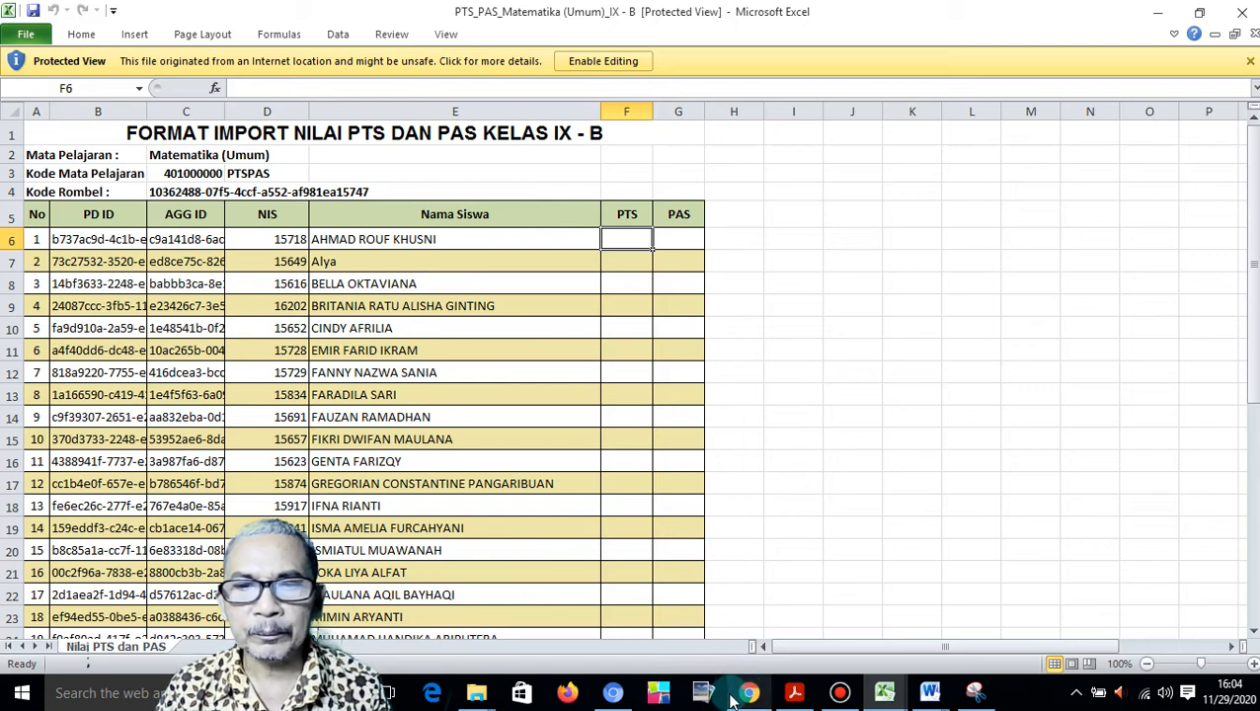
pyautogui.moveTo(742, 695)
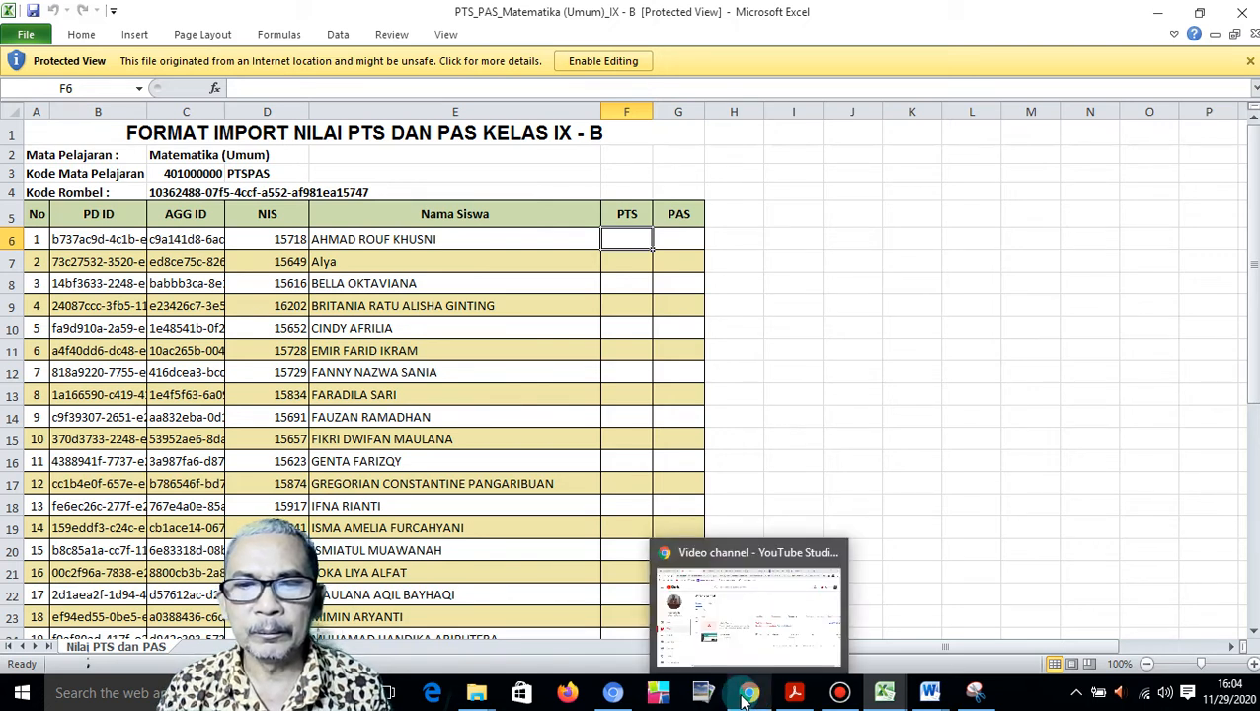
# Switch to the e-Rapor SMP web application and open the Import Nilai Pengetahuan page for importing knowledge scores.
pyautogui.click(612, 692)
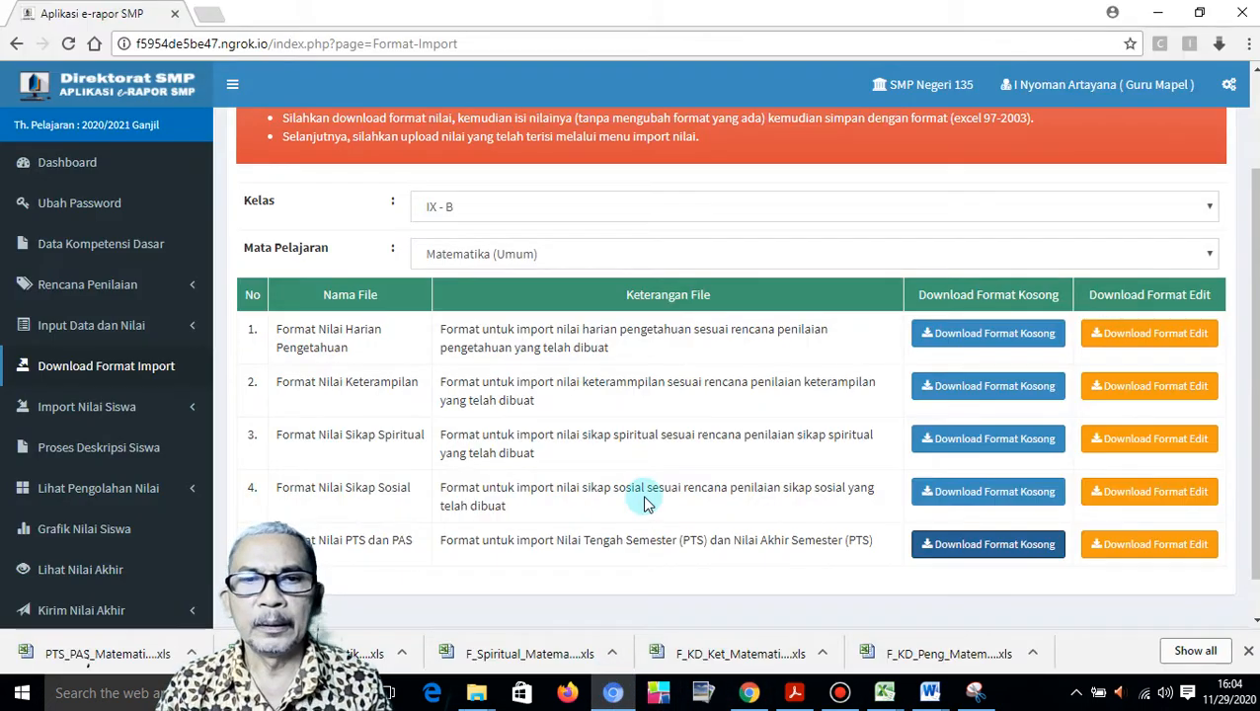
pyautogui.scroll(-1, 644, 502)
pyautogui.scroll(2, 641, 492)
pyautogui.scroll(-2, 641, 491)
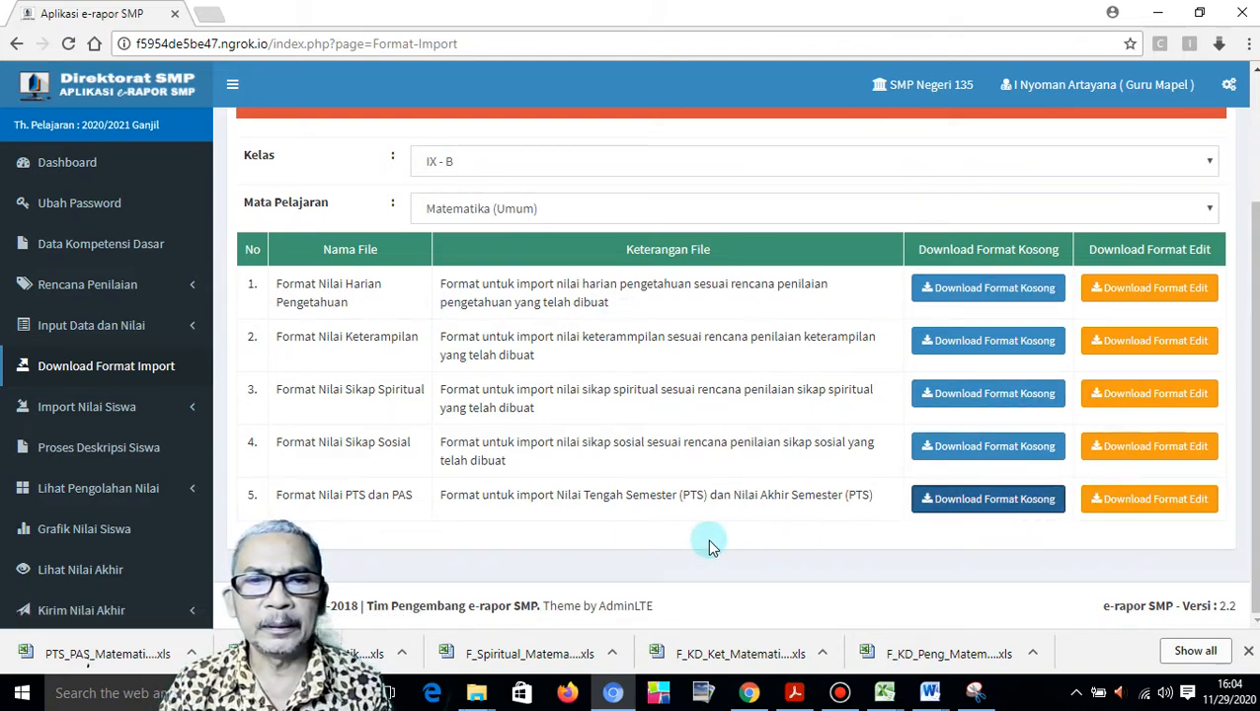
pyautogui.click(95, 415)
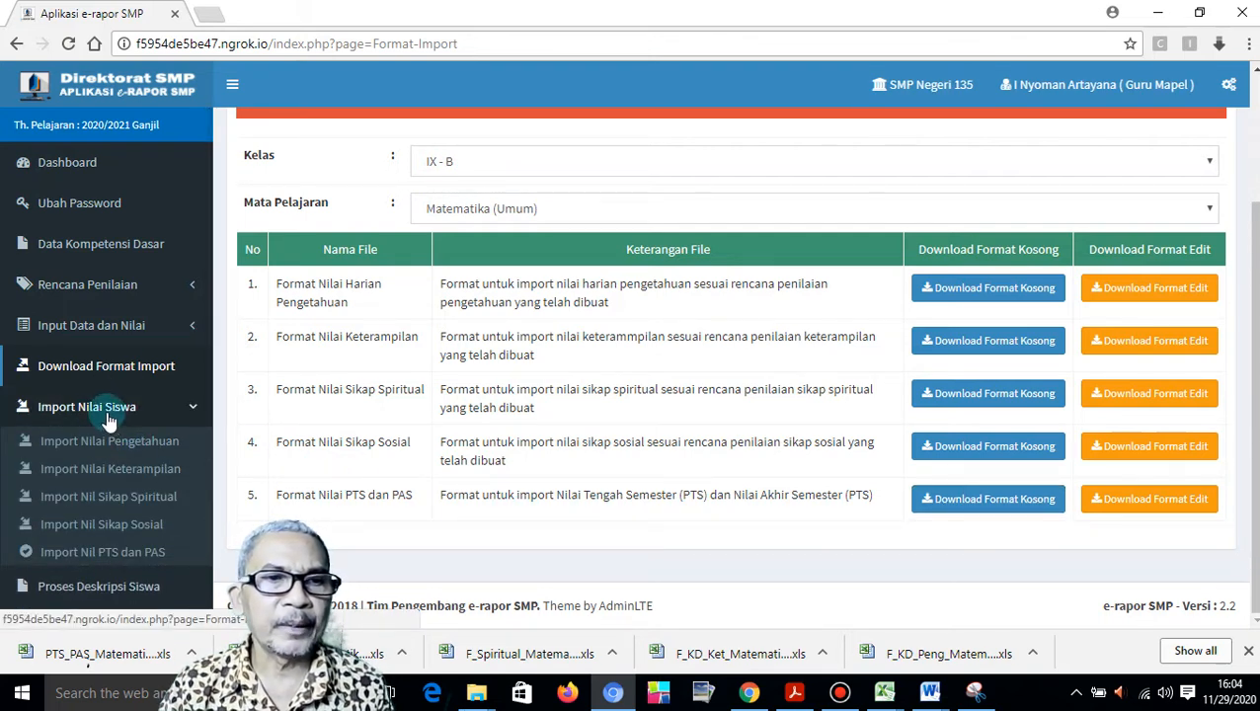
pyautogui.click(110, 414)
pyautogui.click(110, 414)
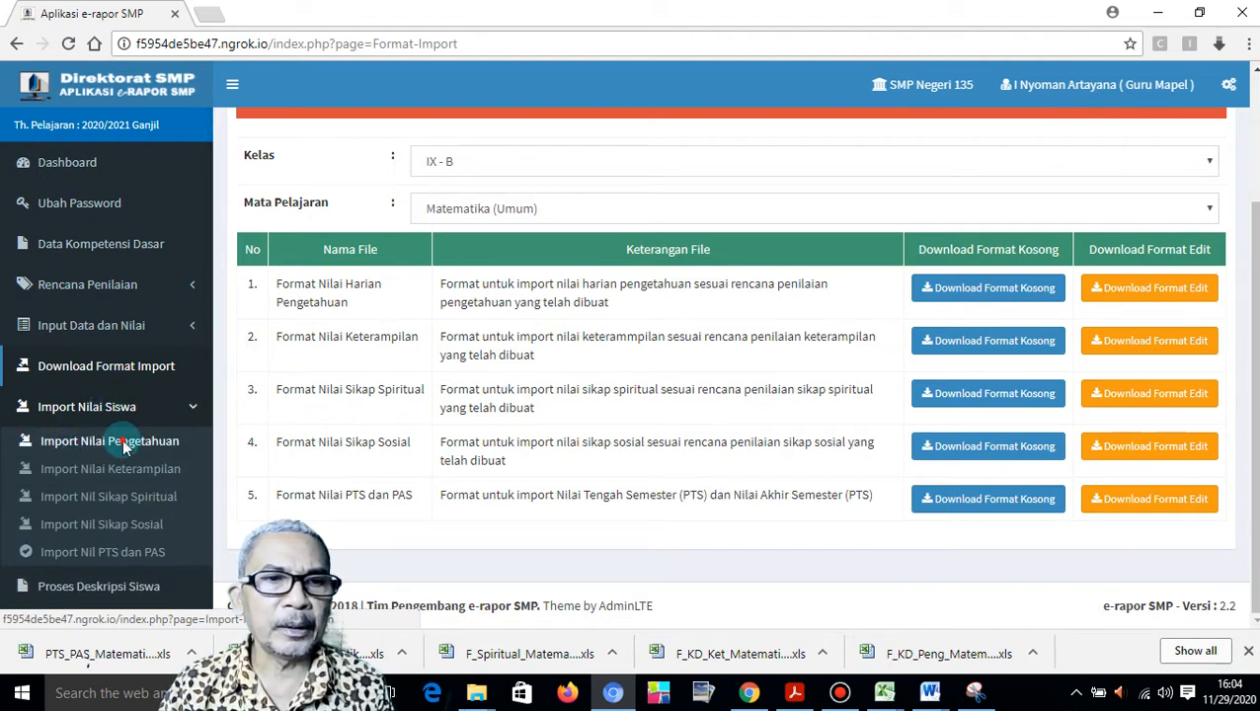
pyautogui.click(125, 446)
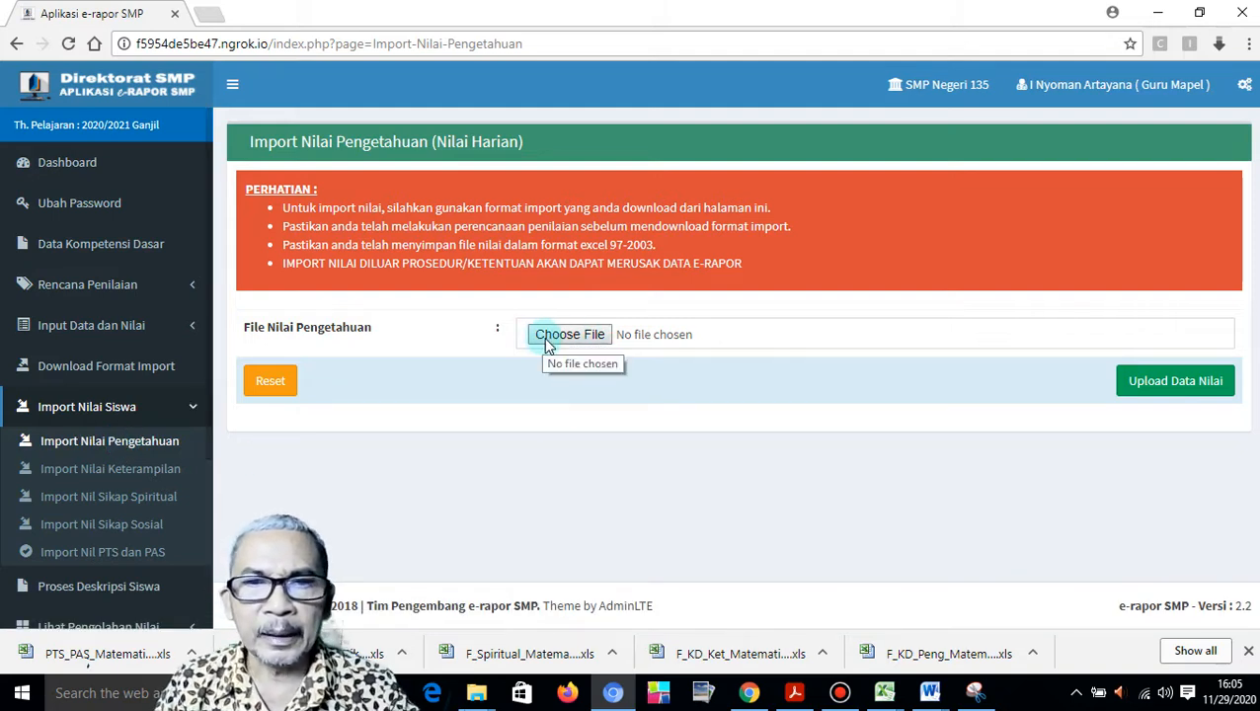
# Select F_KD_Peng_Matematika (Umum)_IX - B from the Downloads folder as the knowledge score file for import.
pyautogui.click(604, 337)
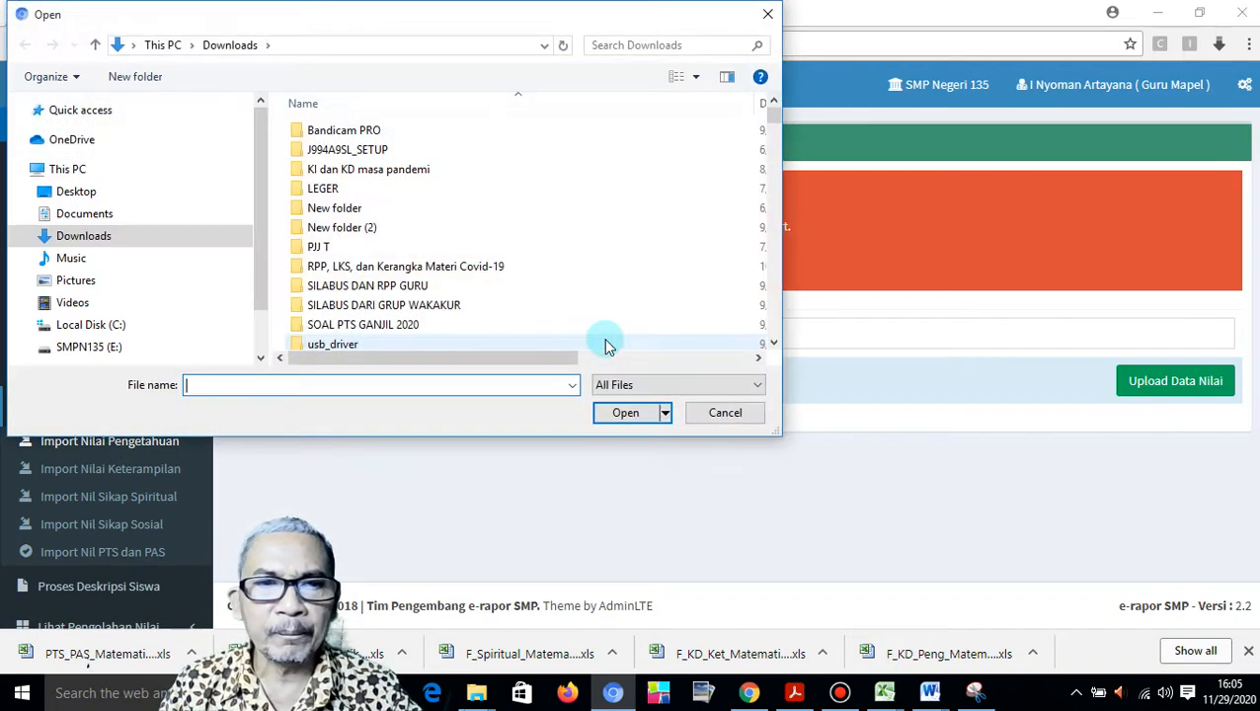
pyautogui.click(151, 237)
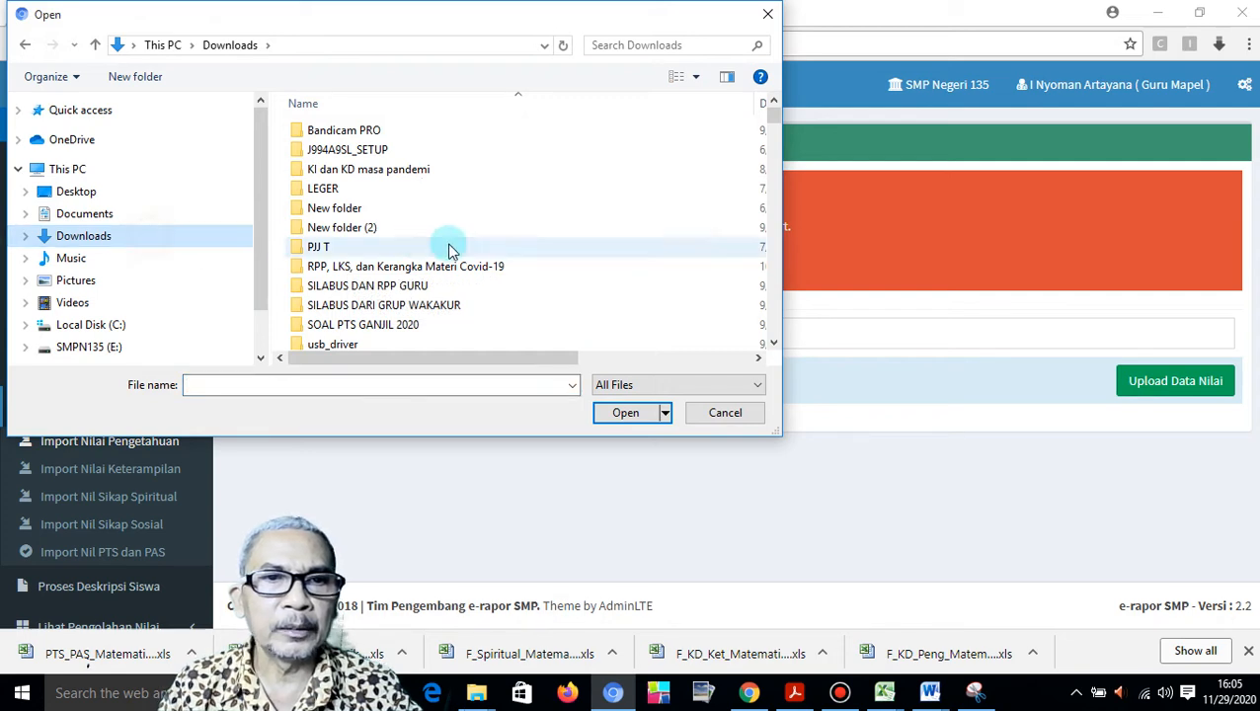
pyautogui.scroll(-10, 451, 248)
pyautogui.scroll(1, 478, 264)
pyautogui.scroll(-7, 477, 265)
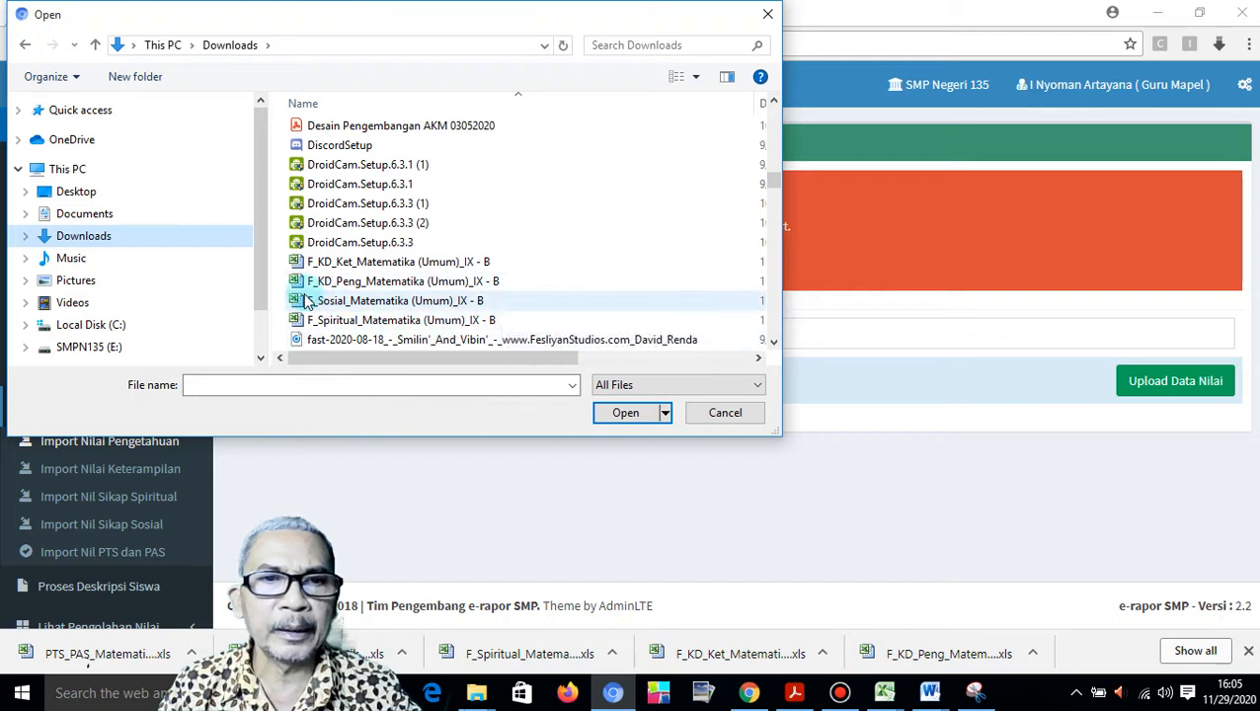
pyautogui.click(470, 285)
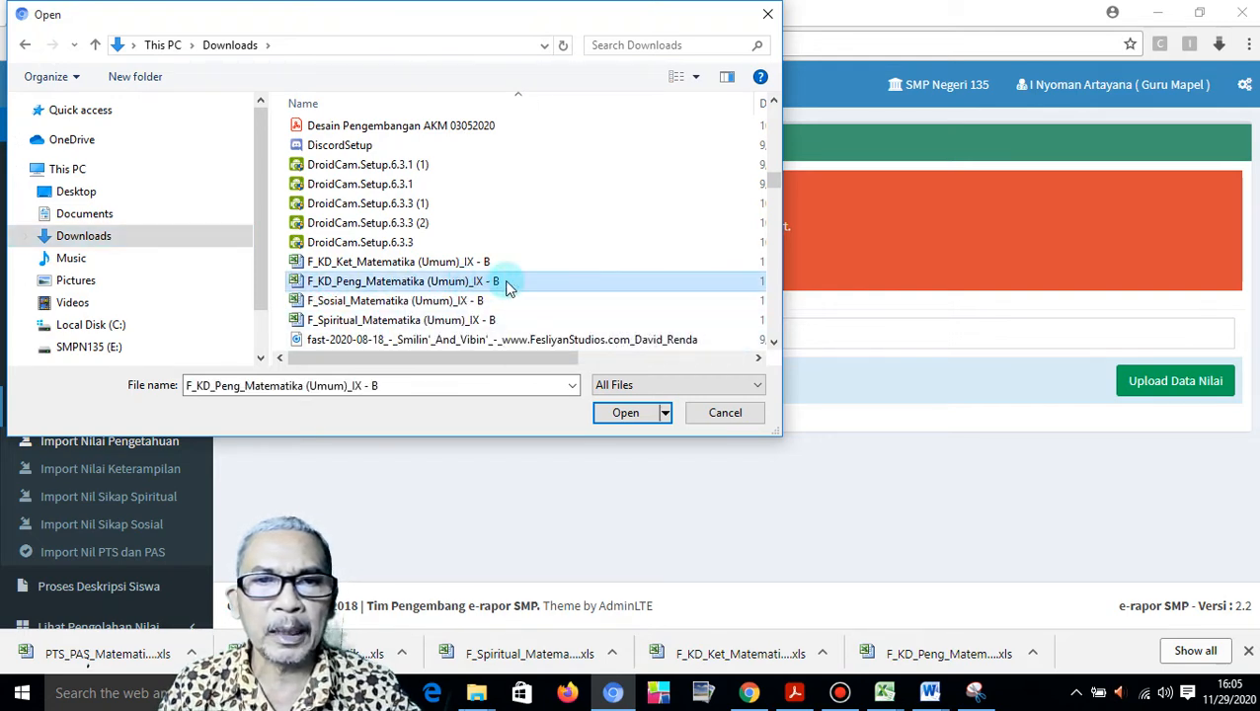
pyautogui.click(632, 417)
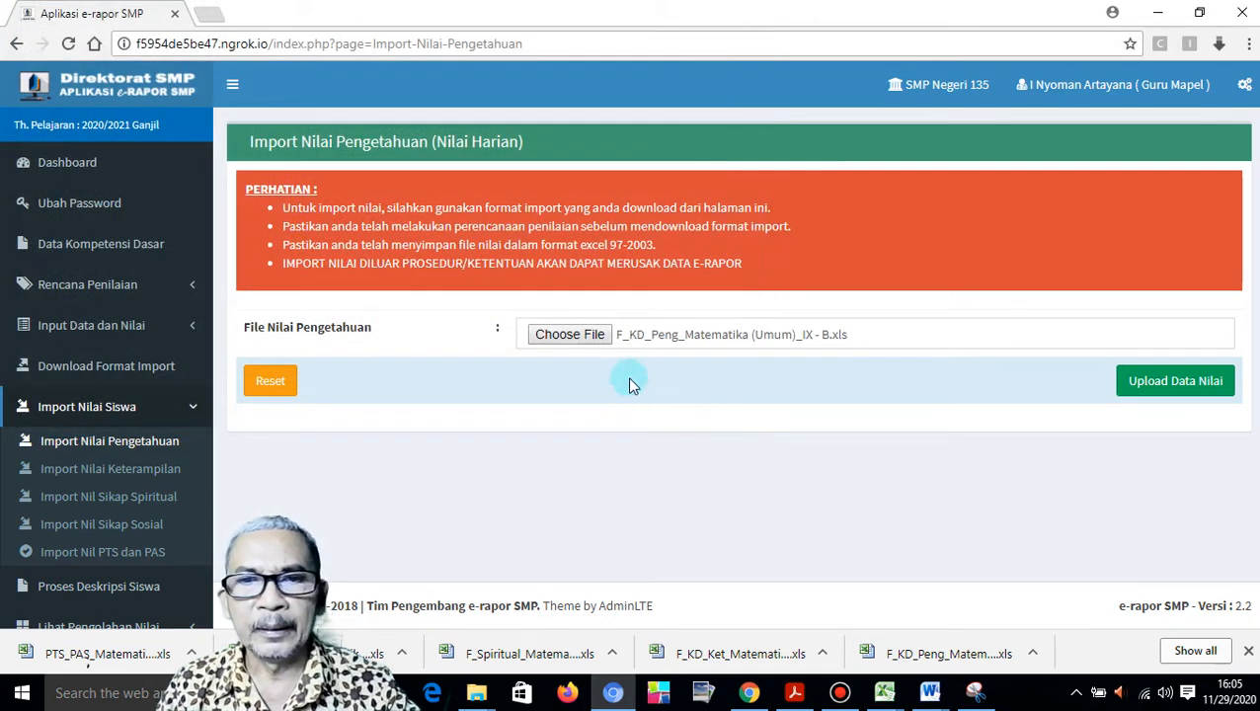
# Upload the selected knowledge score file and review the imported student scores for KD 3.1 through KD 3.4.
pyautogui.click(1183, 390)
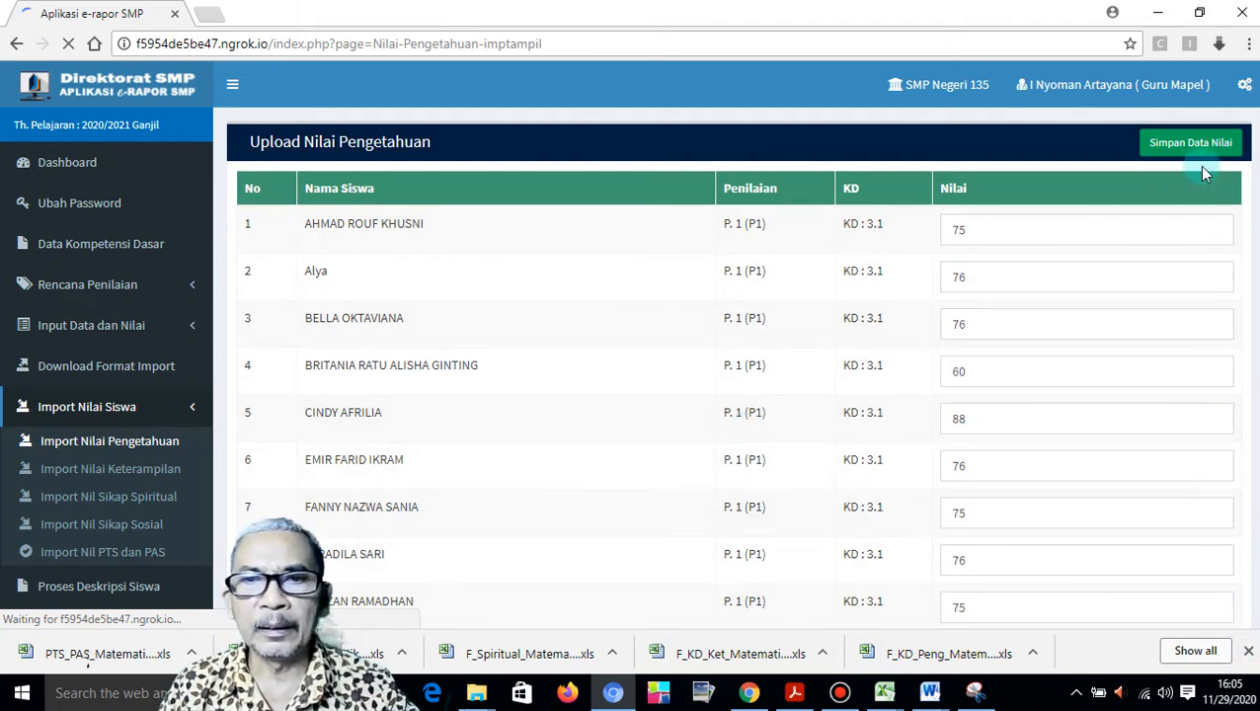
pyautogui.scroll(-3, 787, 375)
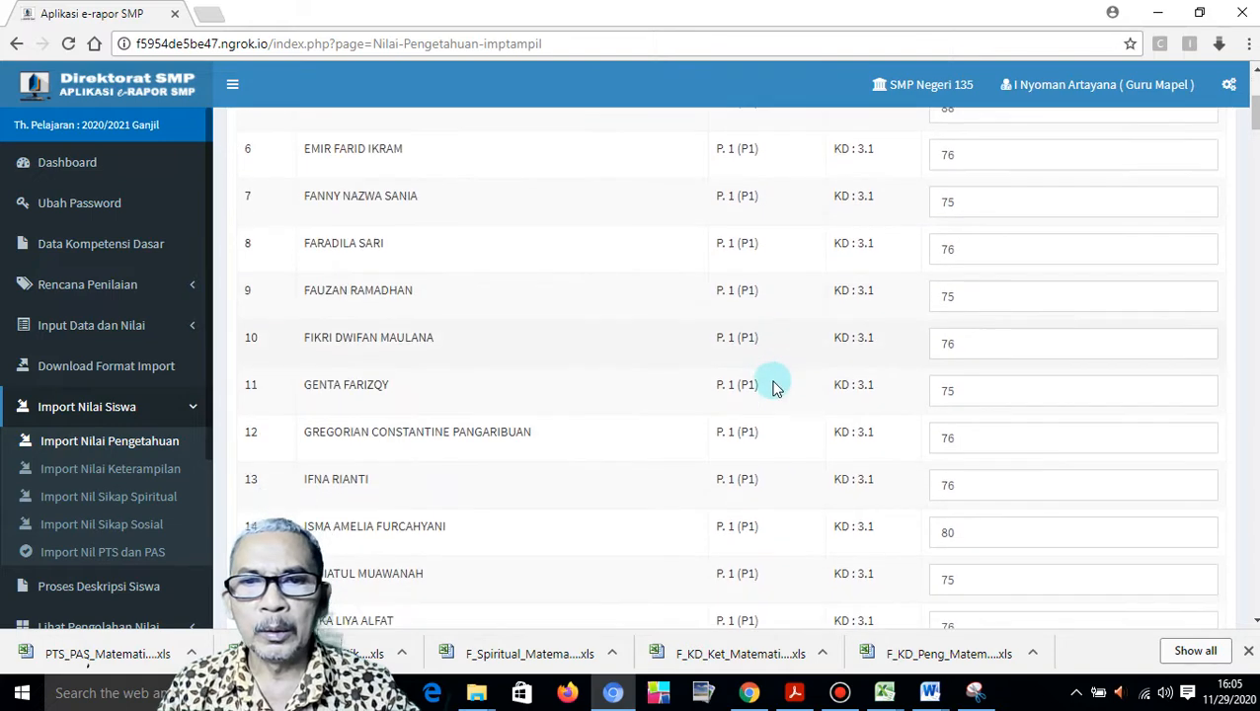
pyautogui.scroll(-14, 774, 379)
pyautogui.scroll(-17, 758, 447)
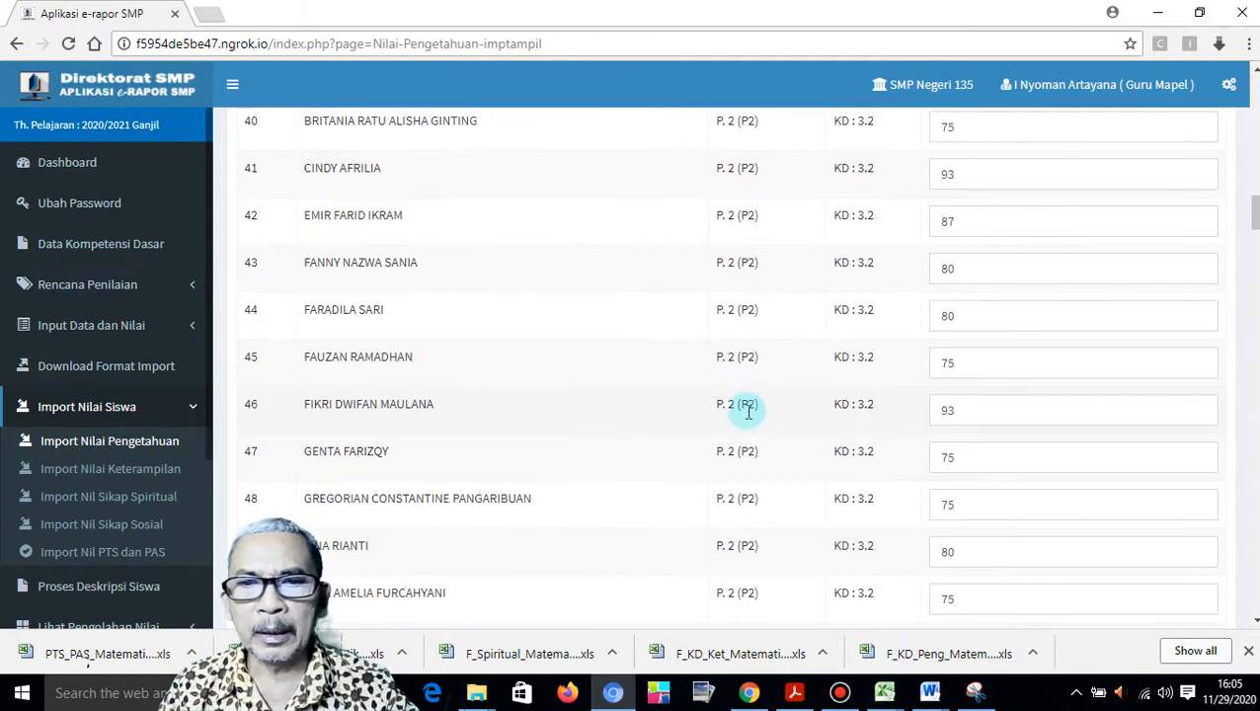
pyautogui.scroll(-18, 748, 475)
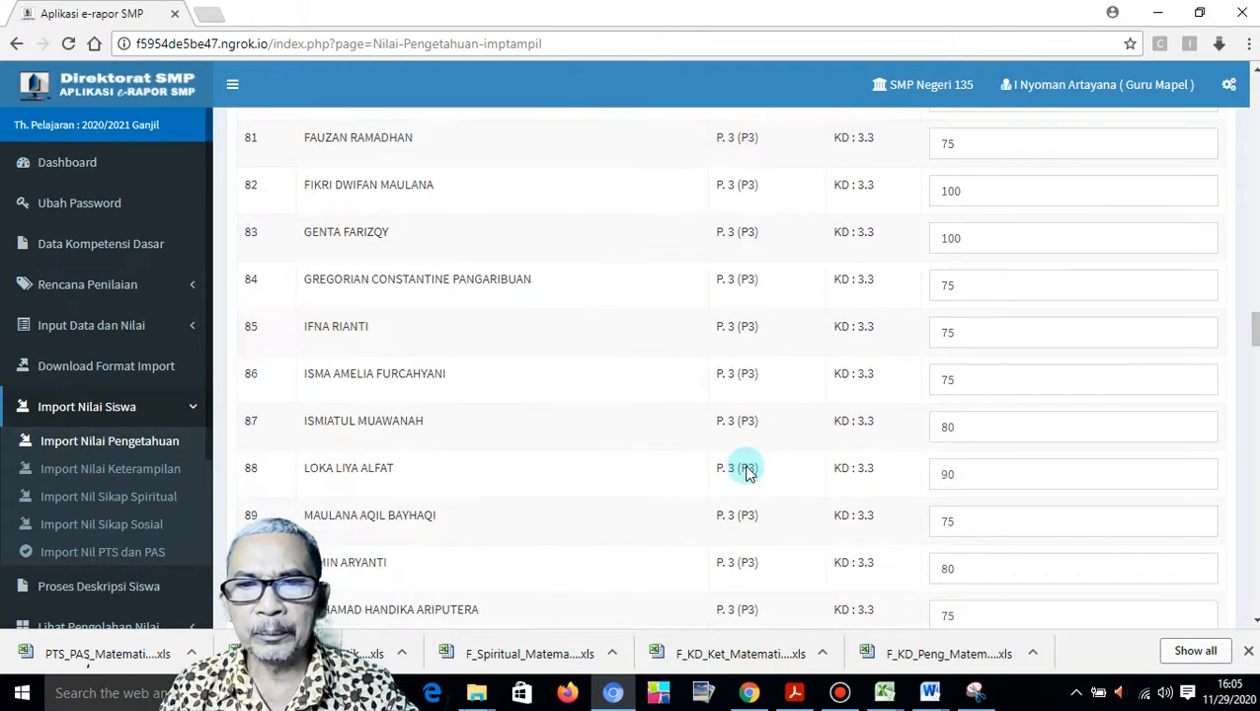
pyautogui.scroll(-8, 747, 476)
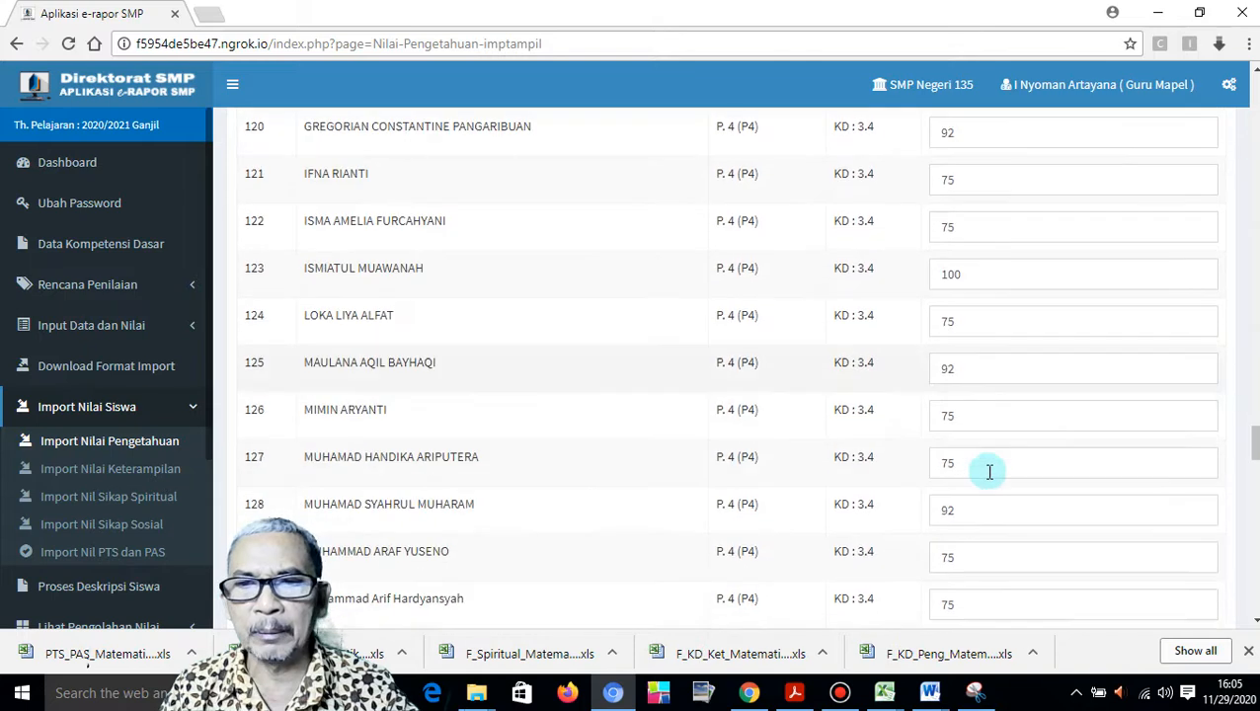
pyautogui.scroll(4, 1074, 492)
# Save the uploaded knowledge scores in e-Rapor and acknowledge the import confirmation.
pyautogui.moveTo(1255, 439); pyautogui.dragTo(1254, 602)
pyautogui.click(1180, 529)
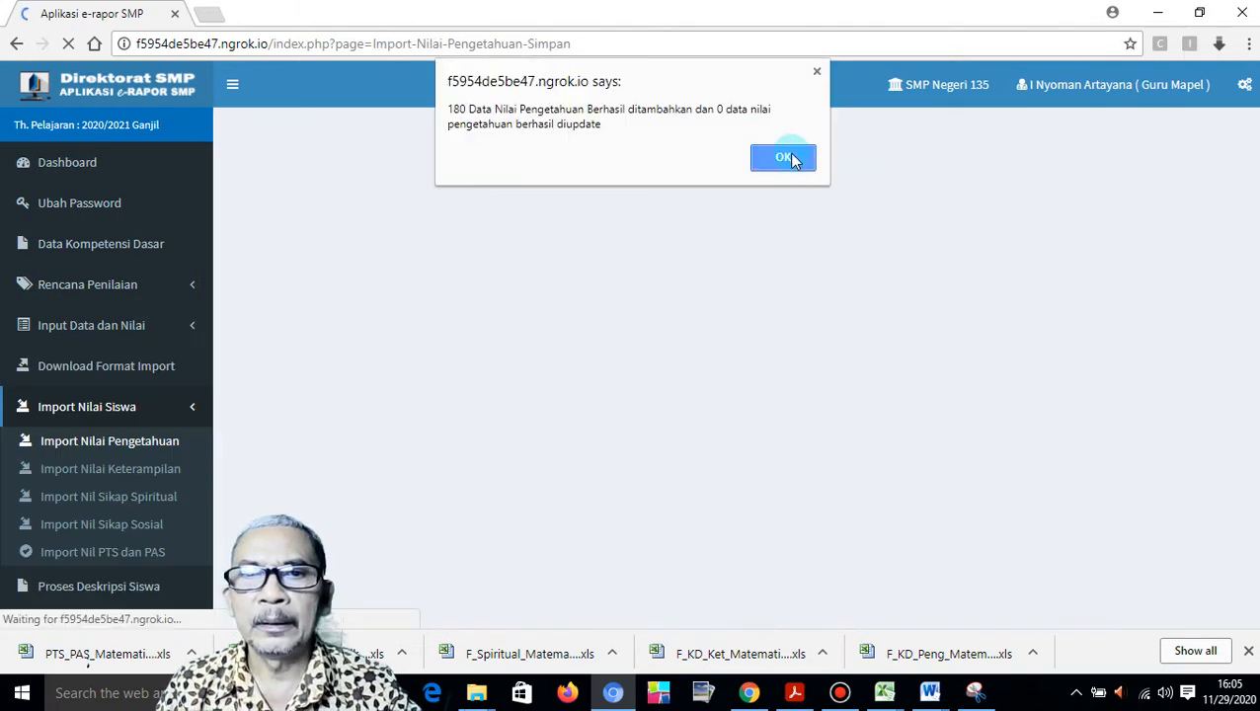
pyautogui.click(793, 155)
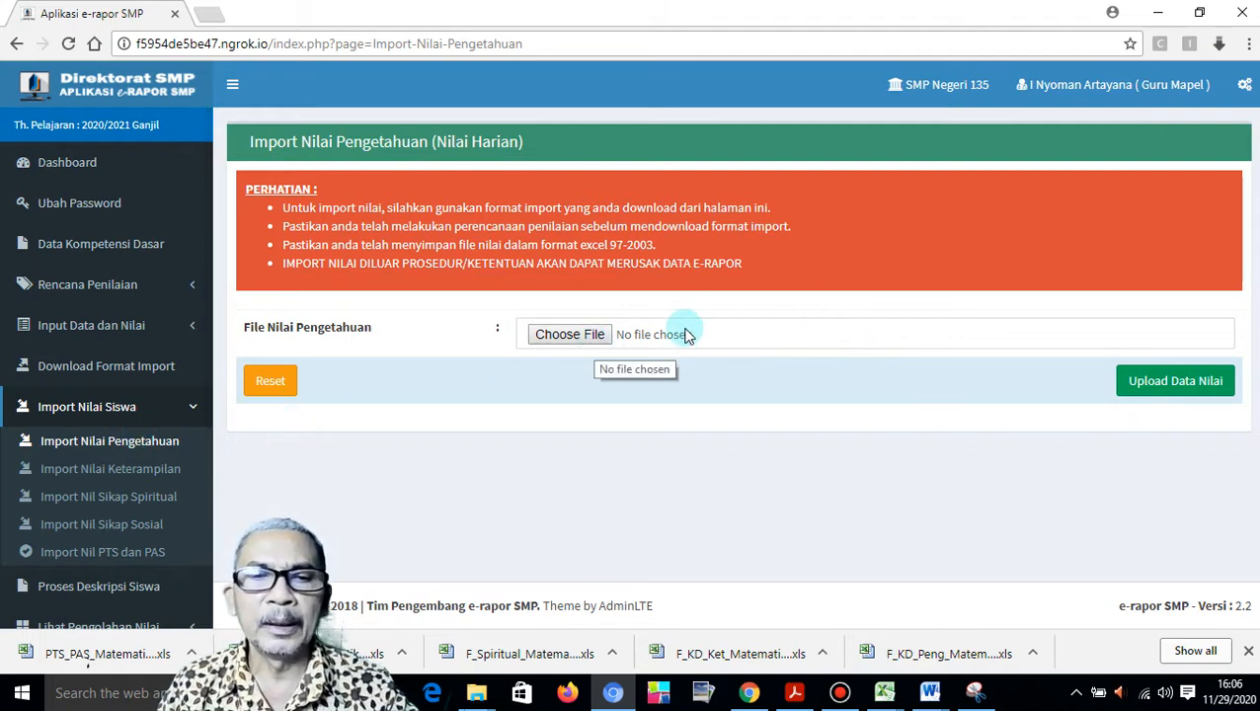
# On the Import Nilai Keterampilan page, choose F_KD_Ket_Matematika (Umum)_IX - B from the Downloads folder as the skills score file.
pyautogui.click(105, 472)
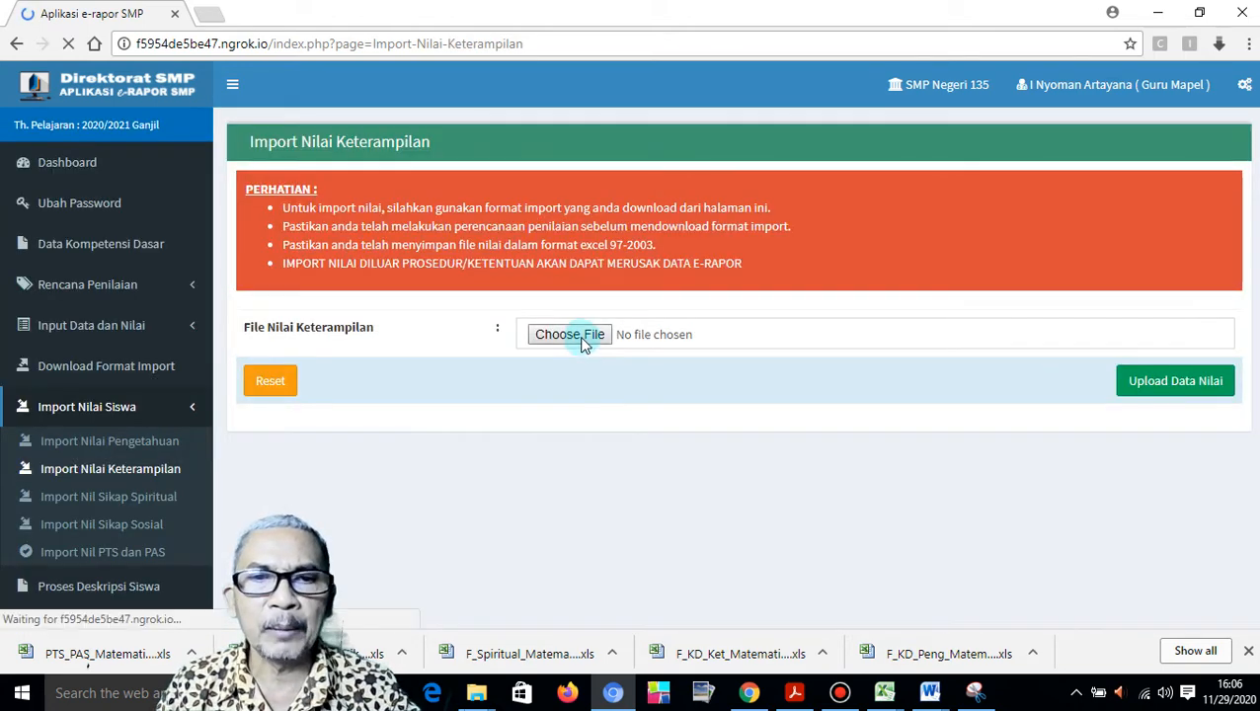
pyautogui.click(581, 337)
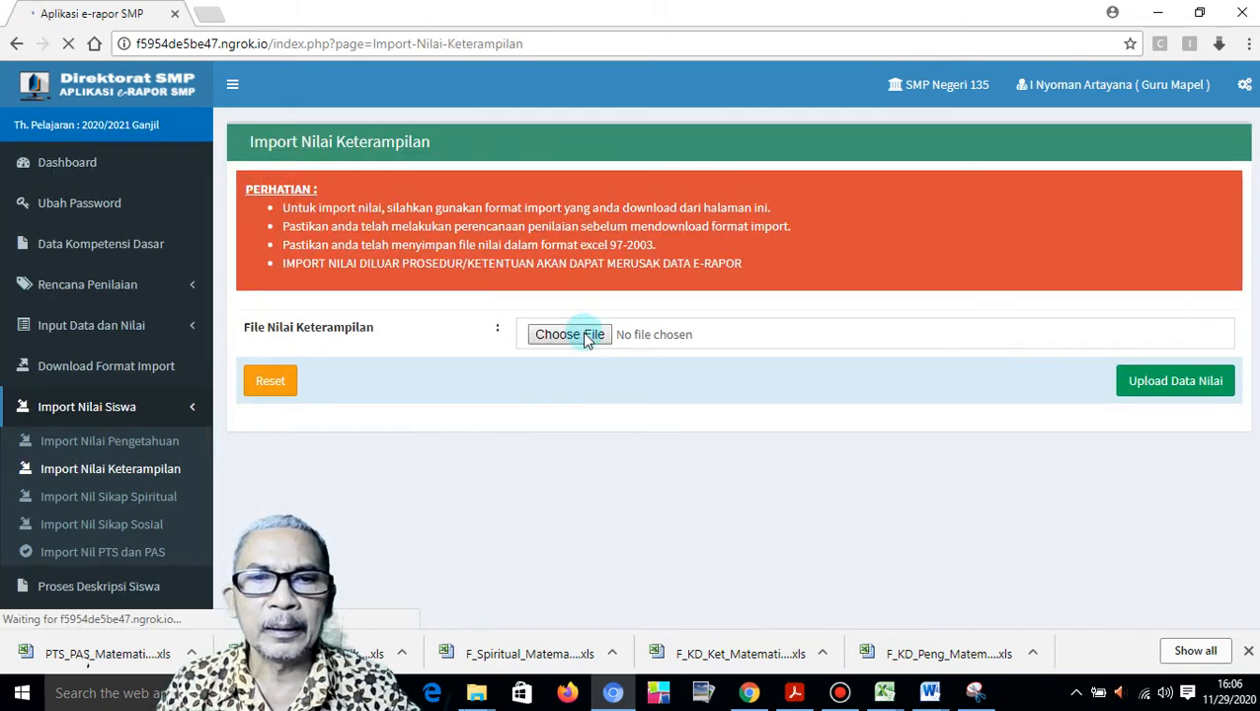
pyautogui.scroll(-3, 577, 304)
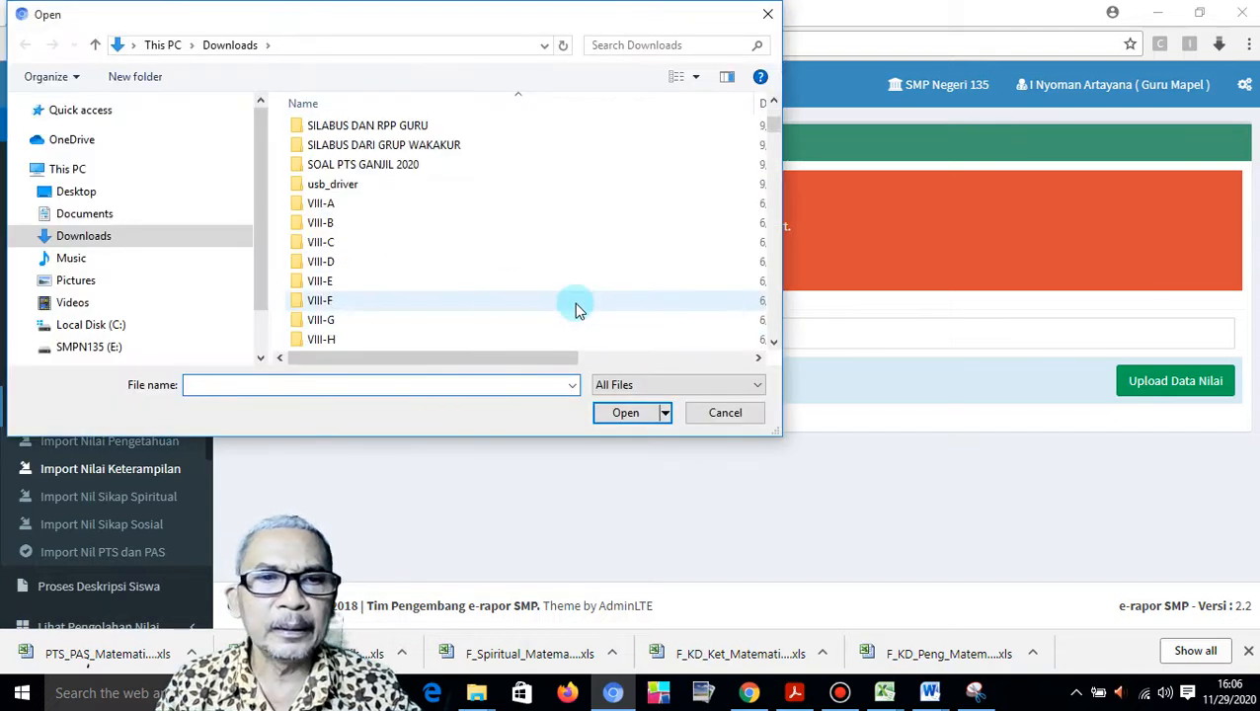
pyautogui.scroll(-5, 436, 236)
pyautogui.scroll(-14, 444, 240)
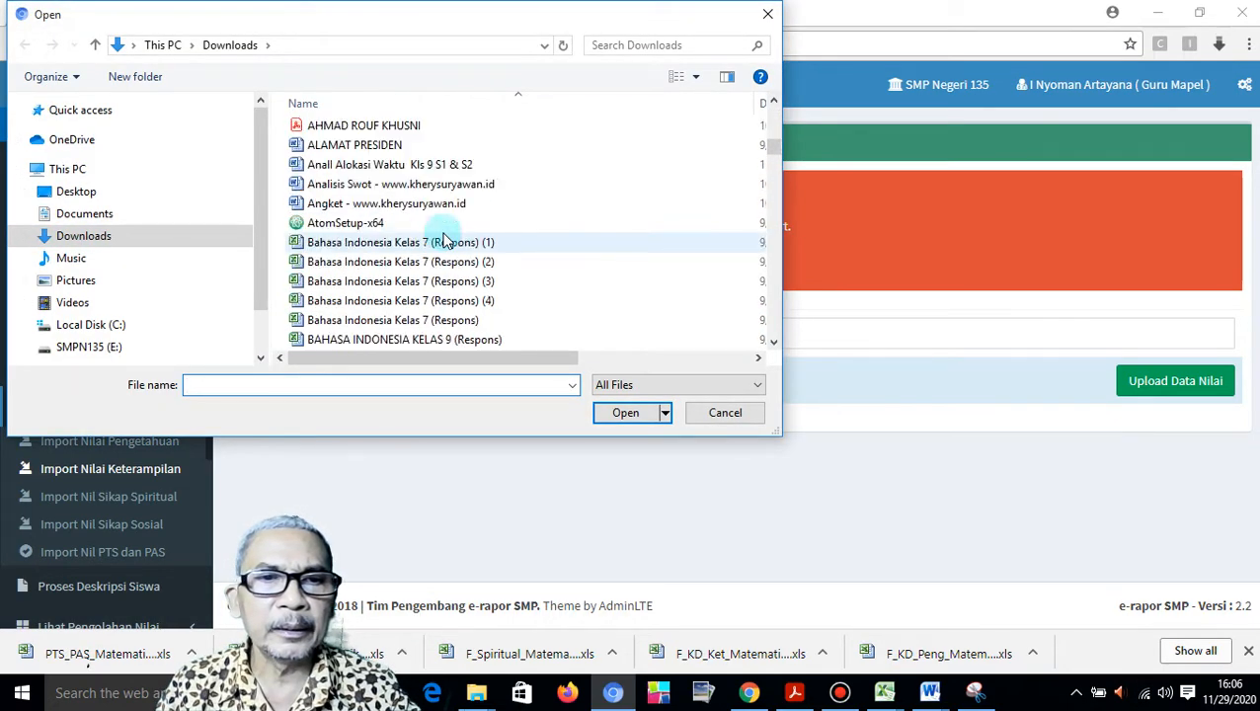
pyautogui.scroll(-2, 444, 240)
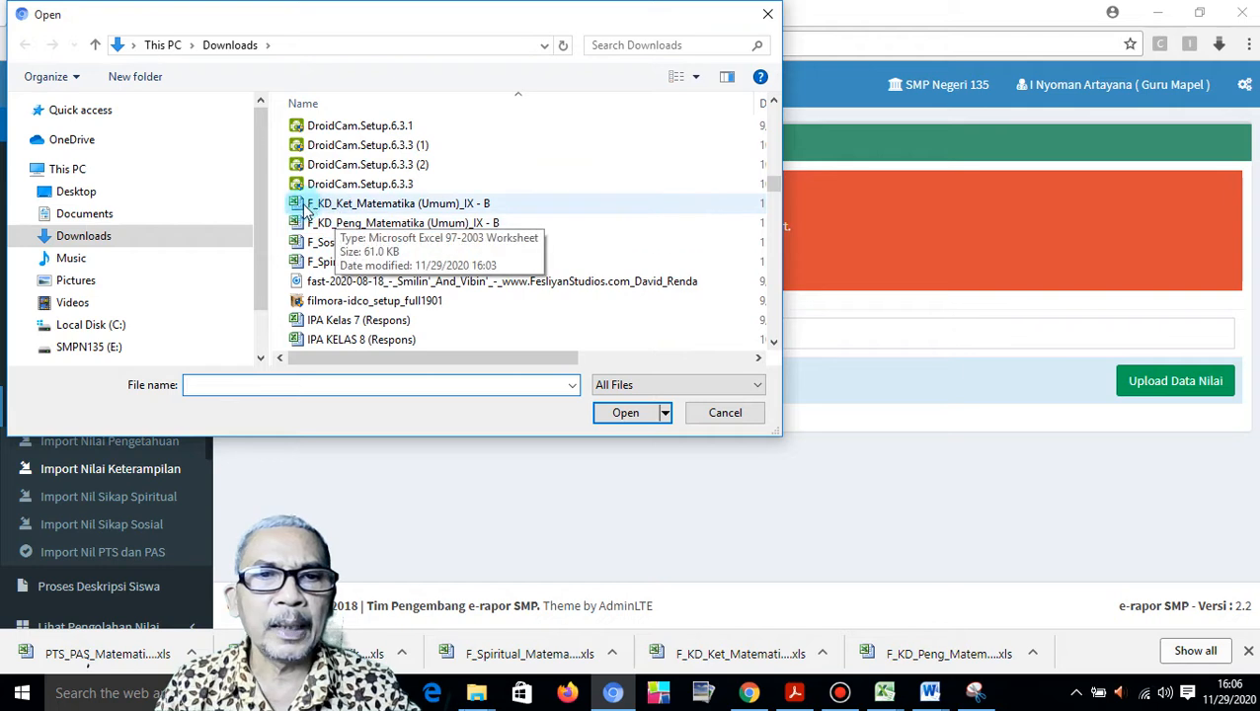
pyautogui.click(435, 203)
pyautogui.doubleClick(491, 203)
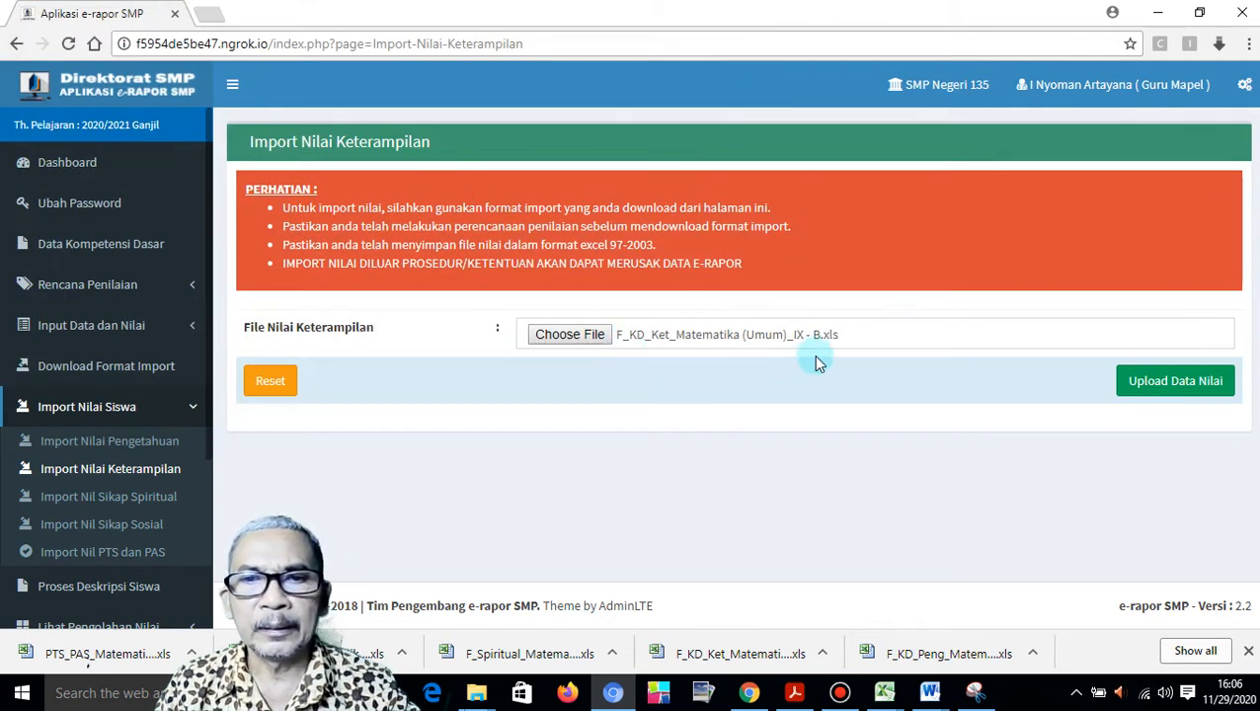
# Upload the chosen skills score file, review the student scores for all KDs, and save them in e-Rapor.
pyautogui.click(1177, 392)
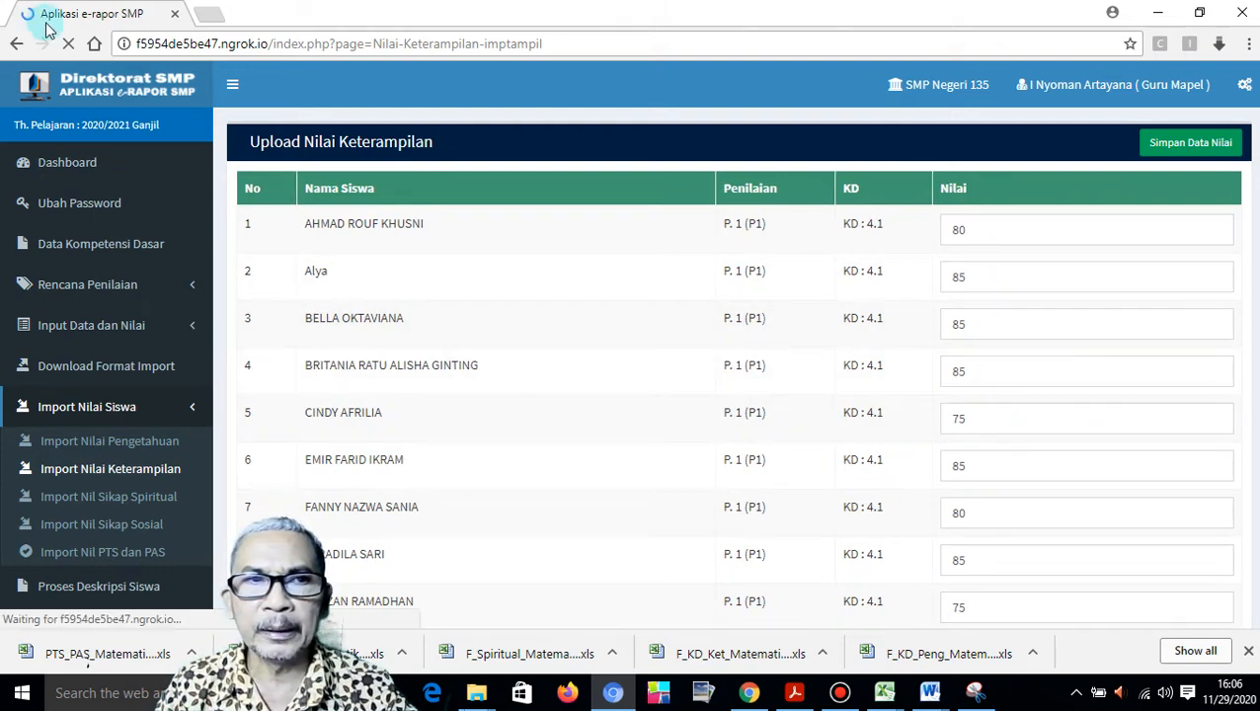
pyautogui.scroll(-20, 985, 365)
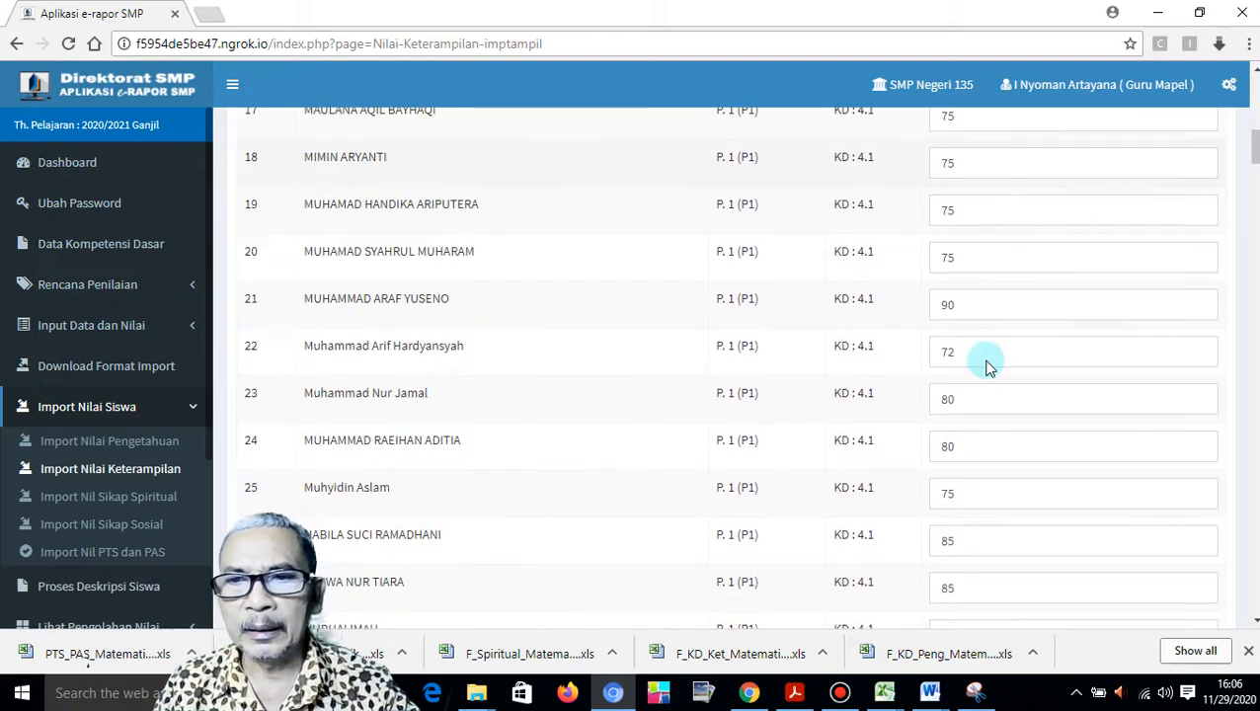
pyautogui.scroll(-20, 988, 367)
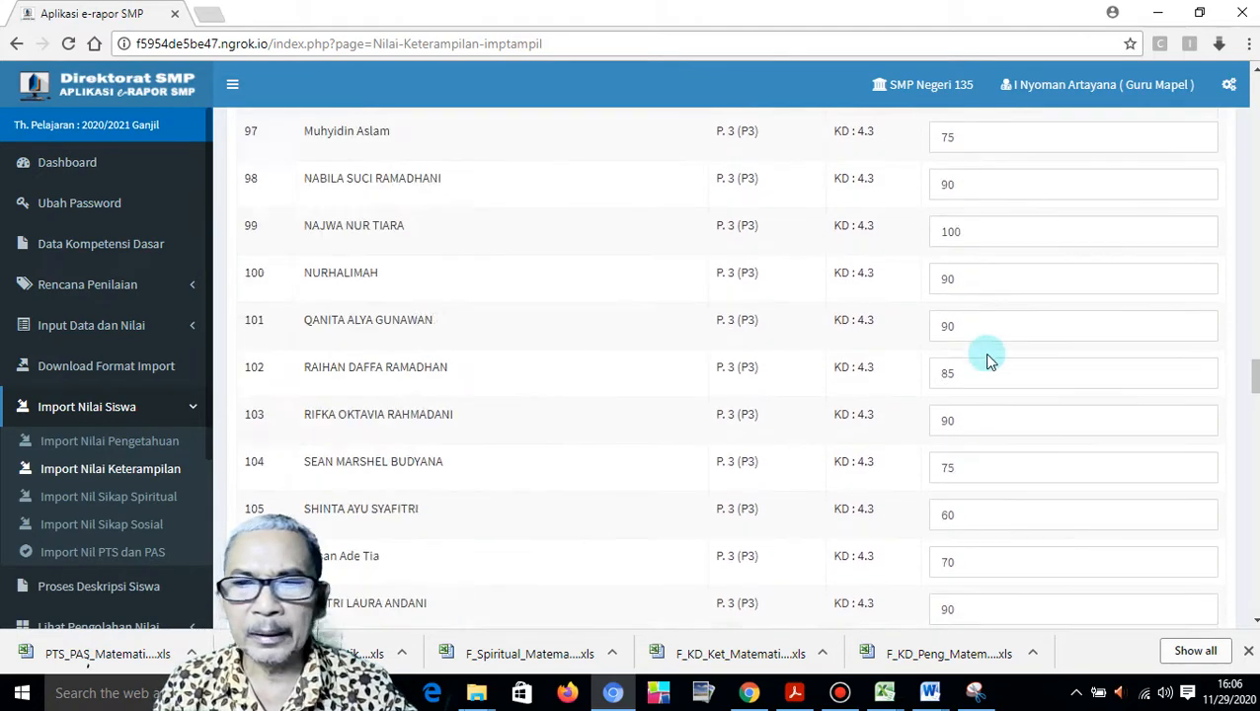
pyautogui.scroll(-12, 988, 355)
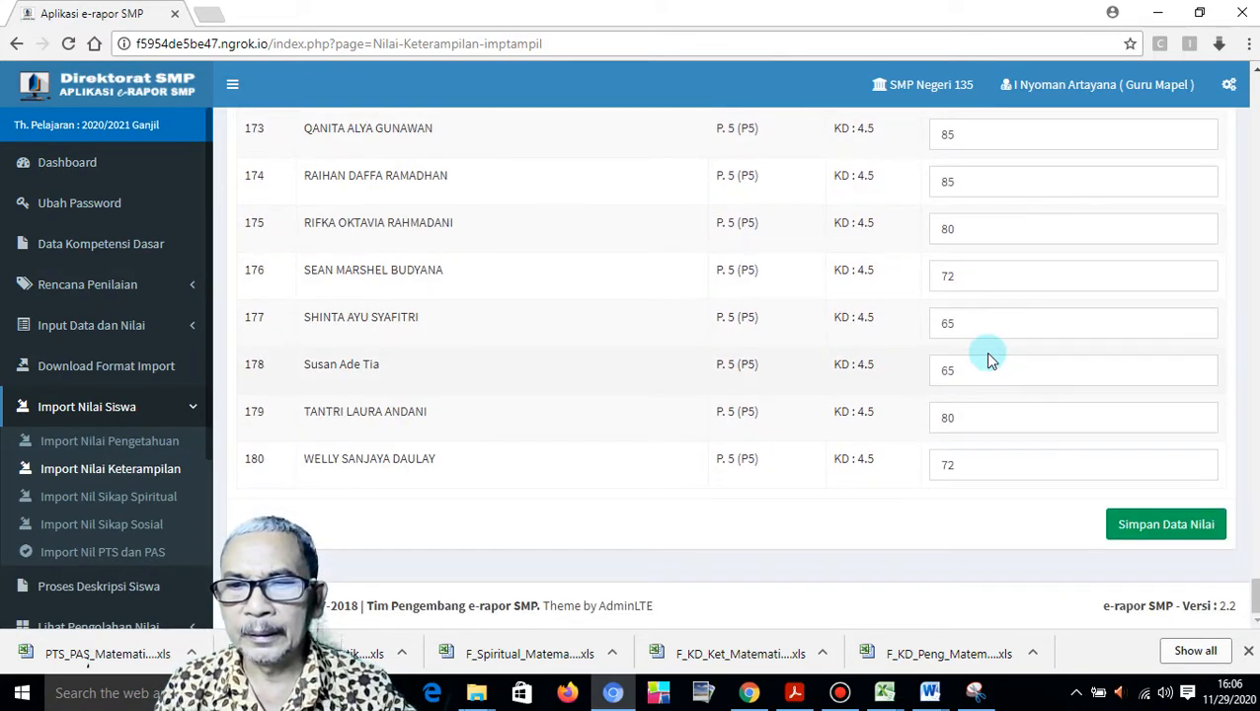
pyautogui.click(1155, 529)
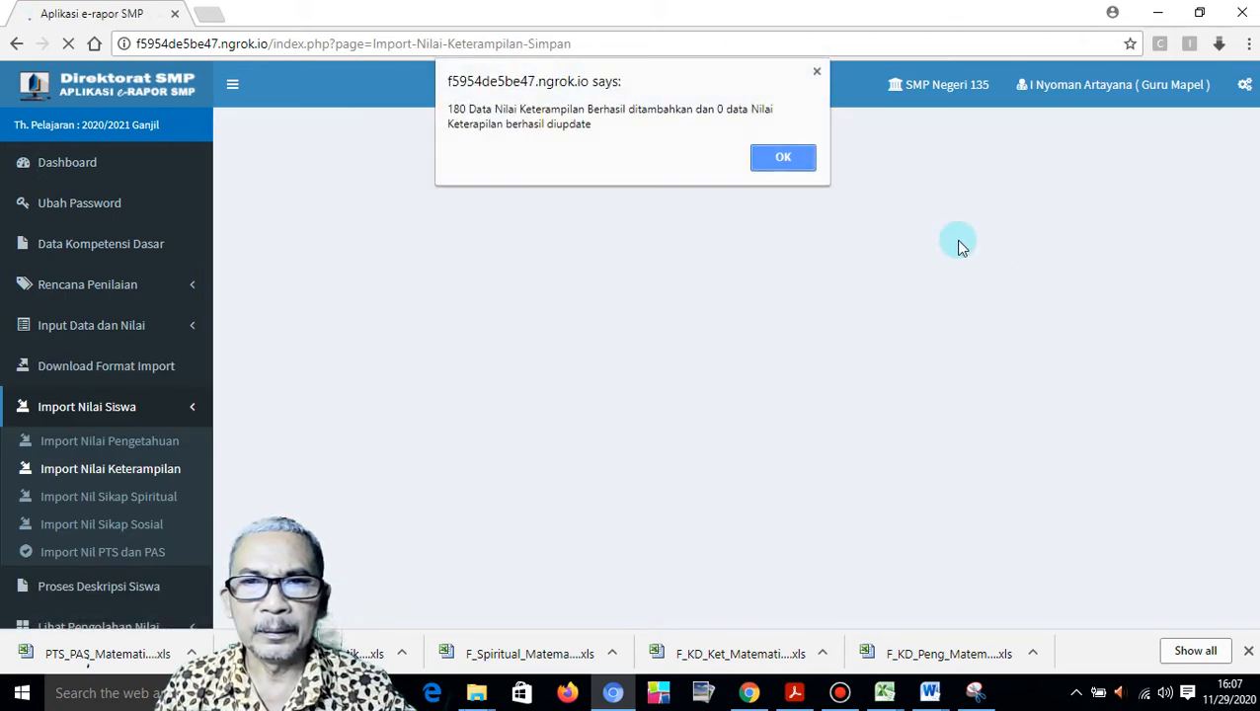
pyautogui.click(783, 159)
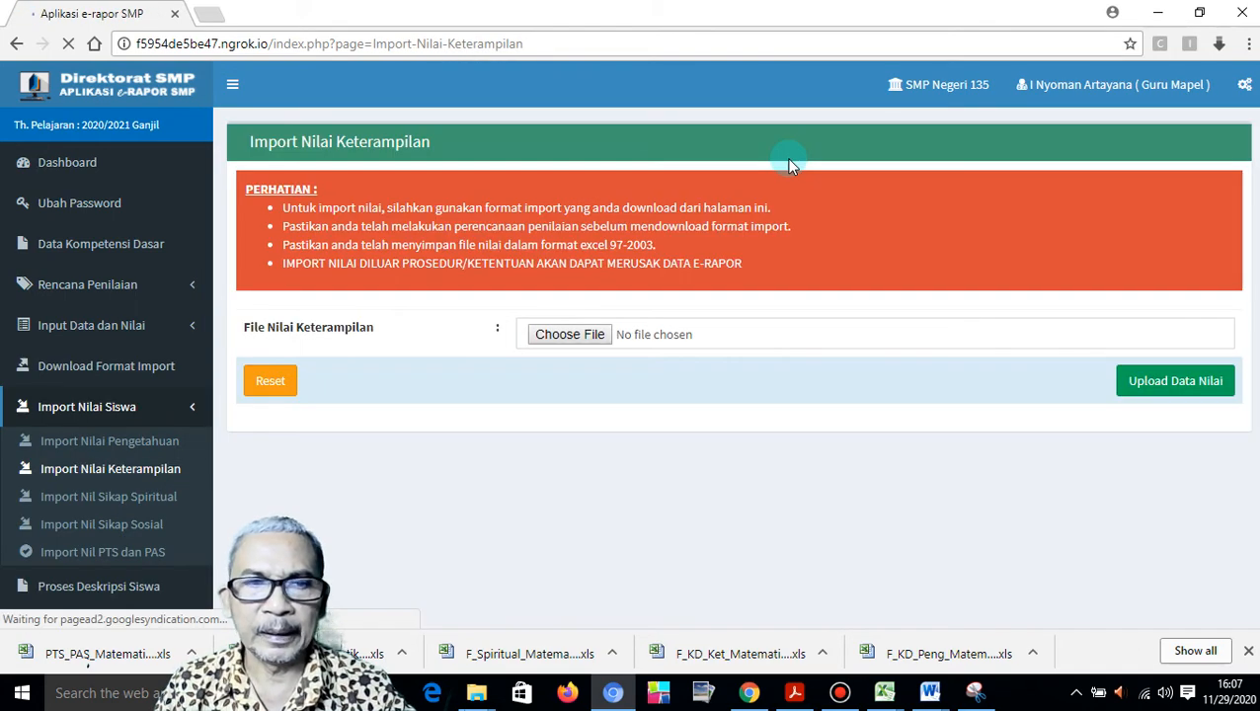
# On the Import Nilai Sikap Spiritual page, choose F_Spiritual_Matematika (Umum)_IX - B from the Downloads folder as the score file.
pyautogui.click(117, 502)
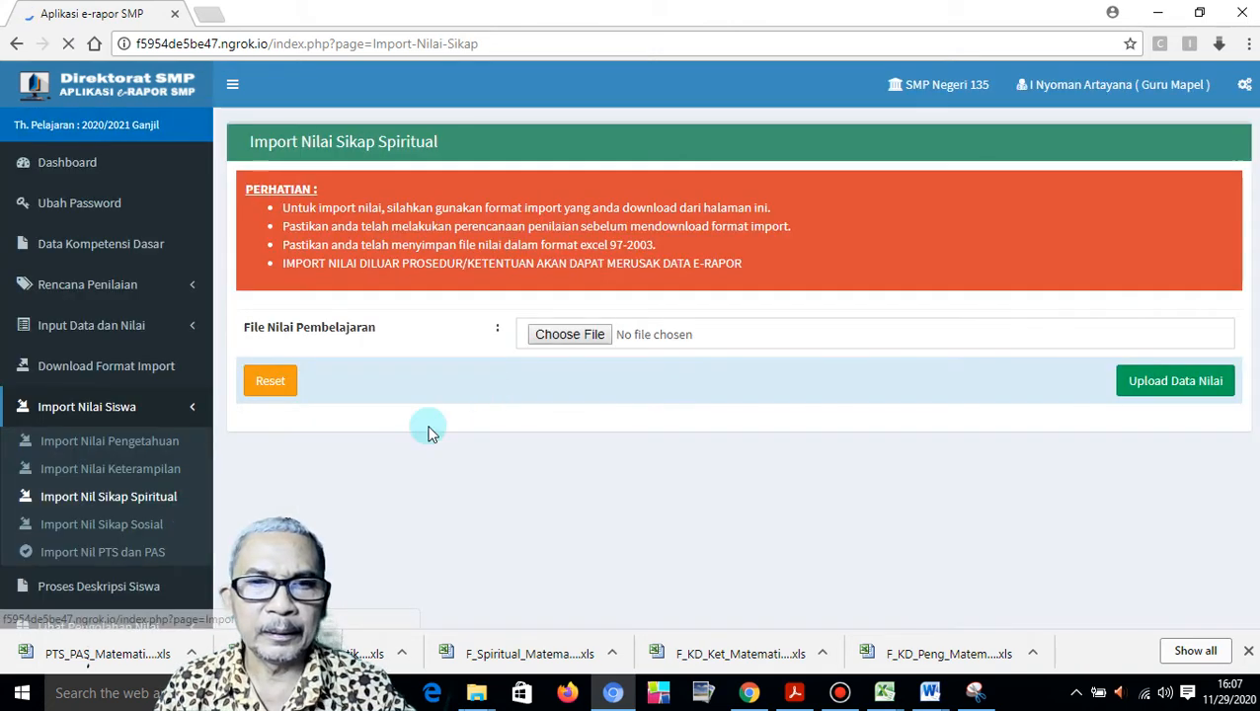
pyautogui.click(571, 336)
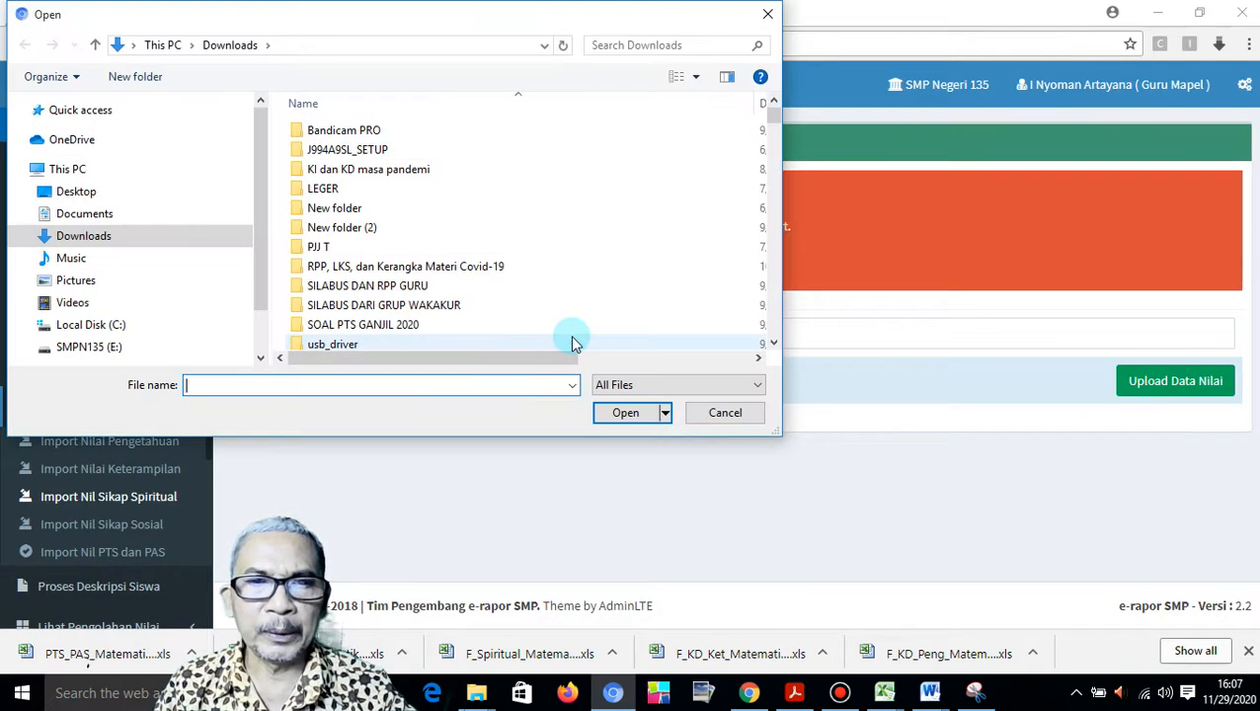
pyautogui.scroll(-15, 512, 298)
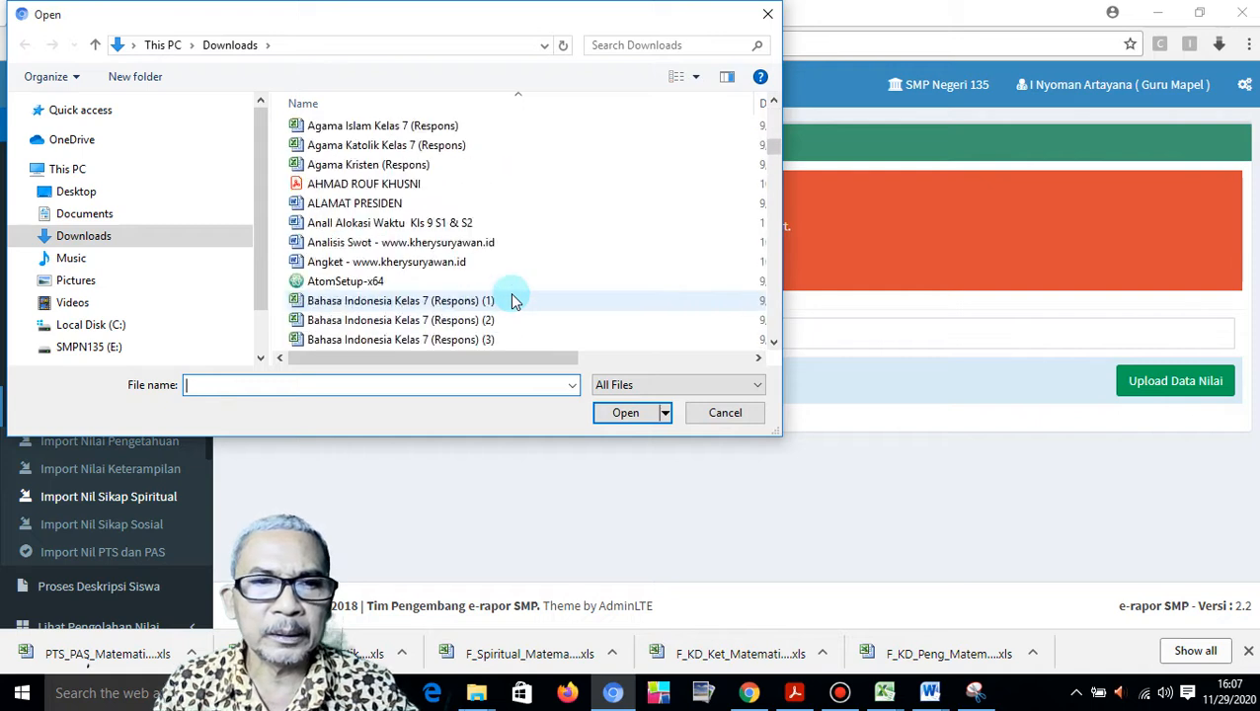
pyautogui.scroll(-8, 511, 301)
pyautogui.scroll(-12, 512, 300)
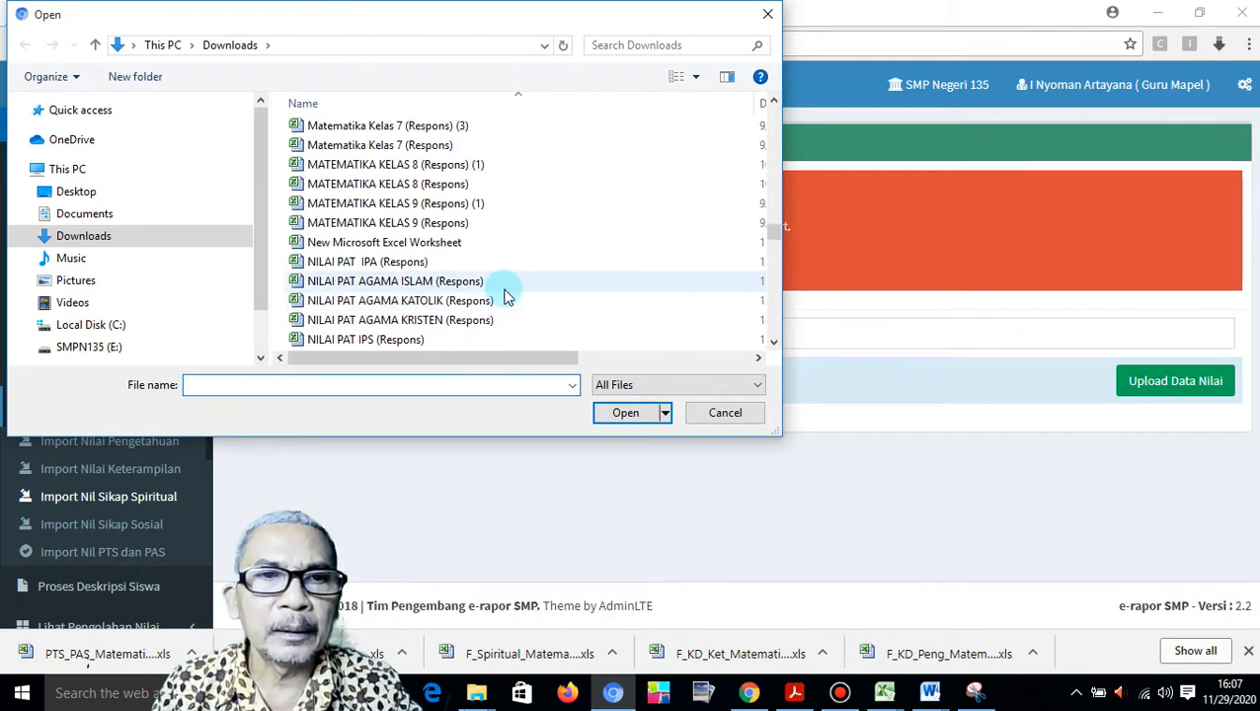
pyautogui.scroll(-6, 504, 293)
pyautogui.scroll(10, 504, 294)
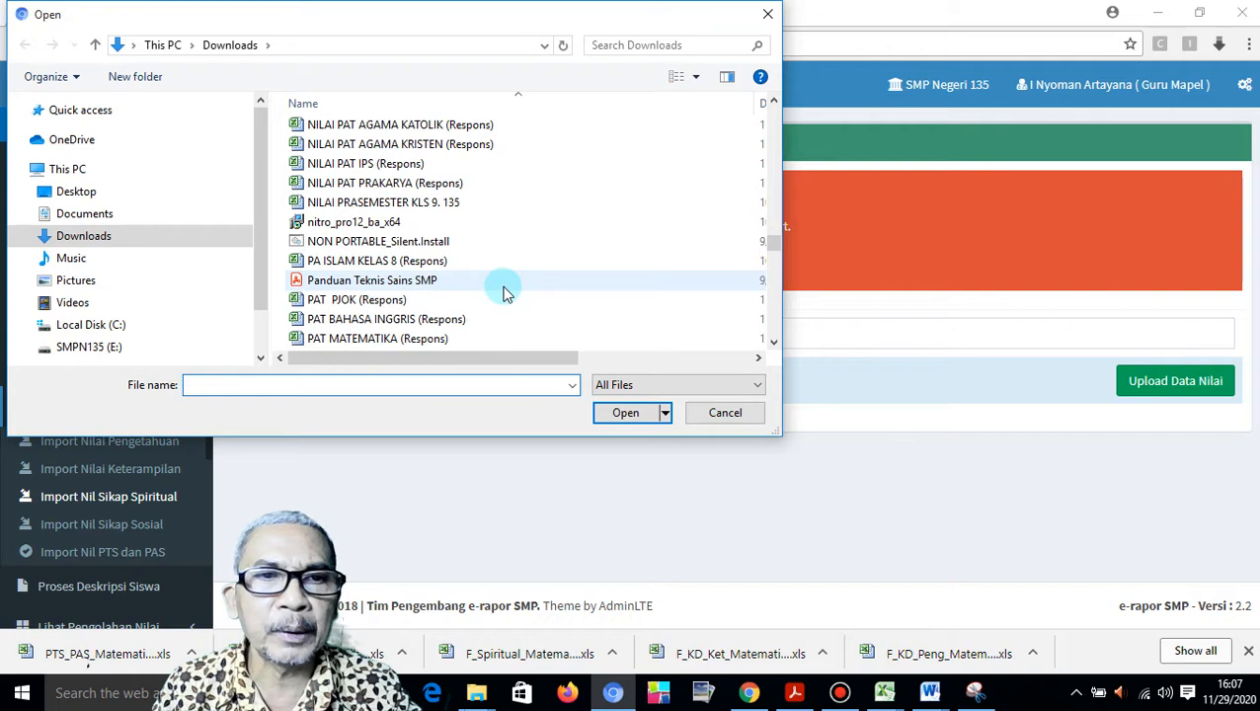
pyautogui.scroll(8, 504, 293)
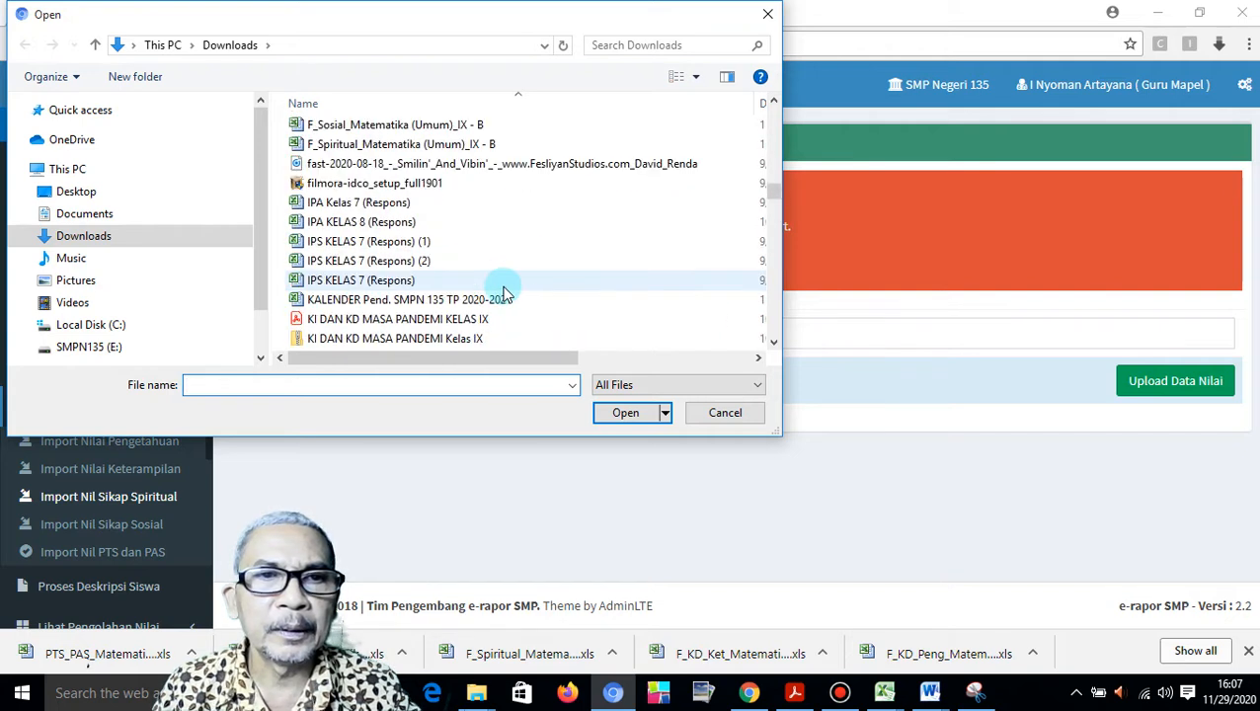
pyautogui.scroll(2, 503, 293)
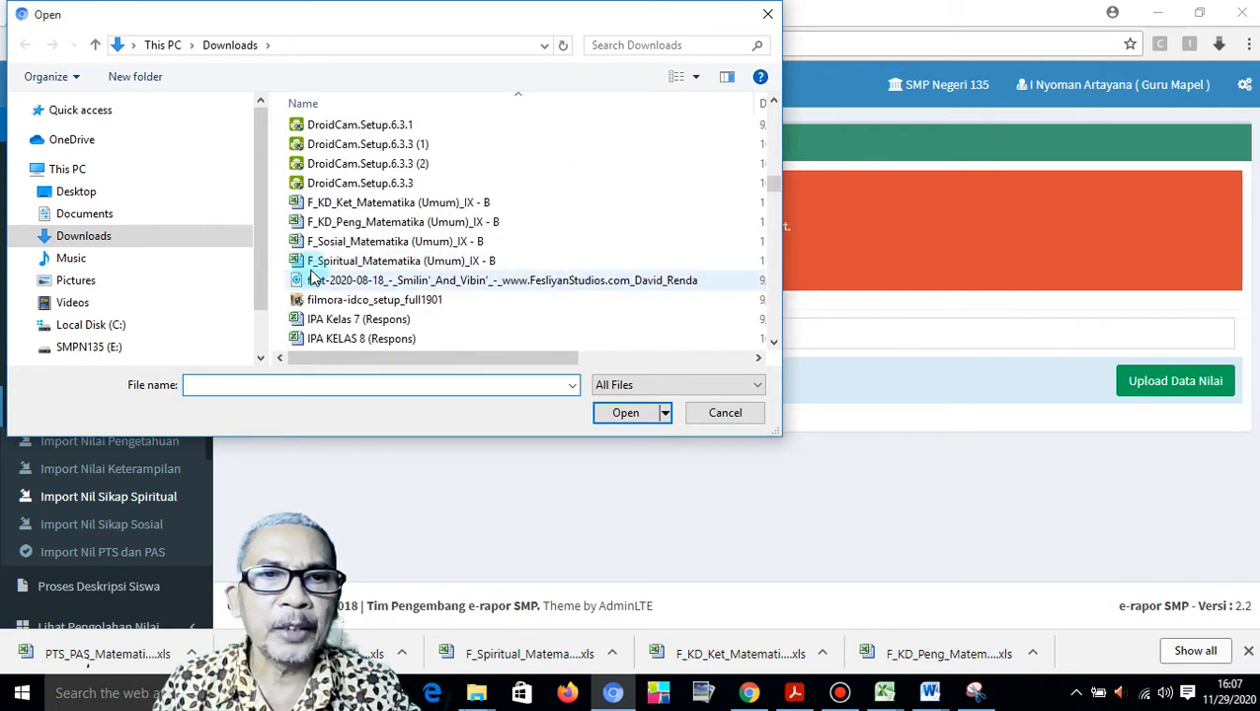
pyautogui.click(413, 265)
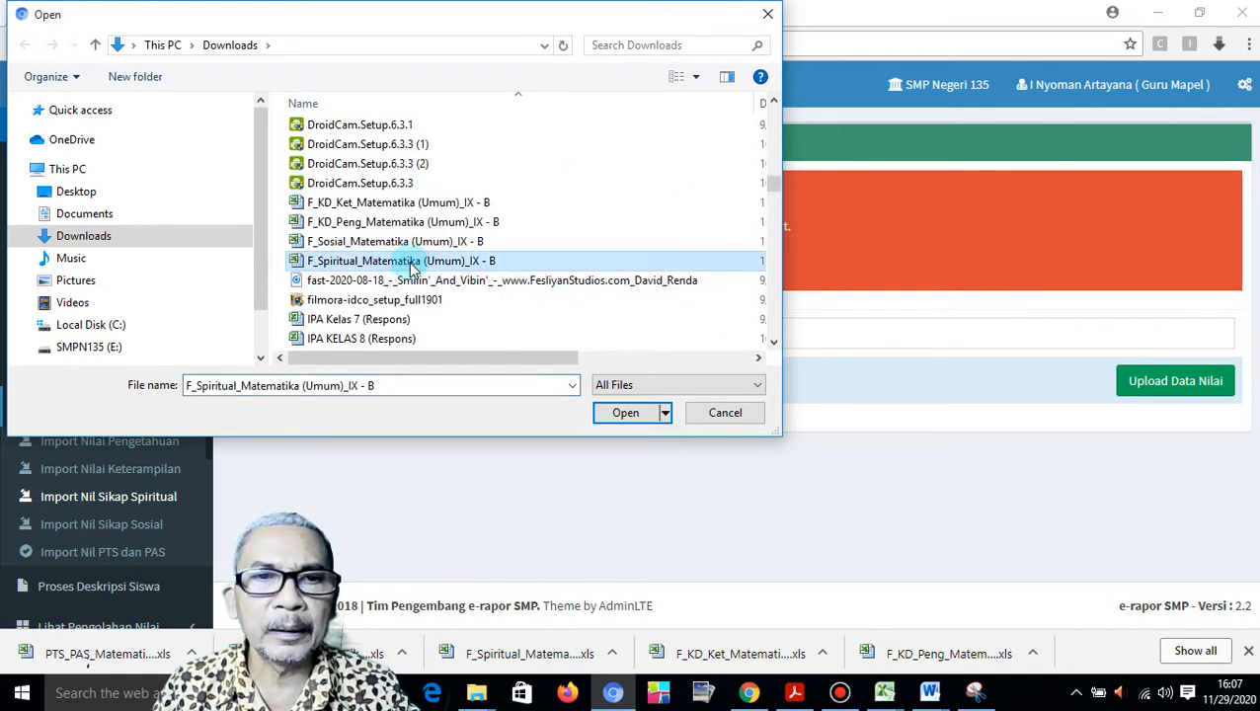
pyautogui.doubleClick(426, 264)
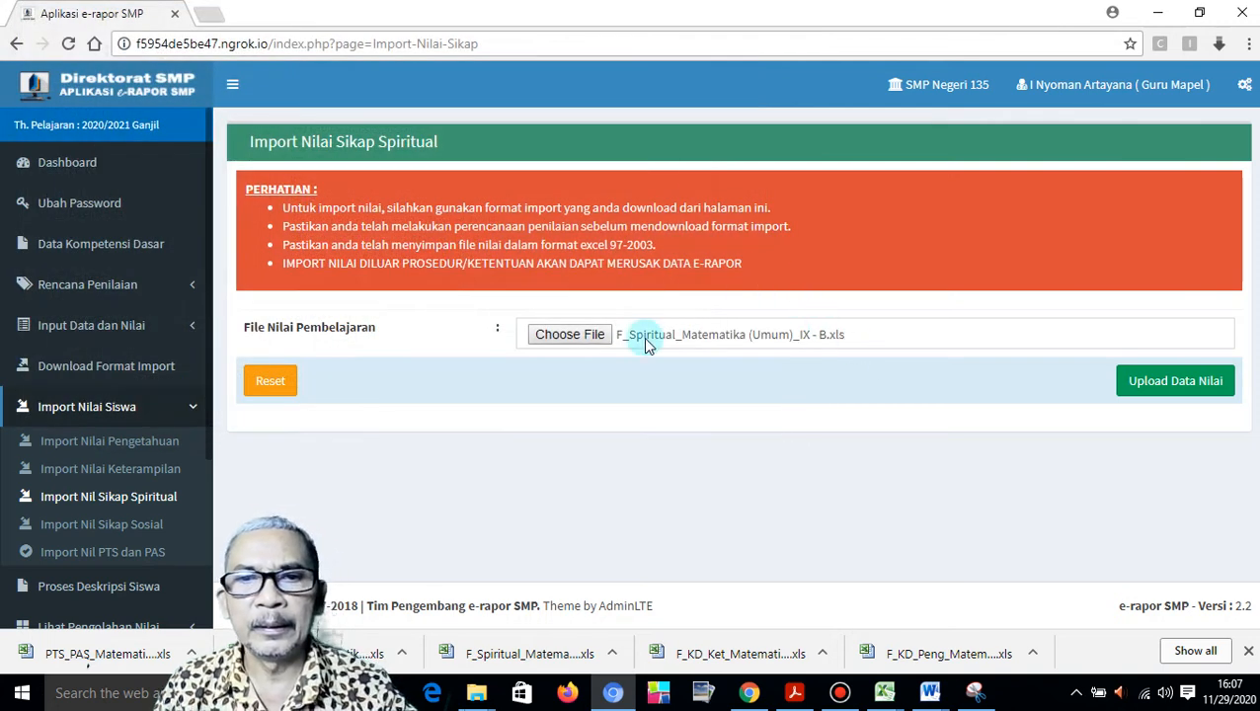
# Upload the chosen spiritual attitude file, review the students' ratings, and save them in e-Rapor.
pyautogui.click(1153, 383)
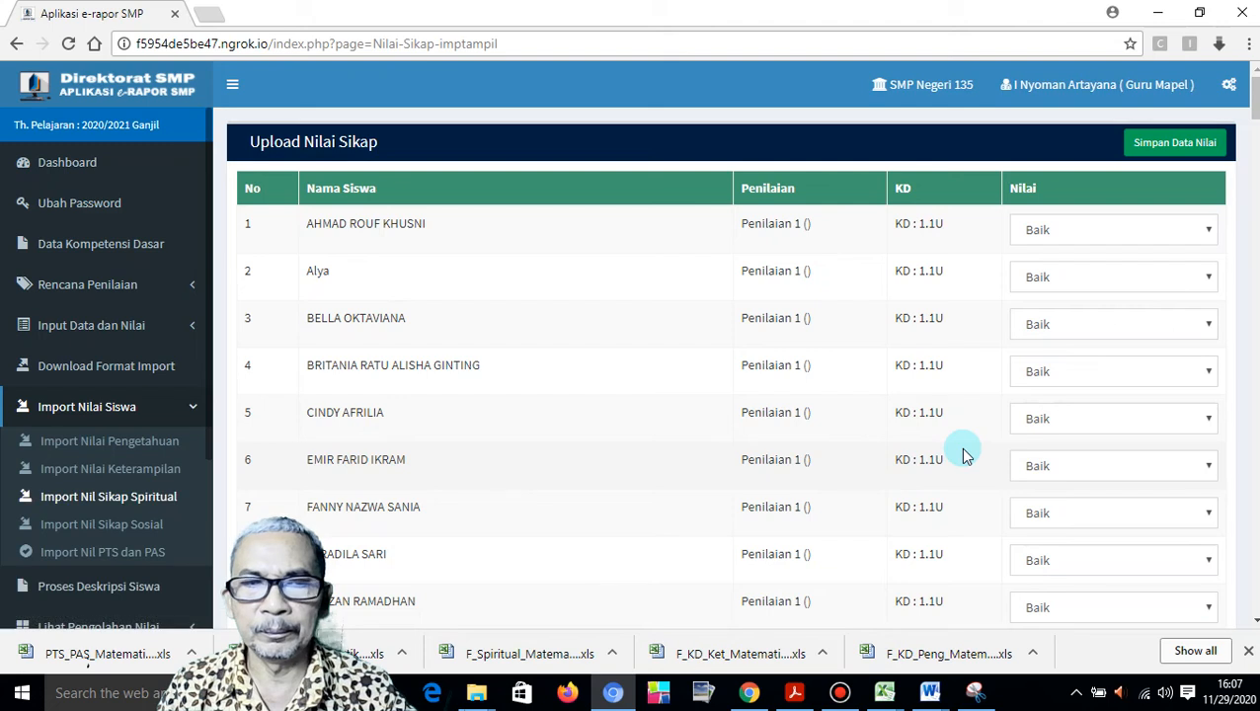
pyautogui.scroll(-17, 990, 433)
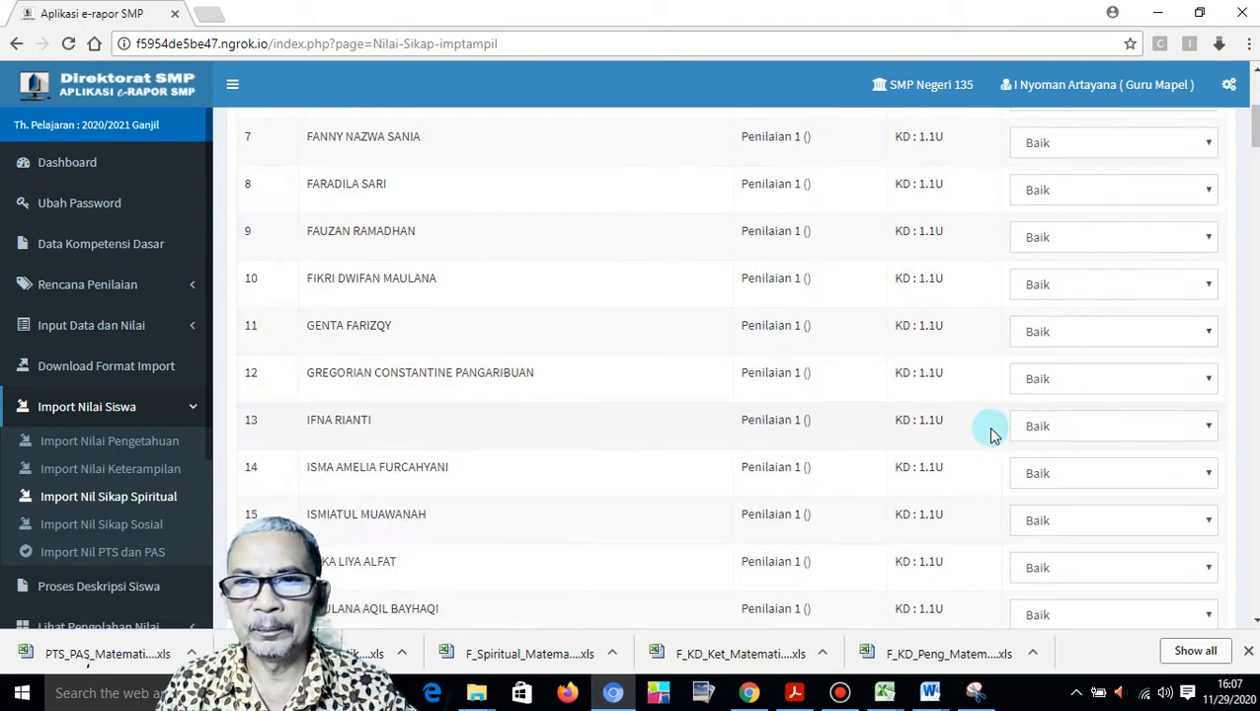
pyautogui.moveTo(1254, 329); pyautogui.dragTo(1254, 588)
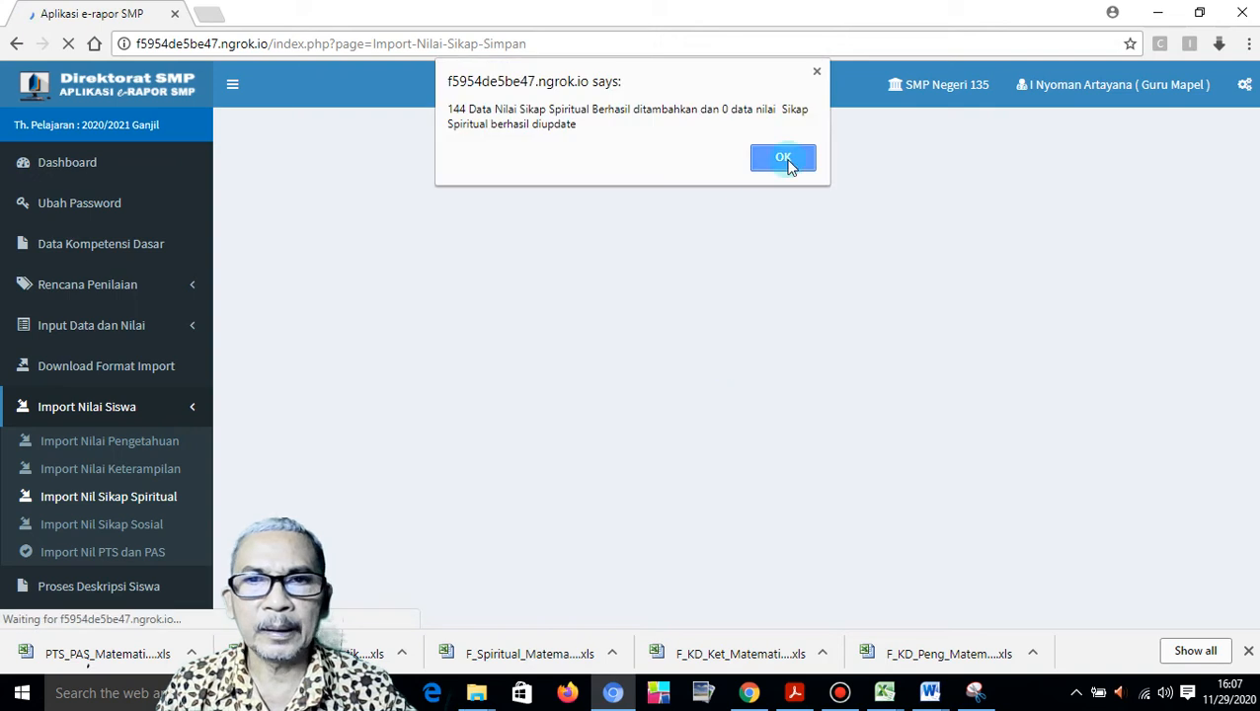
pyautogui.click(788, 158)
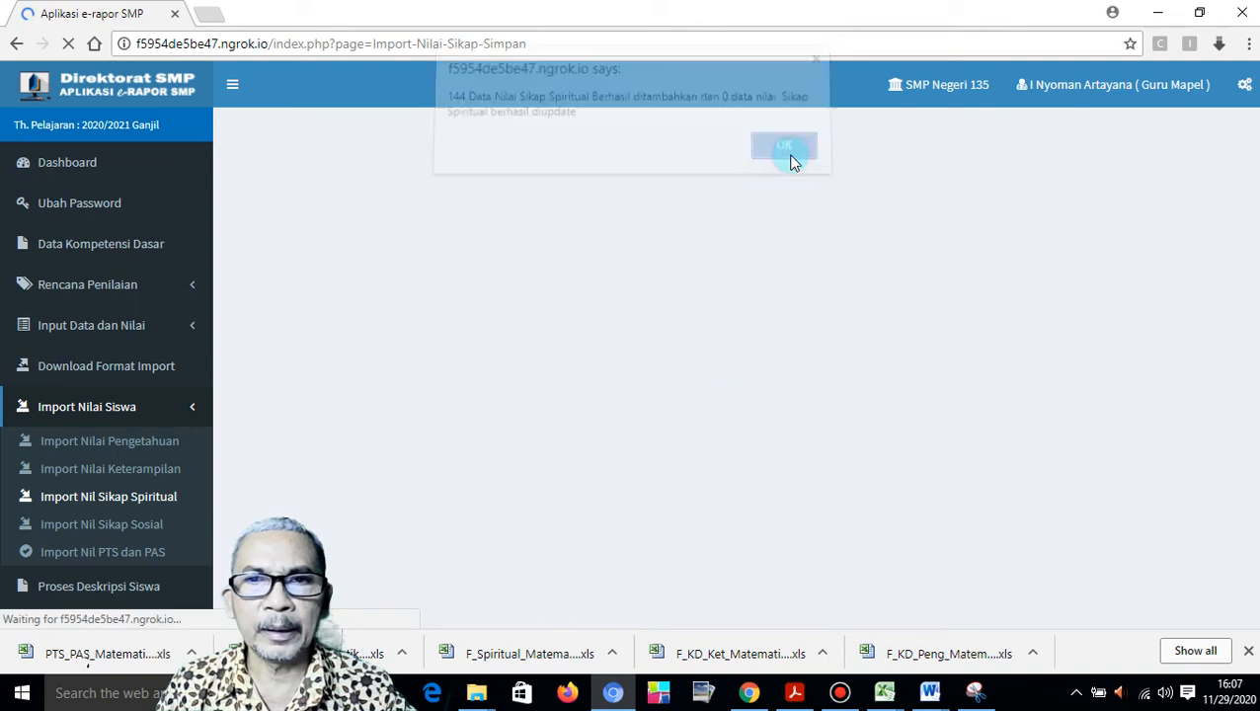